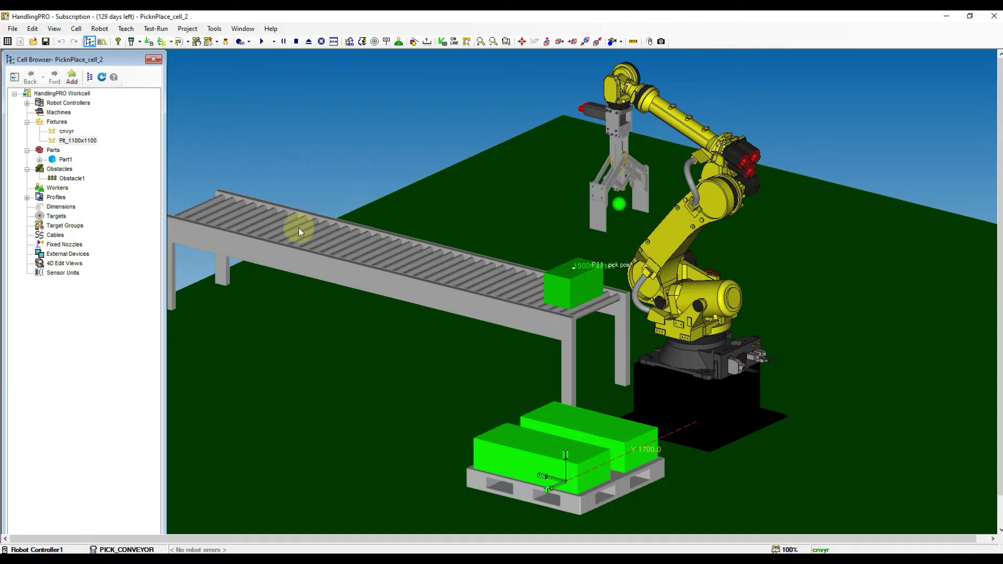
- Delete the cnvyr fixture under Fixtures in the Cell Browser and confirm with Yes
{"action": "left_click", "coordinate": [66, 132]}
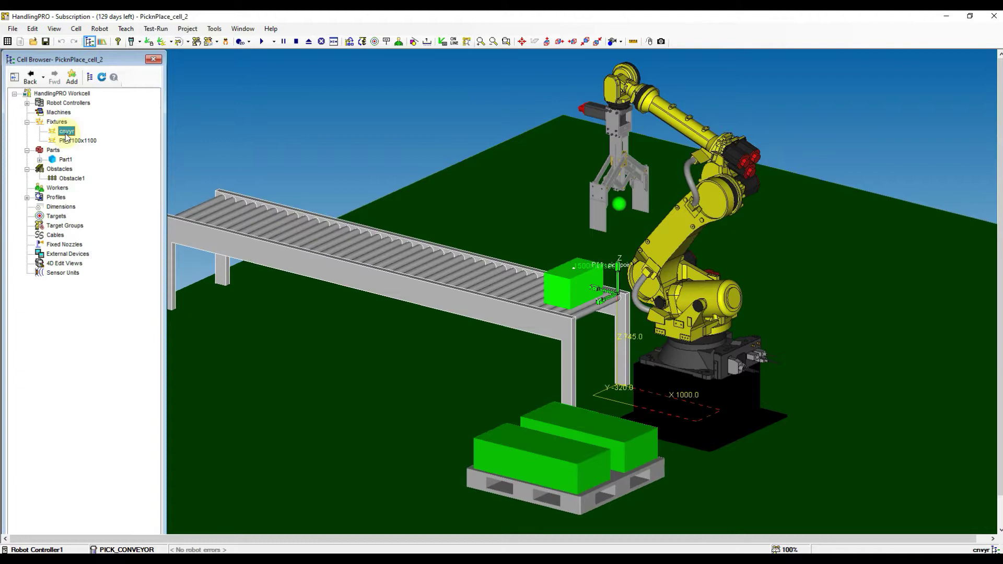
{"action": "right_click", "coordinate": [66, 135]}
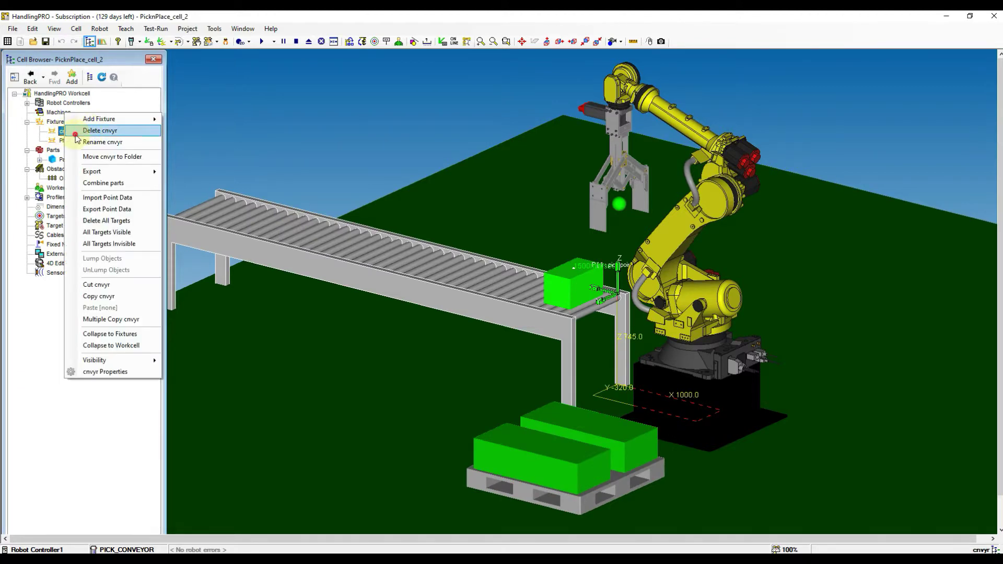
{"action": "left_click", "coordinate": [76, 133]}
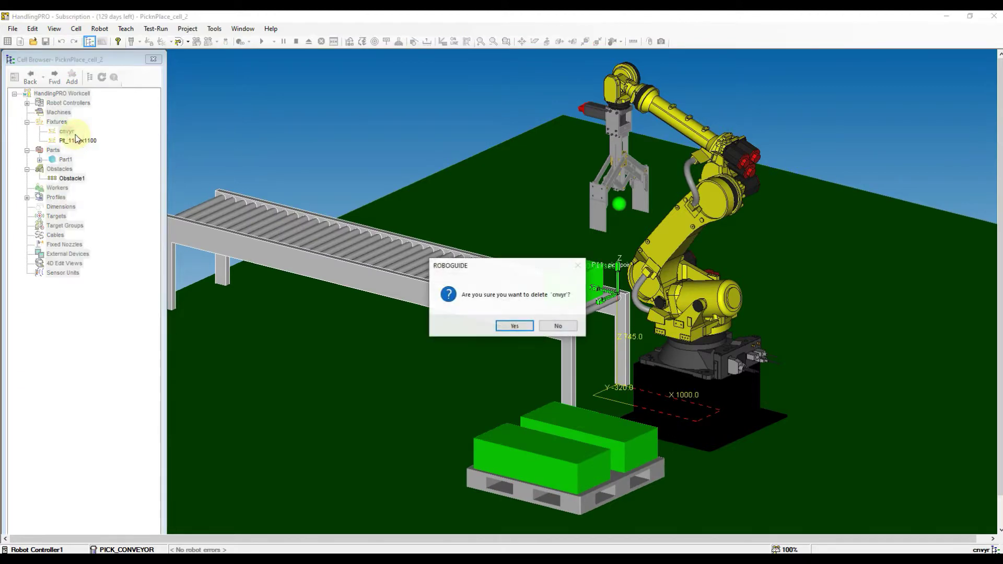
{"action": "left_click", "coordinate": [514, 326]}
- Add Machine1 from the CAD Library model Fixtures > conveyer > cnvyr
{"action": "left_click", "coordinate": [55, 112]}
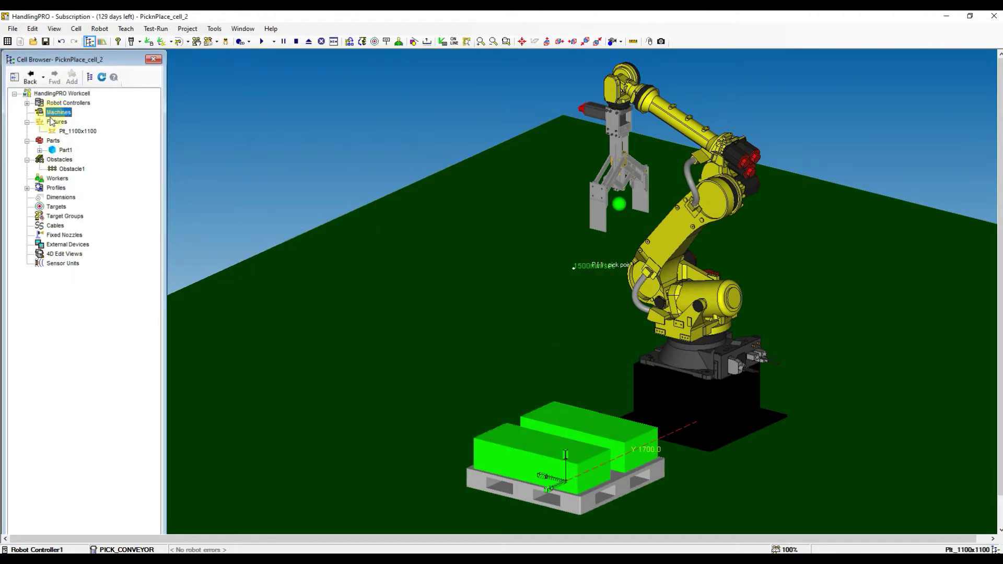
{"action": "right_click", "coordinate": [54, 112]}
{"action": "mouse_move", "coordinate": [86, 99]}
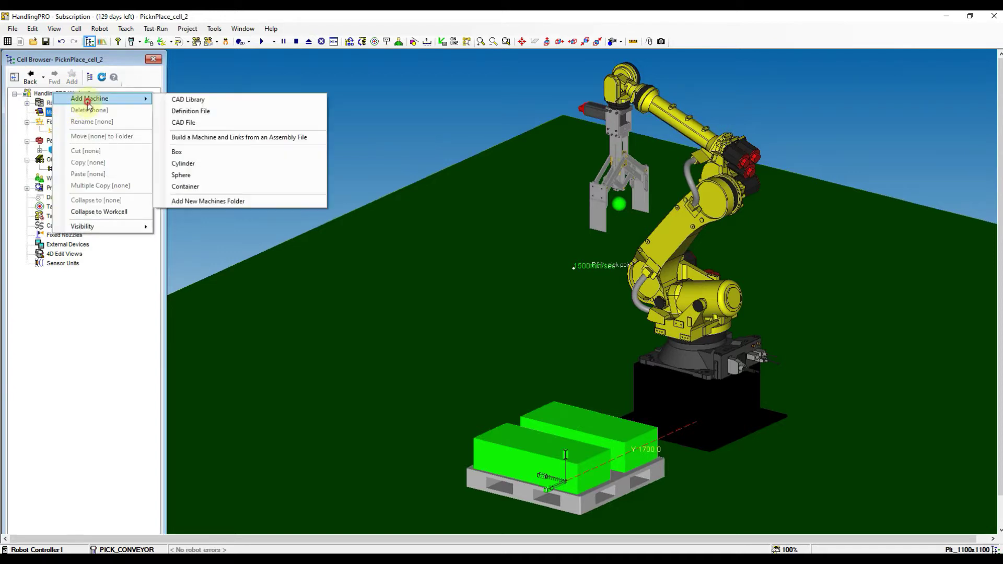
{"action": "left_click", "coordinate": [193, 104]}
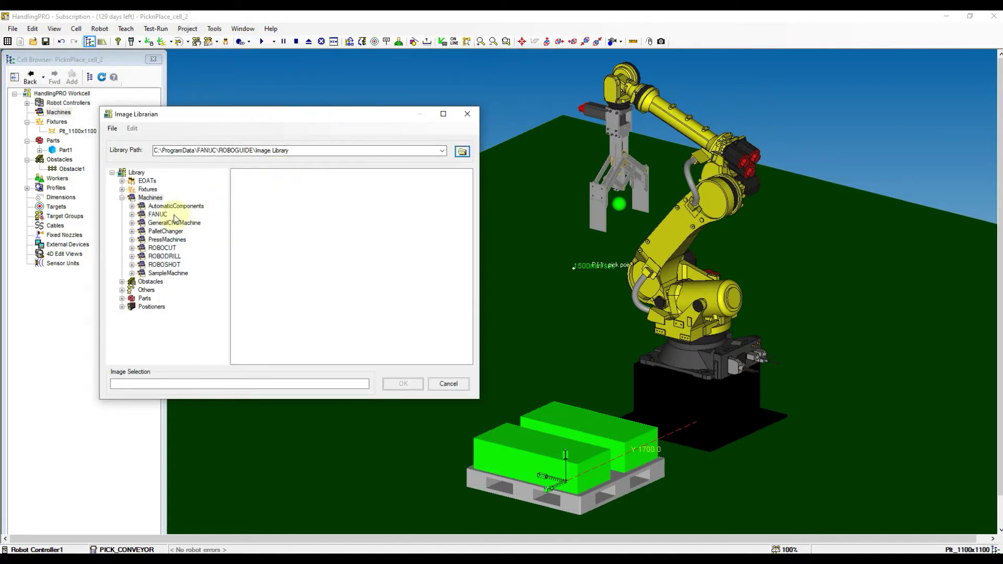
{"action": "left_click", "coordinate": [147, 189]}
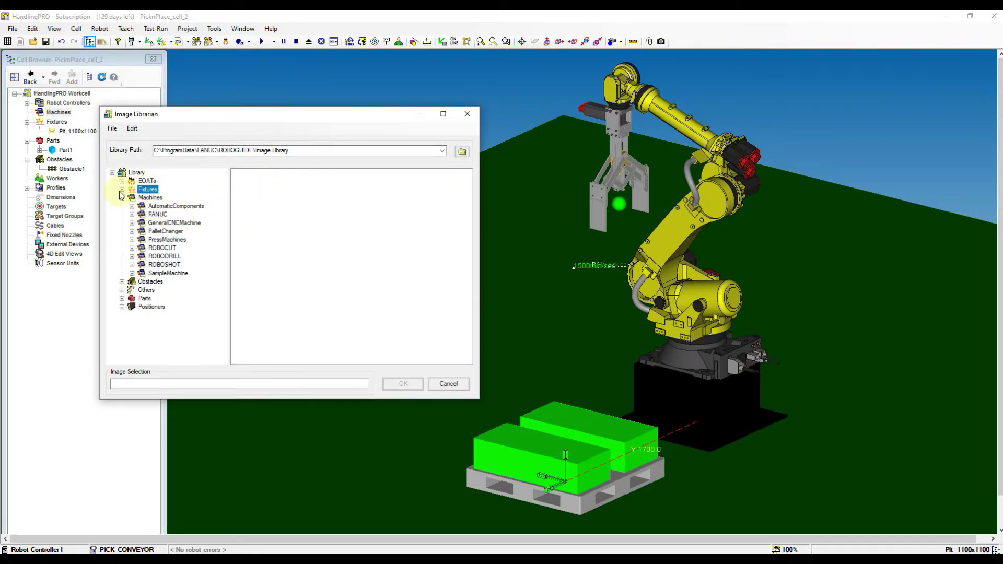
{"action": "left_click", "coordinate": [123, 189]}
{"action": "left_click", "coordinate": [156, 198]}
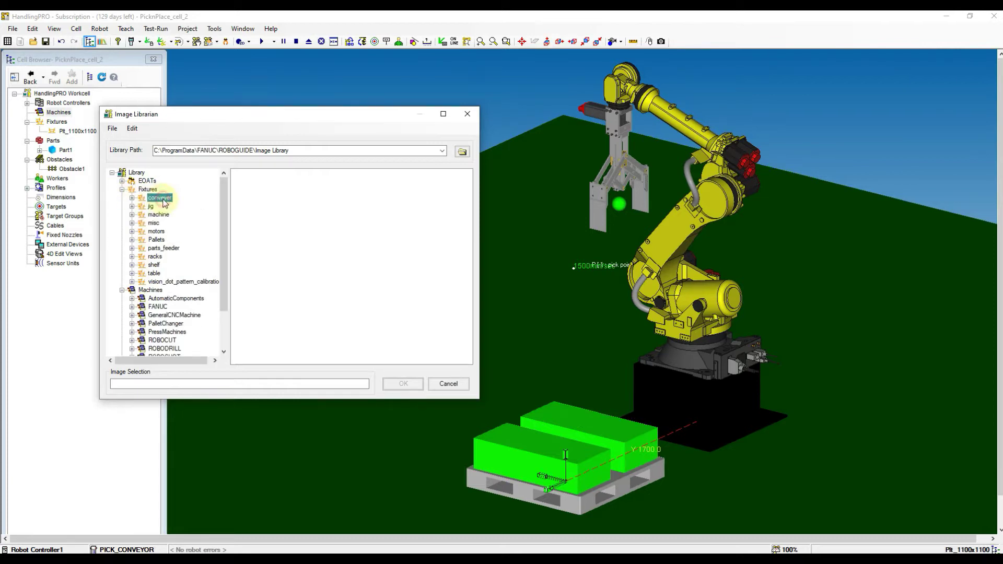
{"action": "left_click", "coordinate": [295, 220]}
{"action": "left_click", "coordinate": [362, 211]}
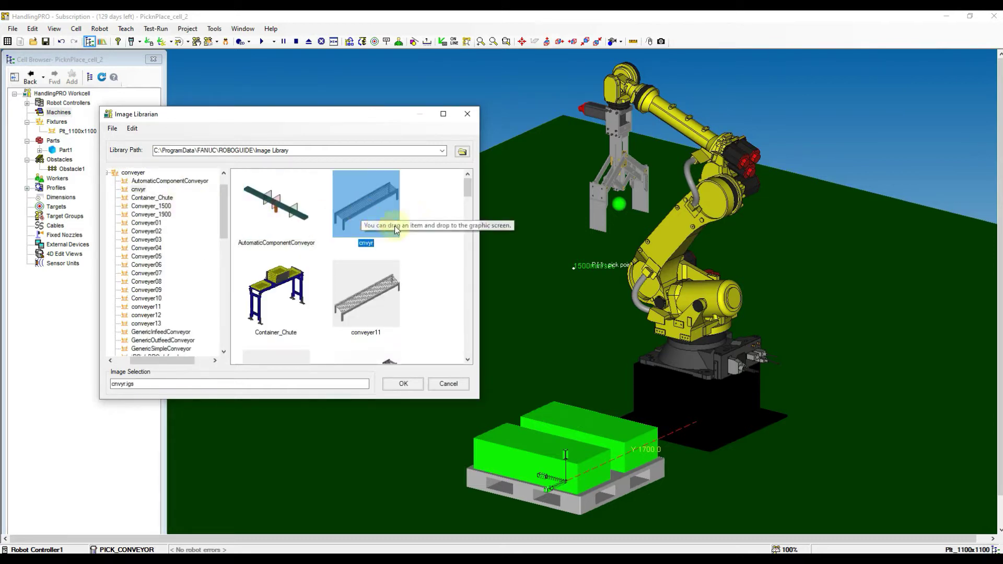
{"action": "left_click", "coordinate": [389, 380]}
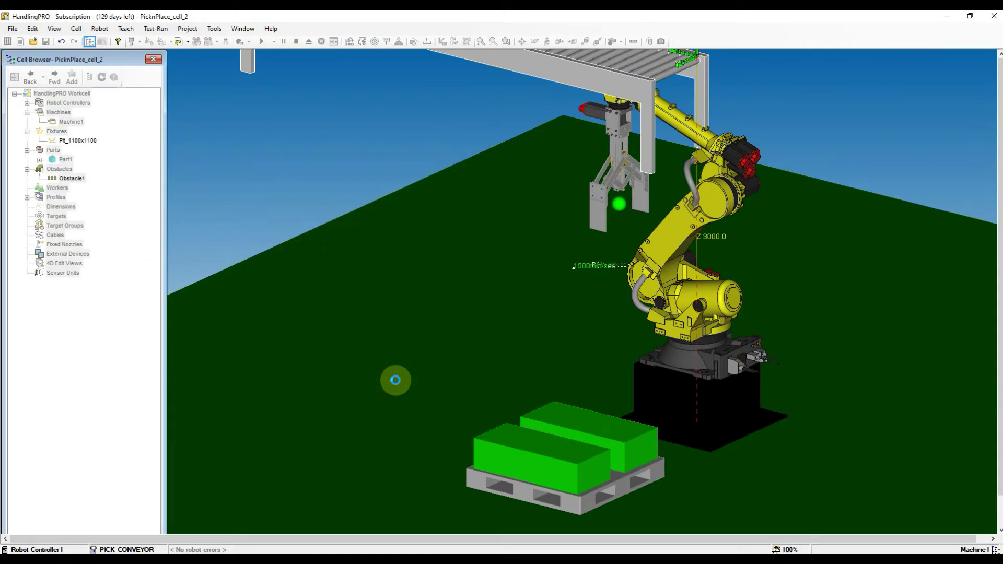
- Set Machine1's location to X 1500 and Z 750 mm
{"action": "right_click_drag", "start_coordinate": [484, 262], "coordinate": [512, 337]}
{"action": "left_click", "coordinate": [170, 318]}
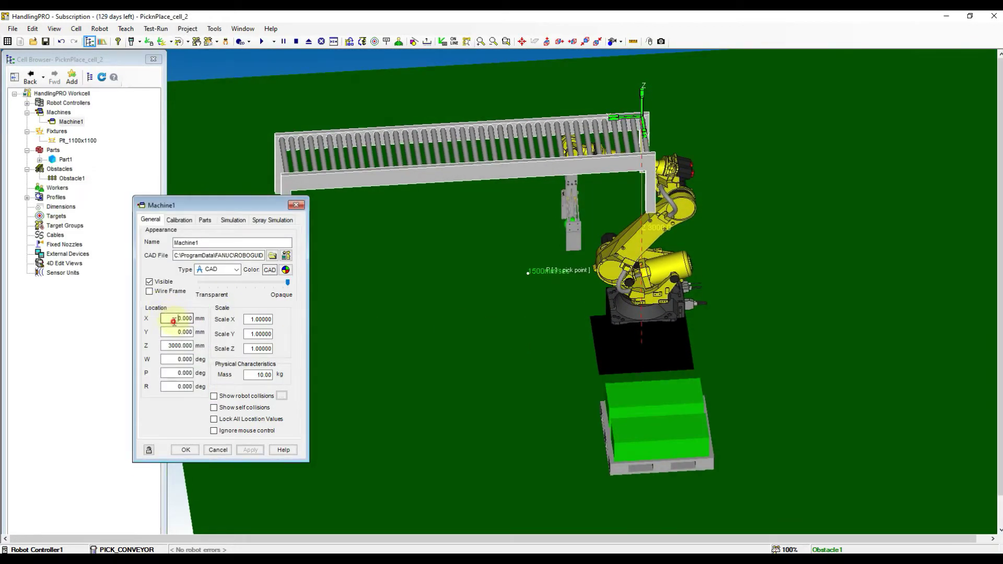
{"action": "type", "text": "1500"}
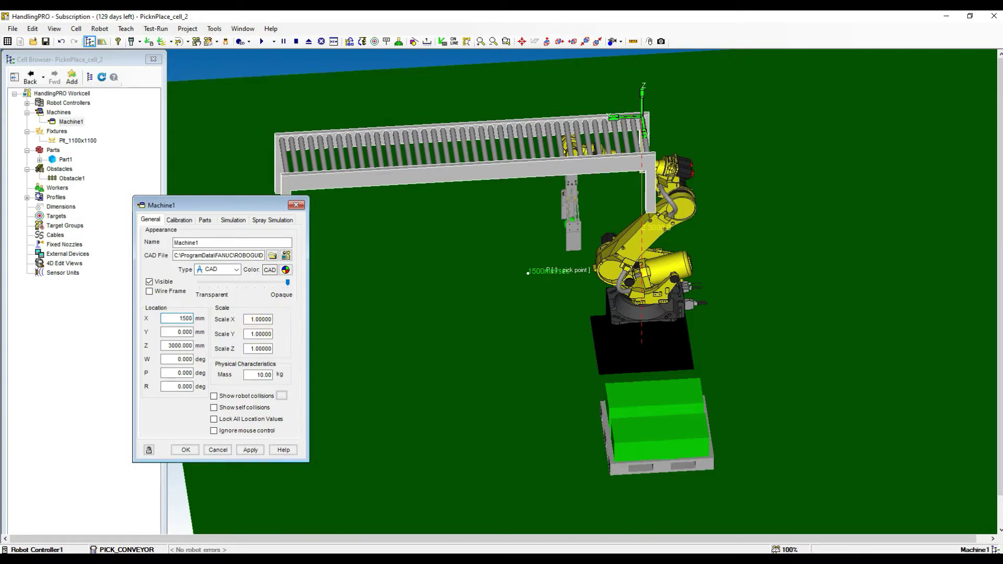
{"action": "key", "text": "Return"}
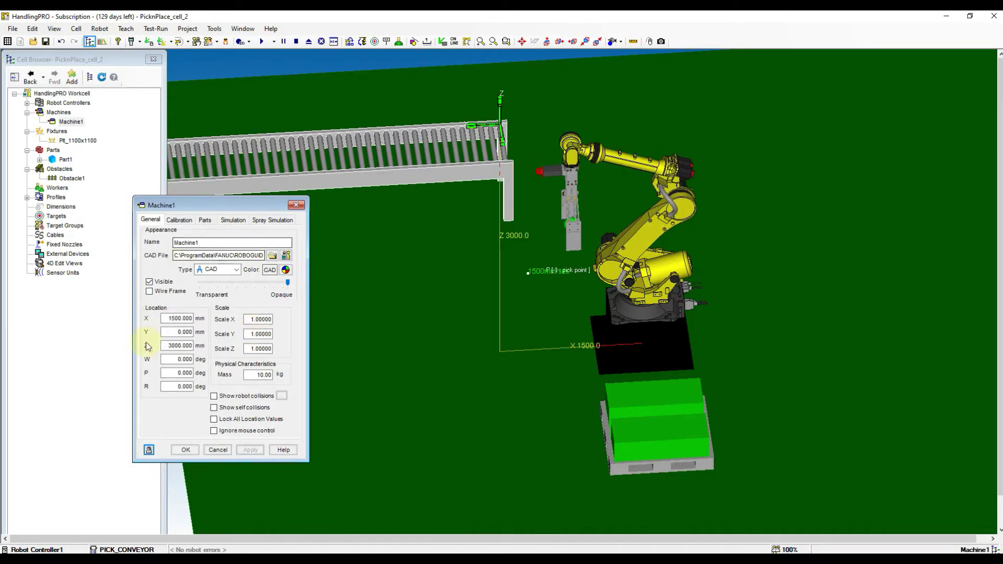
{"action": "left_click", "coordinate": [167, 346]}
{"action": "type", "text": "750"}
{"action": "key", "text": "Return"}
- Set Machine1's Y location to -300 mm
{"action": "right_click_drag", "start_coordinate": [468, 478], "coordinate": [575, 336]}
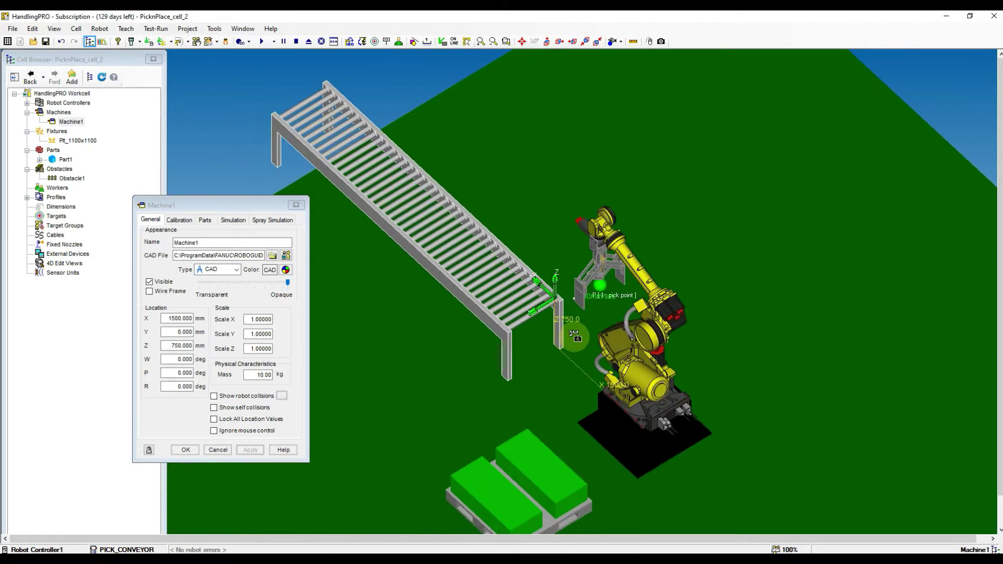
{"action": "left_click_drag", "start_coordinate": [546, 305], "coordinate": [602, 303]}
{"action": "right_click_drag", "start_coordinate": [602, 303], "coordinate": [575, 369]}
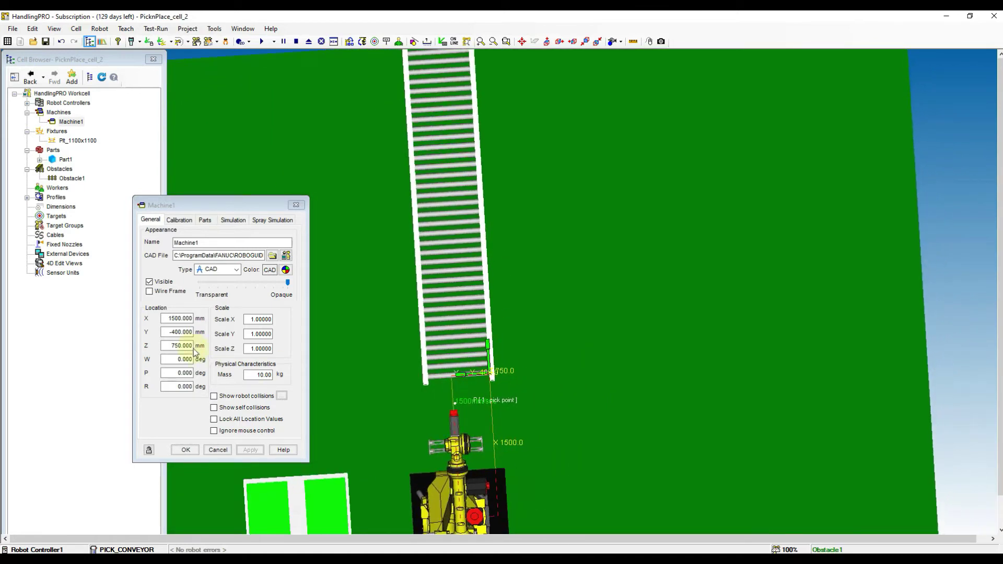
{"action": "left_click_drag", "start_coordinate": [169, 333], "coordinate": [223, 336]}
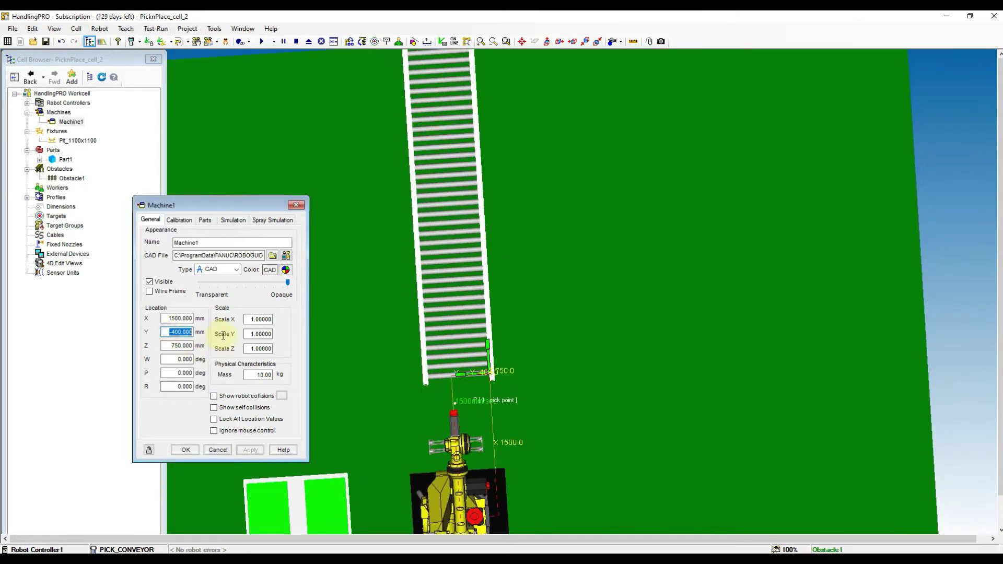
{"action": "type", "text": "-300"}
{"action": "key", "text": "Return"}
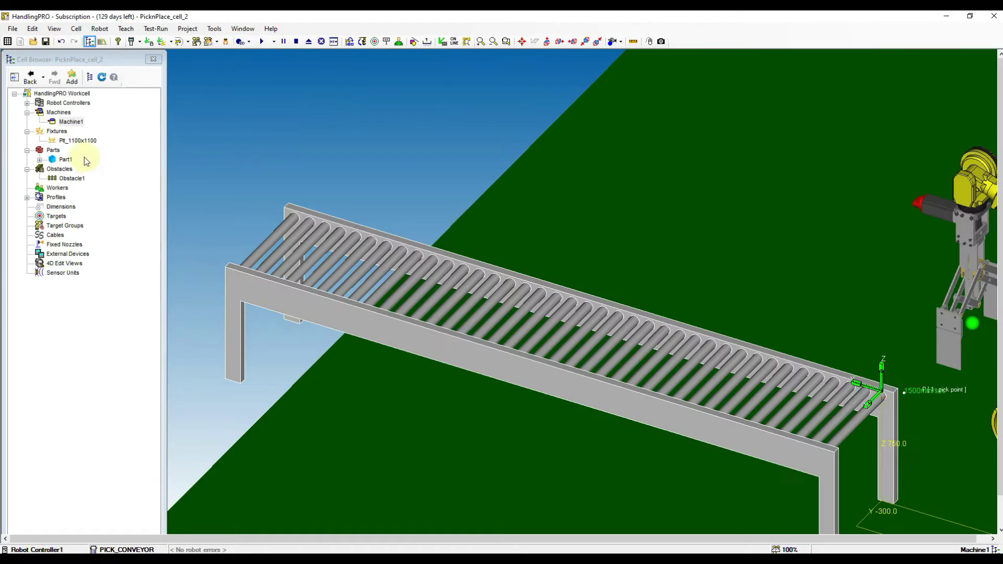
- Add a box link, Link1, to Machine1
{"action": "left_click", "coordinate": [69, 121]}
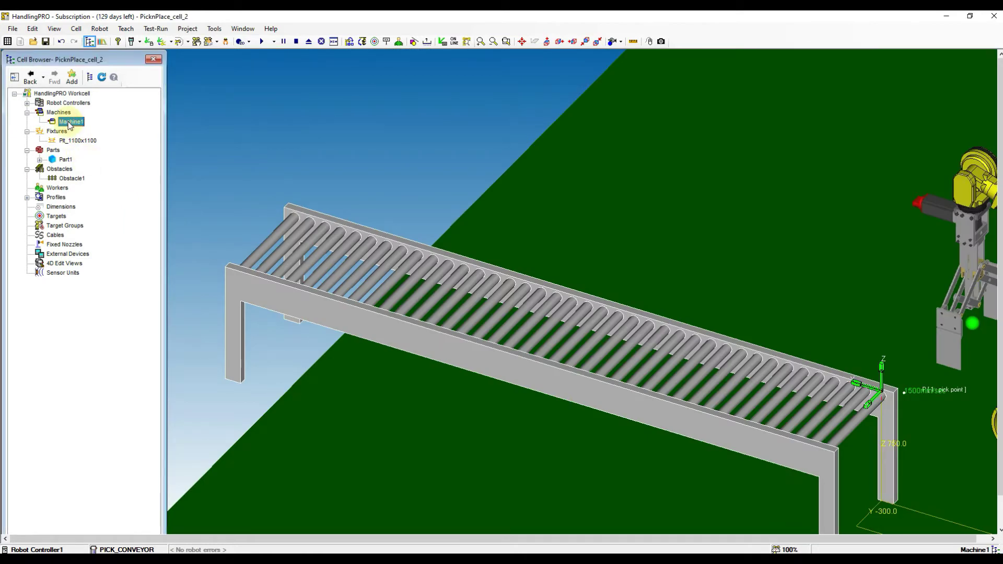
{"action": "right_click", "coordinate": [69, 122]}
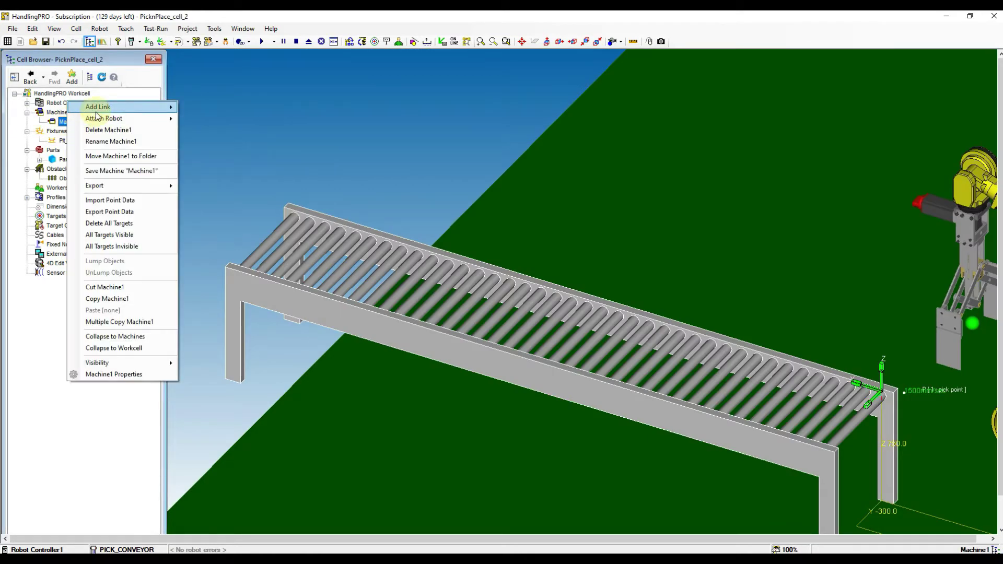
{"action": "mouse_move", "coordinate": [99, 107]}
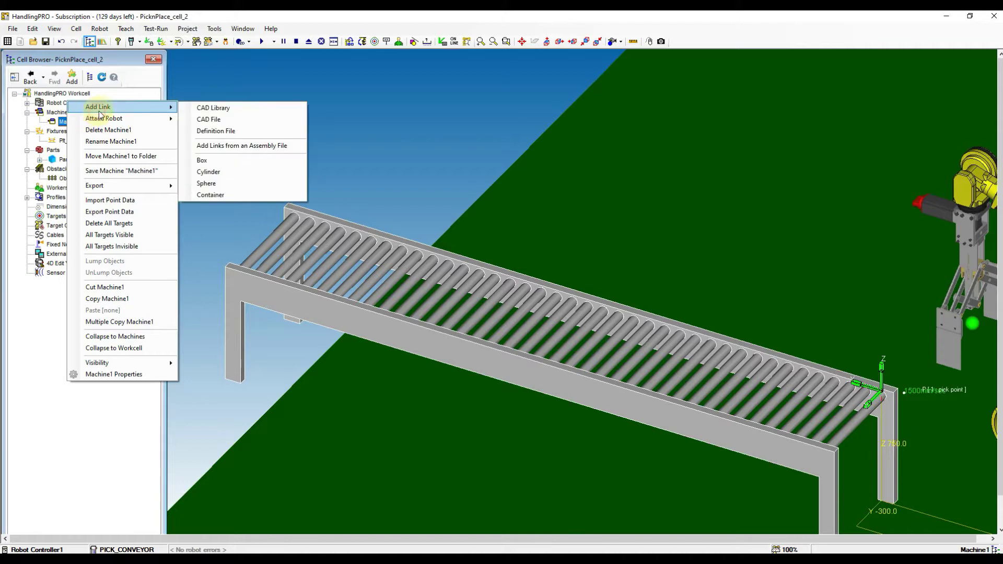
{"action": "left_click", "coordinate": [224, 160]}
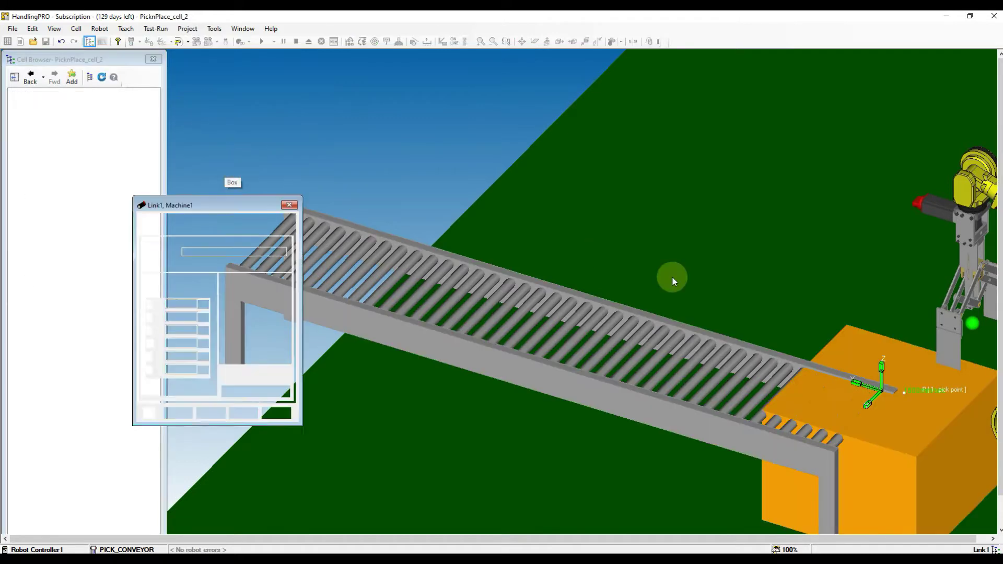
{"action": "scroll", "coordinate": [781, 320], "scroll_direction": "down", "scroll_amount": 4}
{"action": "right_click_drag", "start_coordinate": [779, 317], "coordinate": [585, 313]}
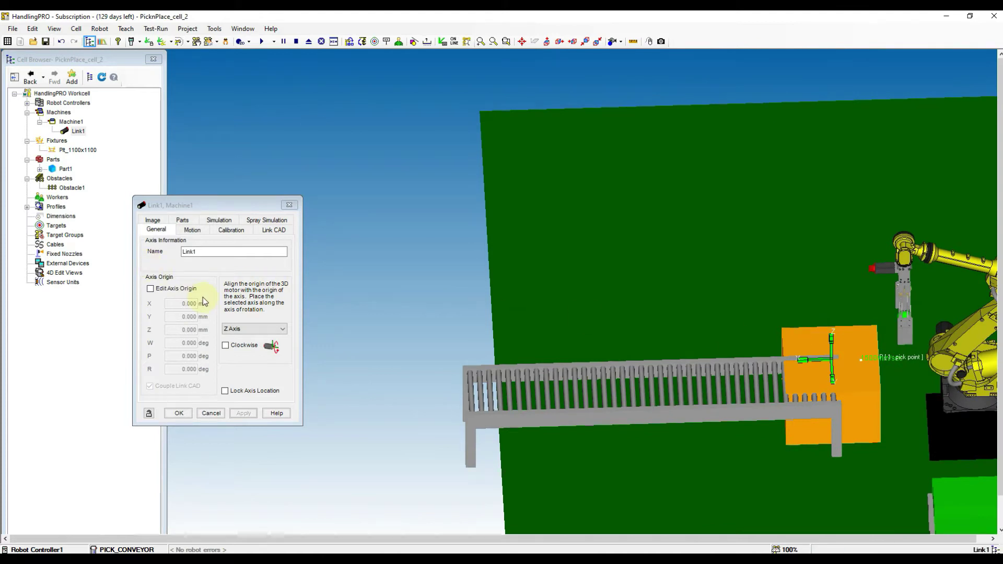
- Size the Link1 box to 100 × 100 × 20 mm on the Link CAD tab
{"action": "left_click", "coordinate": [273, 229]}
{"action": "double_click", "coordinate": [248, 328]}
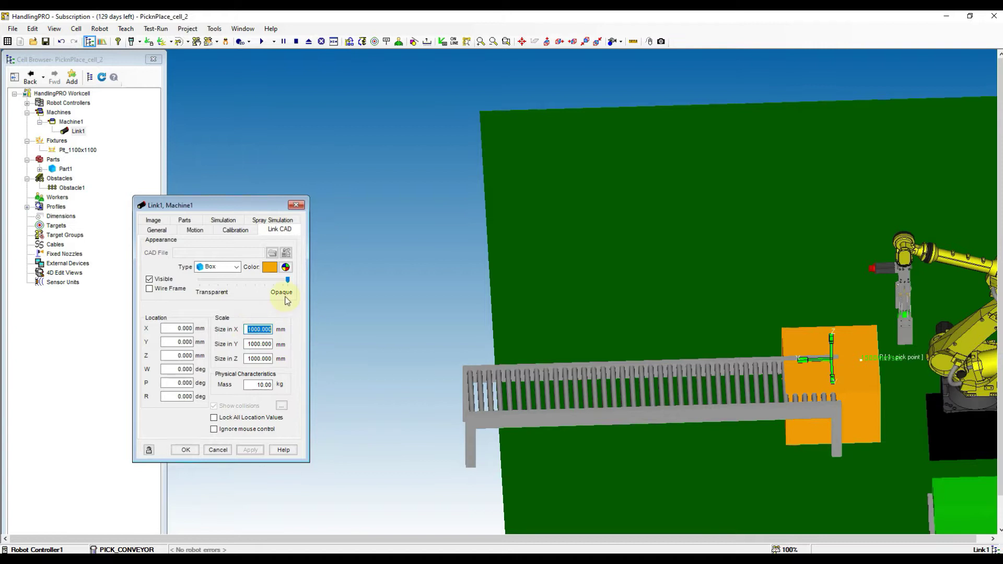
{"action": "type", "text": "100"}
{"action": "key", "text": "Tab"}
{"action": "type", "text": "100"}
{"action": "key", "text": "Tab"}
{"action": "type", "text": "20"}
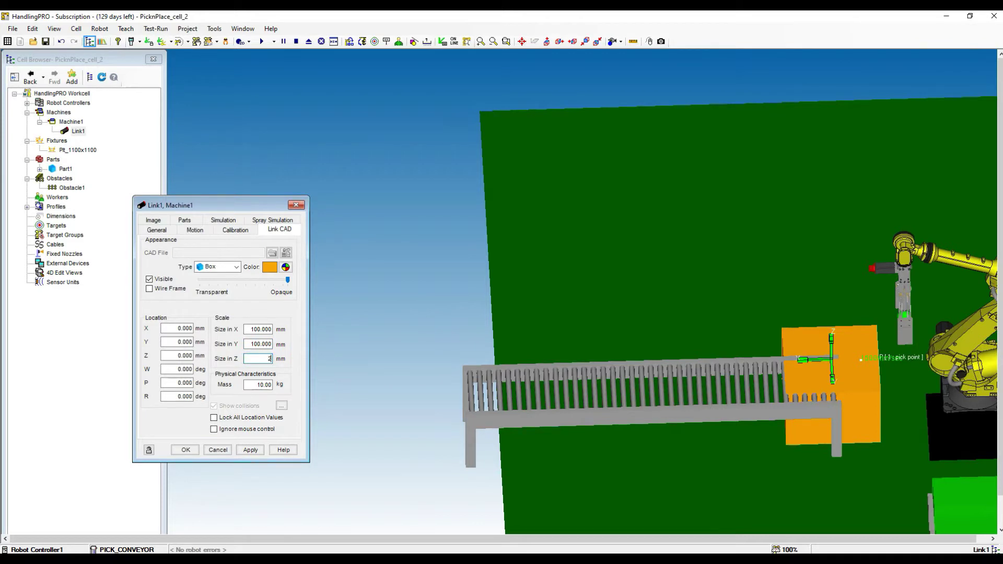
{"action": "key", "text": "Return"}
- Move the box along the conveyor to Y 300
{"action": "right_click_drag", "start_coordinate": [758, 395], "coordinate": [717, 416]}
{"action": "scroll", "coordinate": [821, 367], "scroll_direction": "up", "scroll_amount": 3}
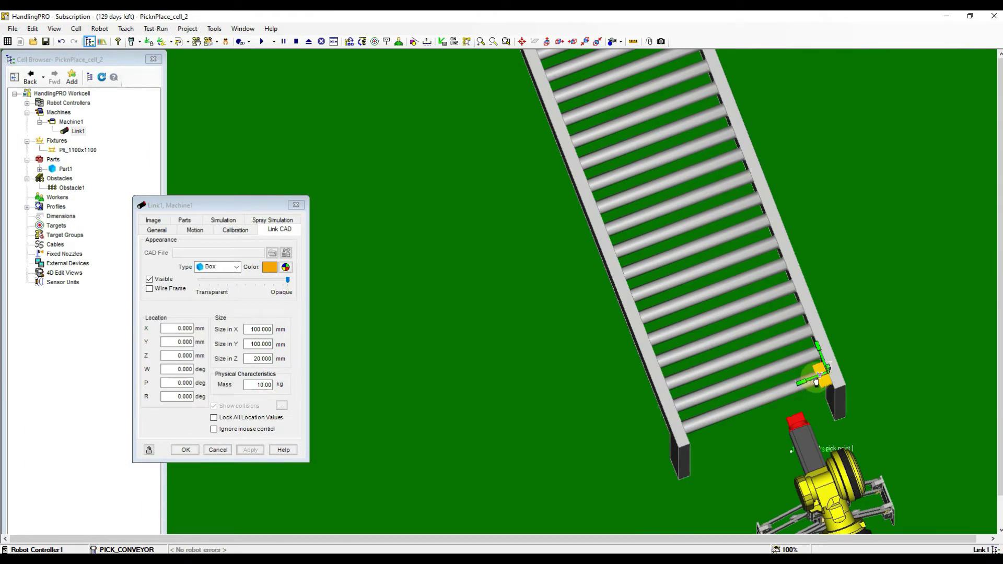
{"action": "left_click_drag", "start_coordinate": [816, 380], "coordinate": [757, 407]}
{"action": "double_click", "coordinate": [166, 342]}
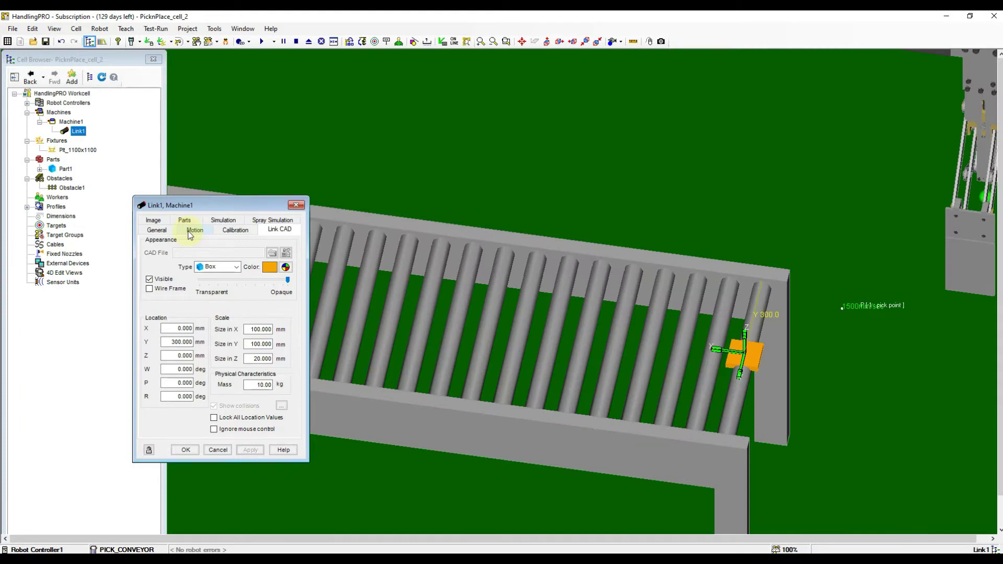
- Make Link1 a Device I/O Controlled linear axis with speeds of 300 mm/sec
{"action": "left_click", "coordinate": [194, 230]}
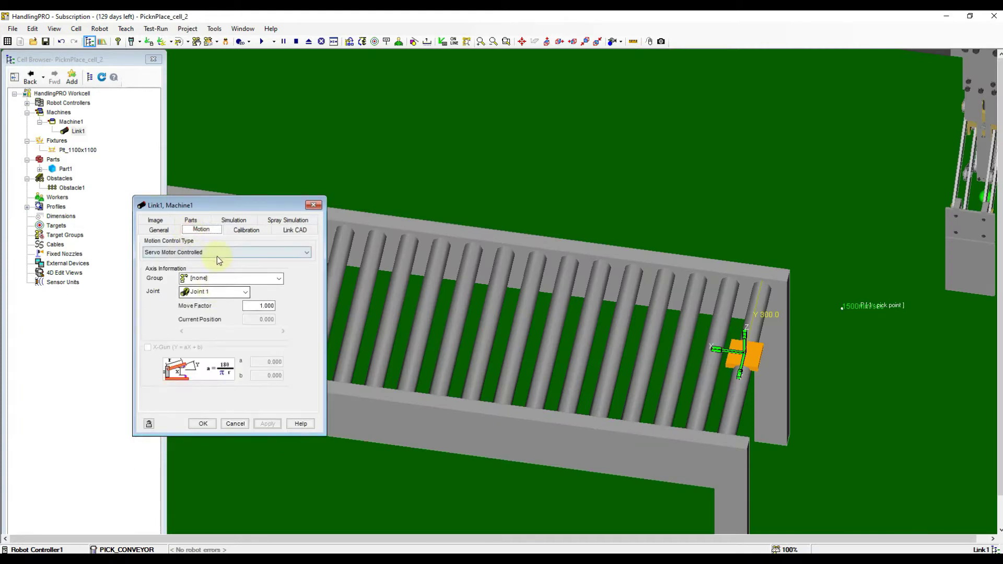
{"action": "left_click", "coordinate": [218, 252]}
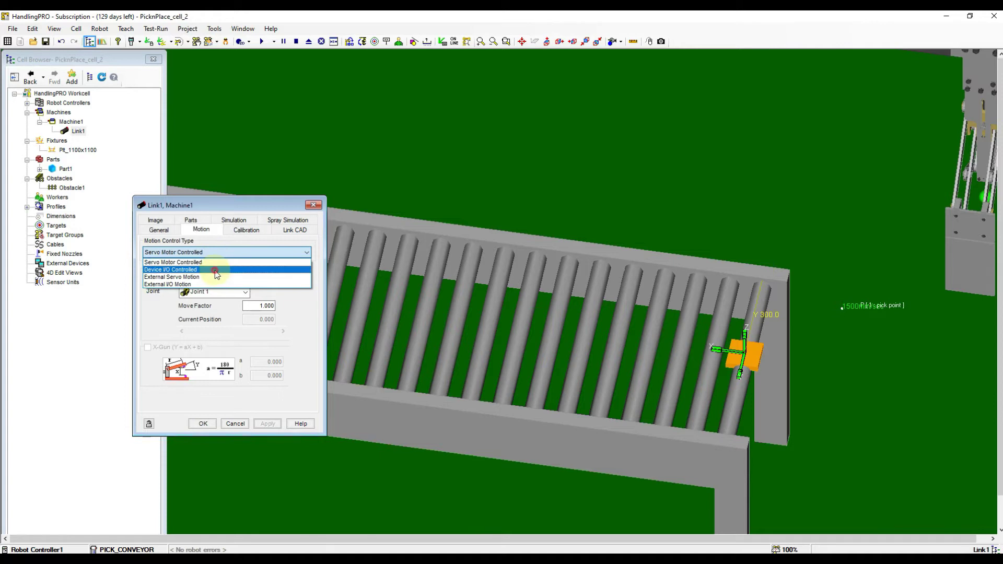
{"action": "left_click", "coordinate": [215, 270]}
{"action": "left_click", "coordinate": [160, 291]}
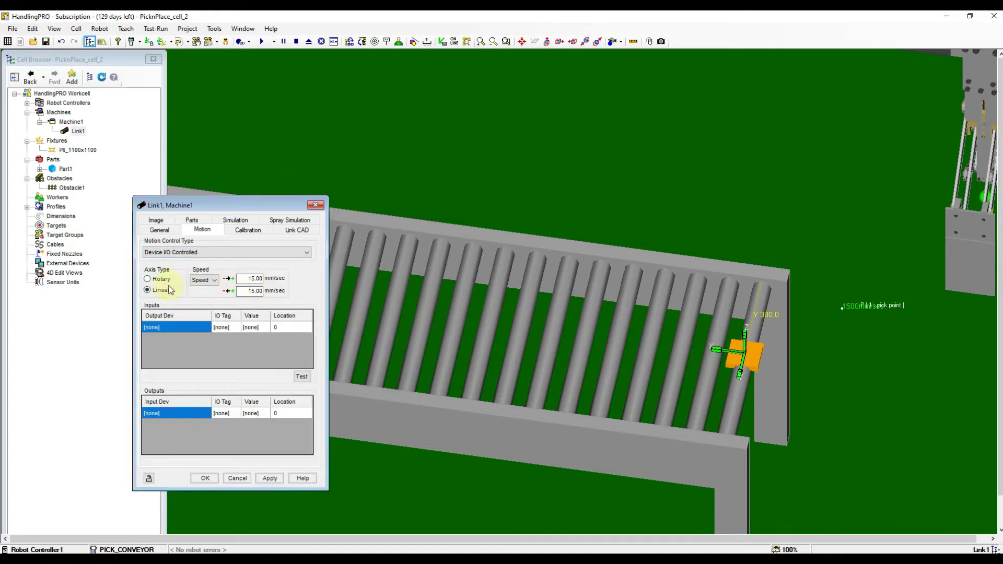
{"action": "left_click_drag", "start_coordinate": [240, 280], "coordinate": [271, 291]}
{"action": "type", "text": "300"}
{"action": "key", "text": "Tab"}
{"action": "type", "text": "3"}
{"action": "left_click", "coordinate": [269, 478]}
- Add Robot Controller1 inputs: DO[1] ON to location 0 and DO[2] ON to 1000
{"action": "left_click", "coordinate": [196, 327]}
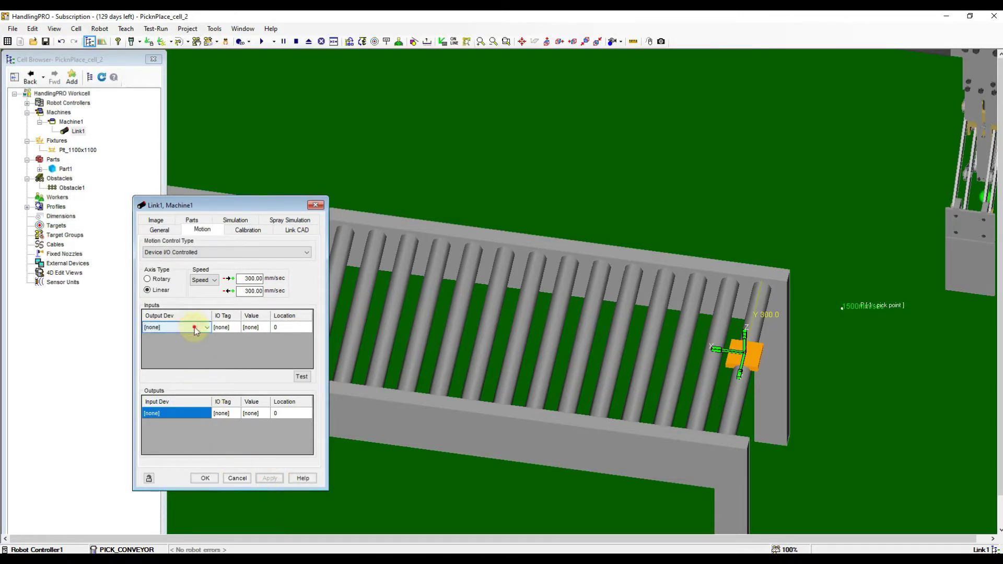
{"action": "left_click", "coordinate": [209, 338]}
{"action": "left_click", "coordinate": [220, 327]}
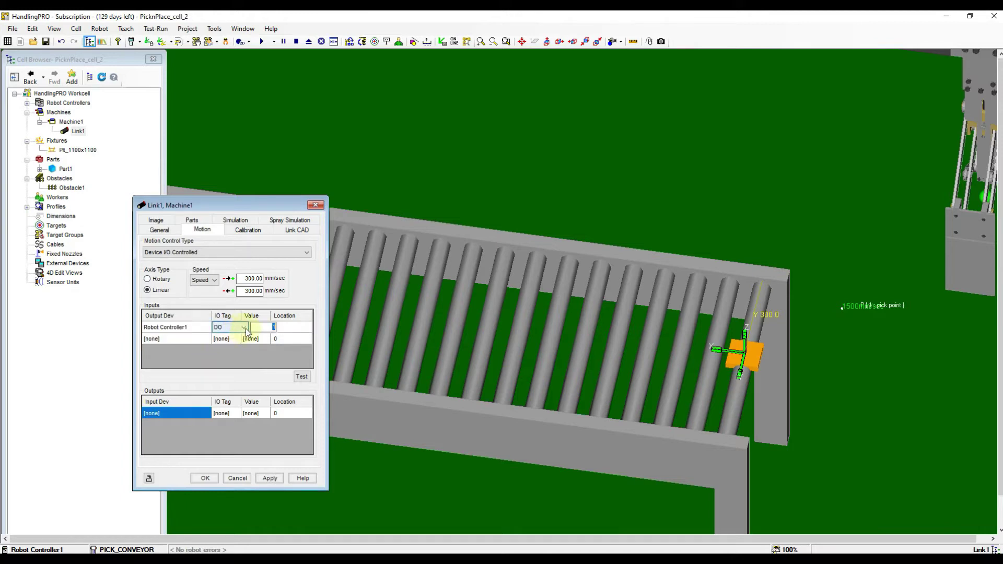
{"action": "left_click", "coordinate": [275, 352]}
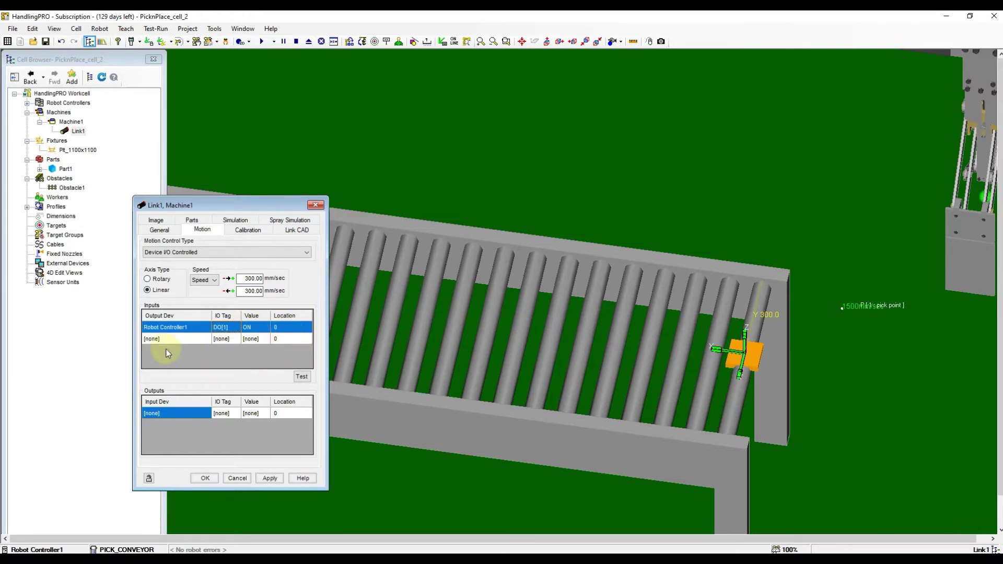
{"action": "left_click", "coordinate": [178, 339]}
{"action": "left_click", "coordinate": [205, 339]}
{"action": "left_click", "coordinate": [190, 353]}
{"action": "left_click", "coordinate": [225, 339]}
{"action": "type", "text": "2"}
{"action": "left_click", "coordinate": [286, 336]}
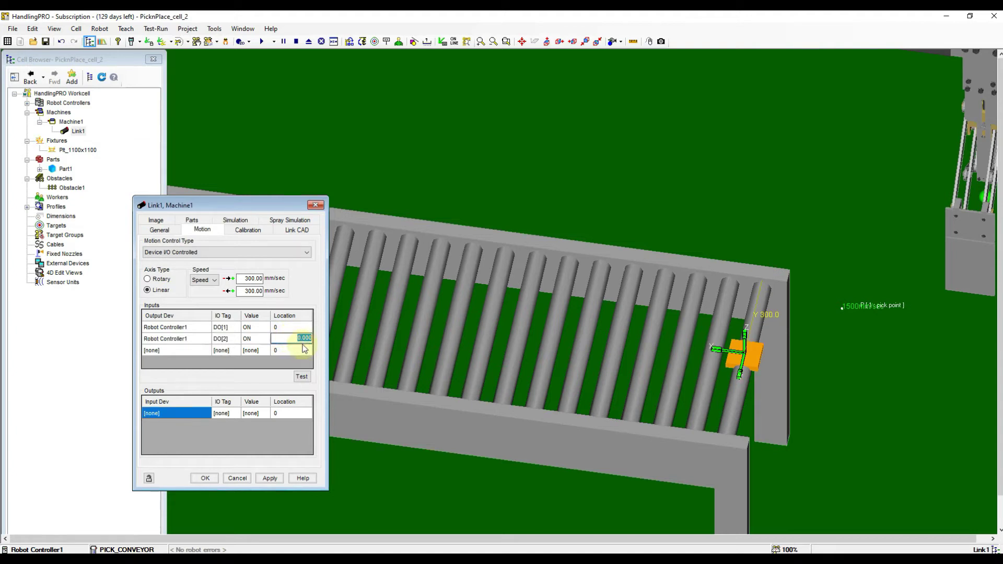
{"action": "type", "text": "10"}
{"action": "key", "text": "Return"}
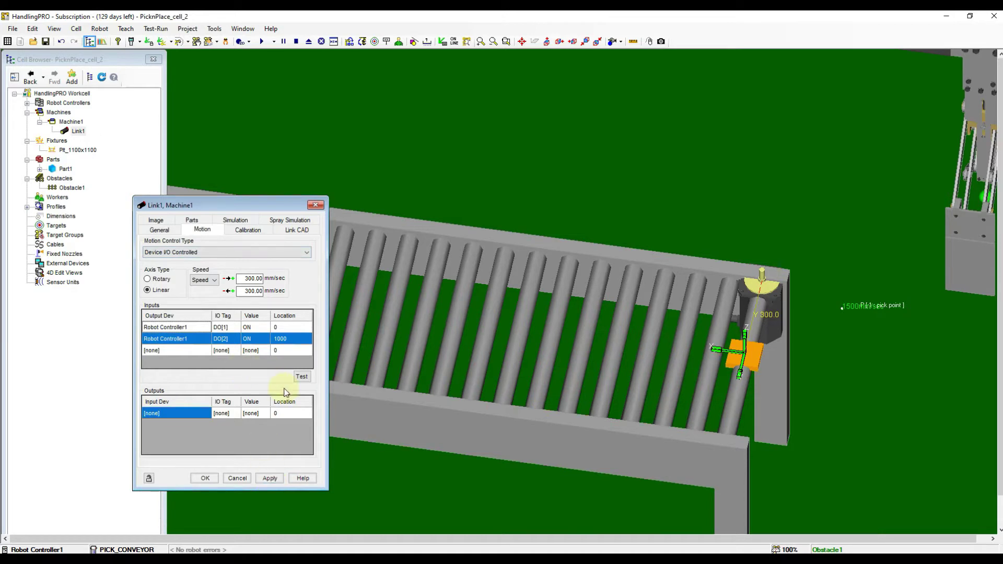
- Test the DO[2] link motion several times, then apply the settings
{"action": "left_click", "coordinate": [301, 377]}
{"action": "left_click", "coordinate": [301, 377]}
{"action": "left_click", "coordinate": [301, 377]}
{"action": "left_click", "coordinate": [302, 377]}
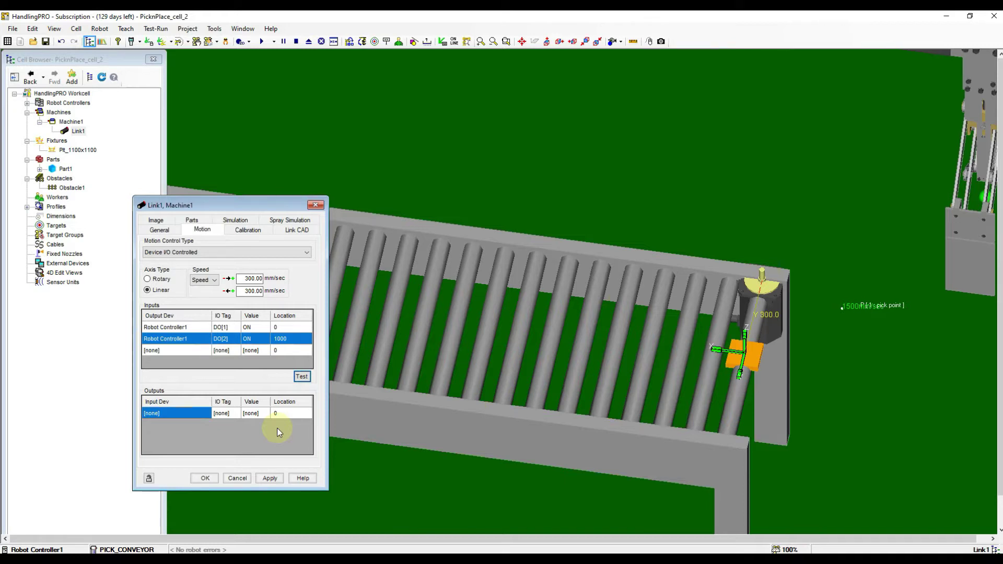
{"action": "left_click", "coordinate": [271, 478]}
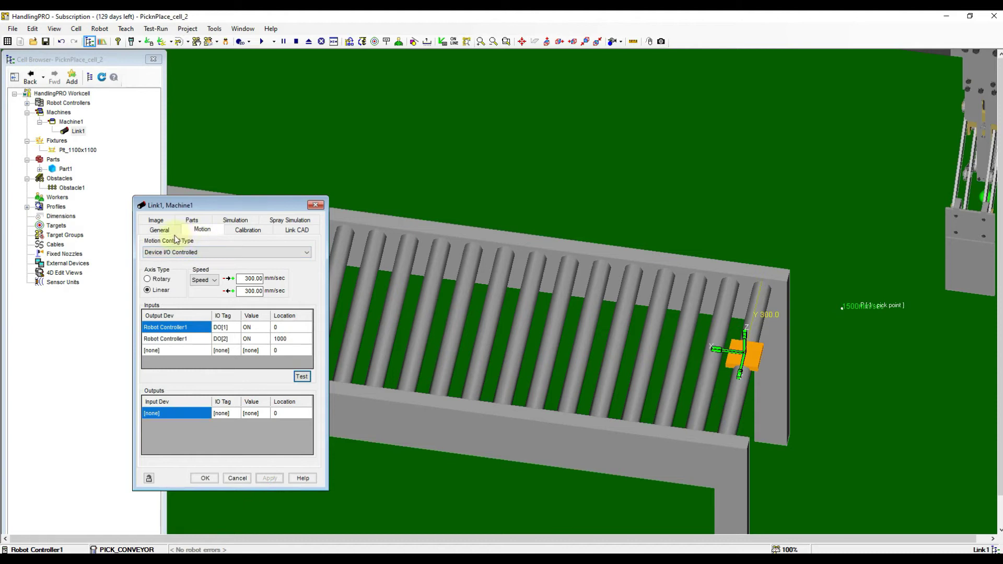
- Enable Edit Axis Origin and change Link1's axis from Z Axis to X Axis, then apply
{"action": "left_click", "coordinate": [159, 229]}
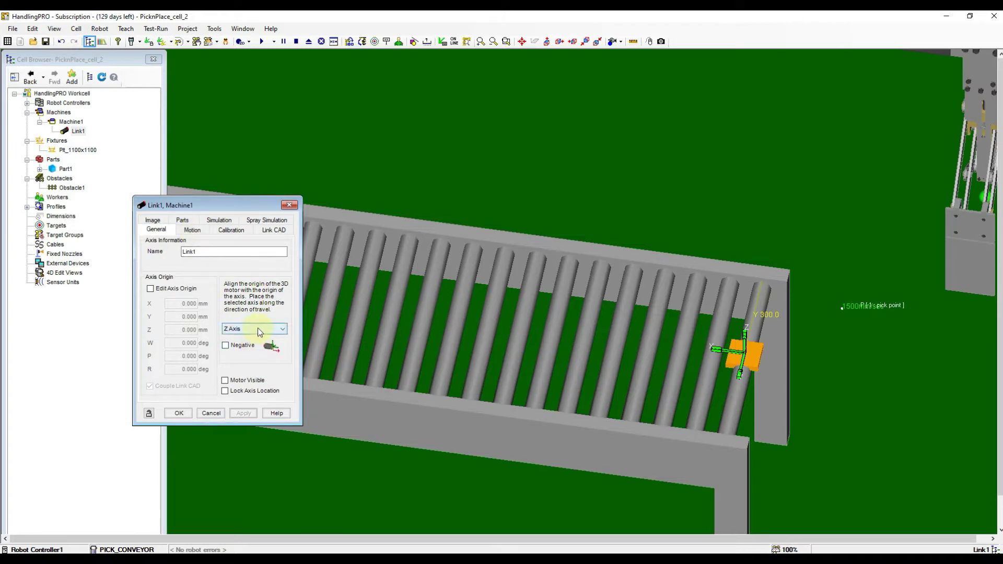
{"action": "left_click", "coordinate": [180, 288]}
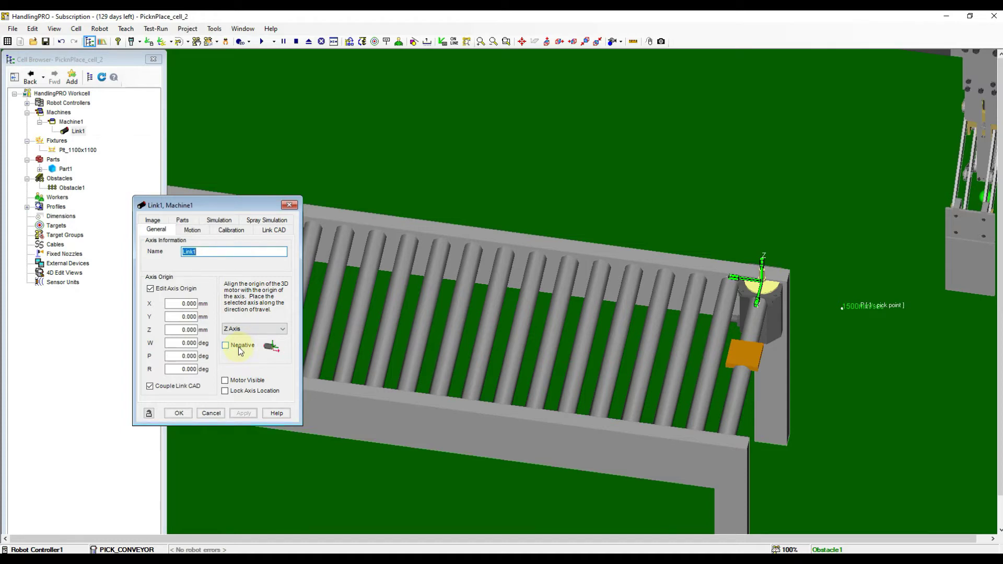
{"action": "left_click", "coordinate": [276, 329]}
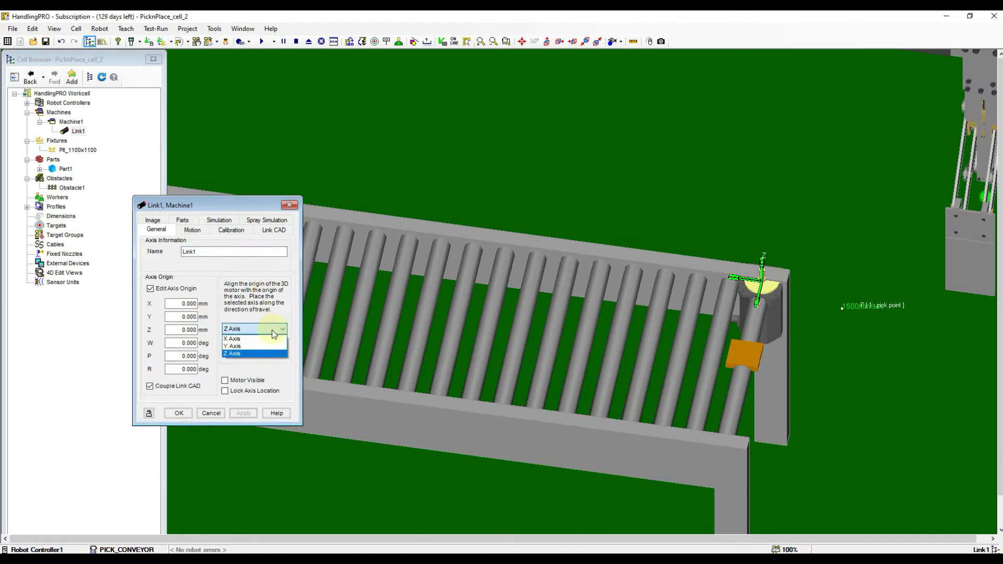
{"action": "left_click", "coordinate": [735, 282]}
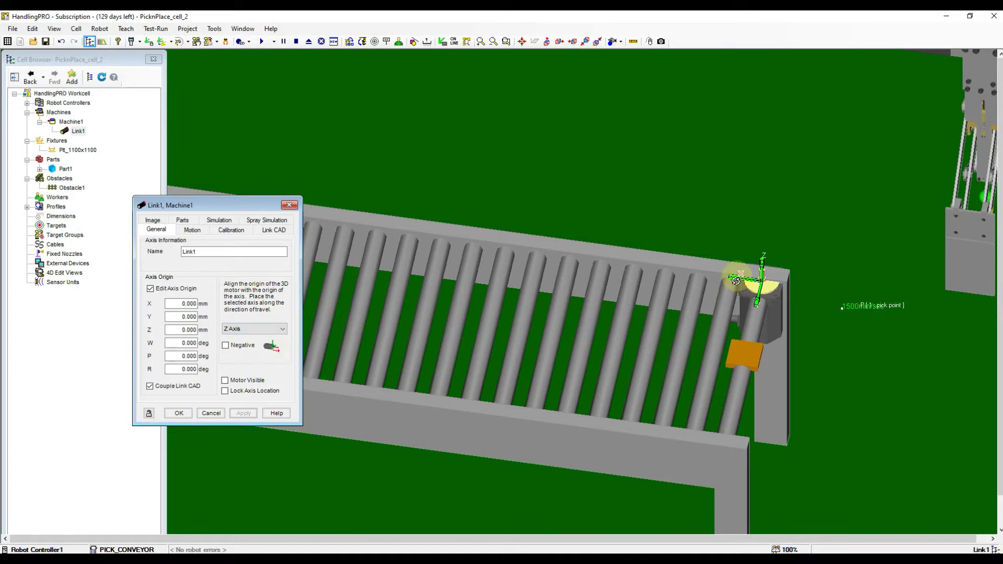
{"action": "left_click", "coordinate": [260, 329]}
{"action": "left_click", "coordinate": [251, 343]}
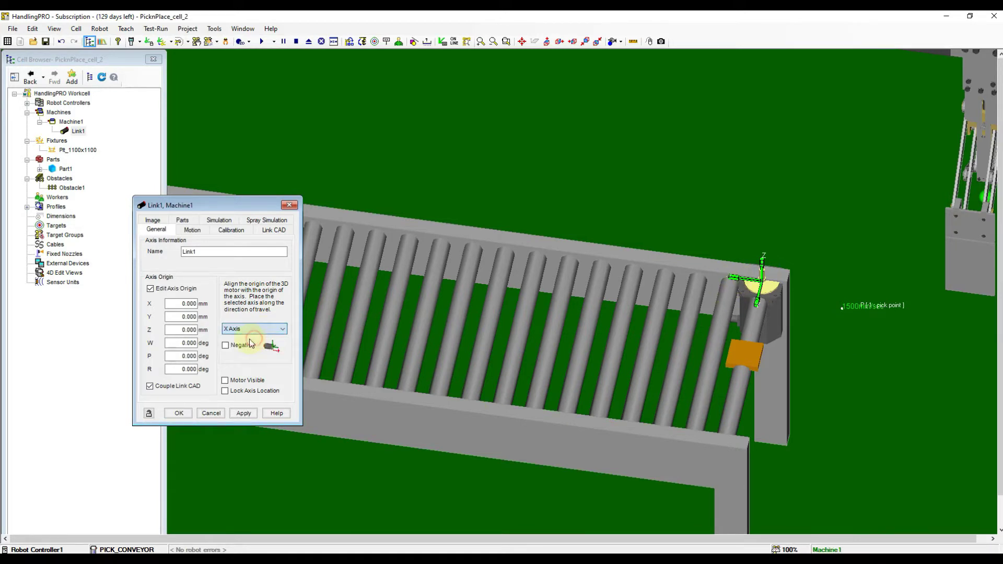
{"action": "left_click", "coordinate": [242, 412]}
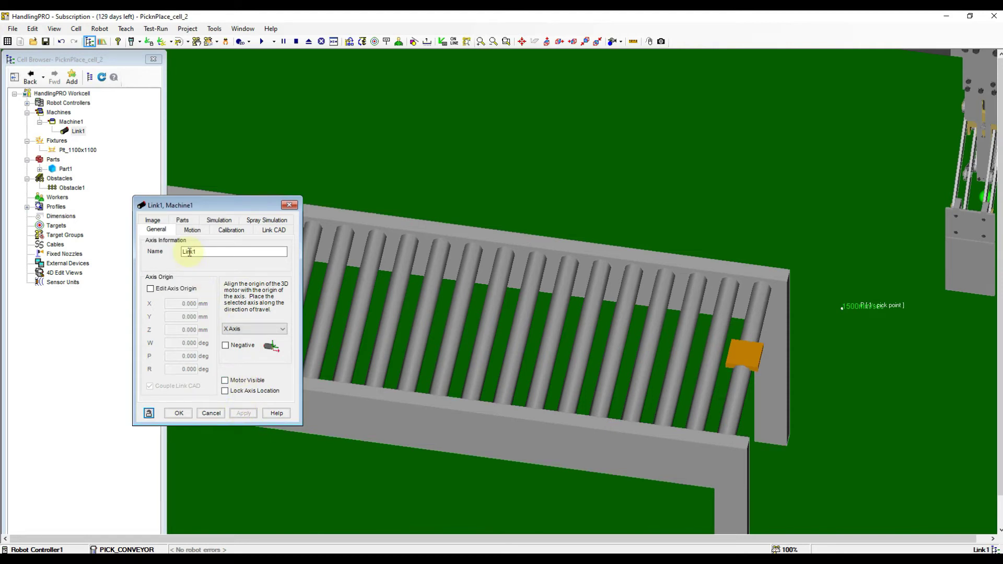
{"action": "left_click", "coordinate": [193, 230]}
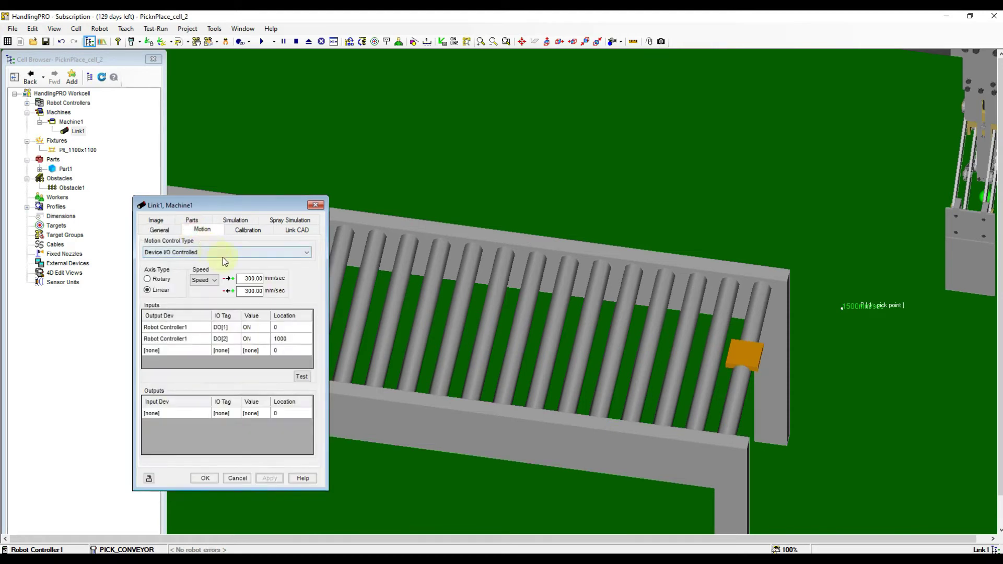
- Test the DO[2] motion, change DO[1]'s location to 2000, retest and apply
{"action": "left_click", "coordinate": [273, 338]}
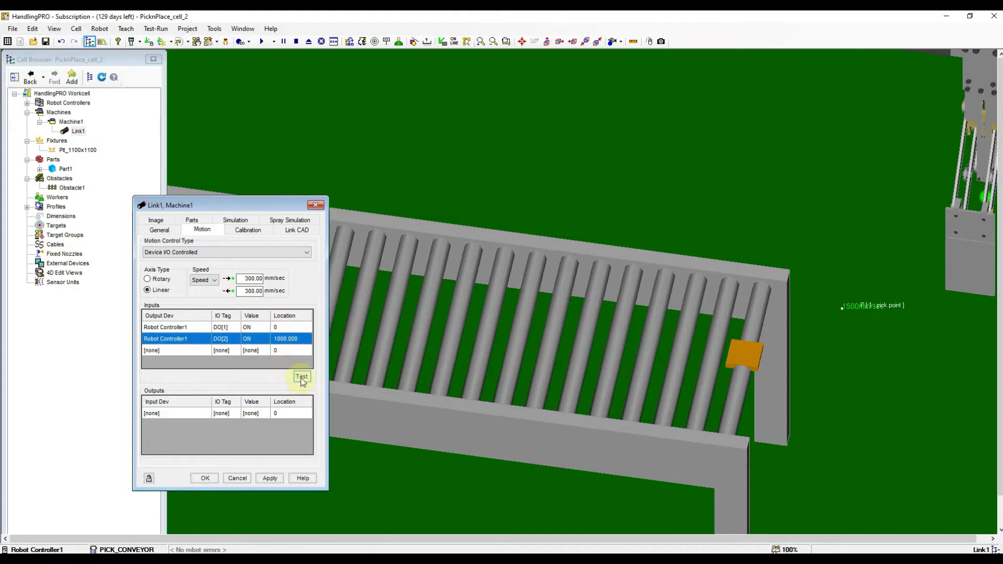
{"action": "left_click", "coordinate": [302, 377]}
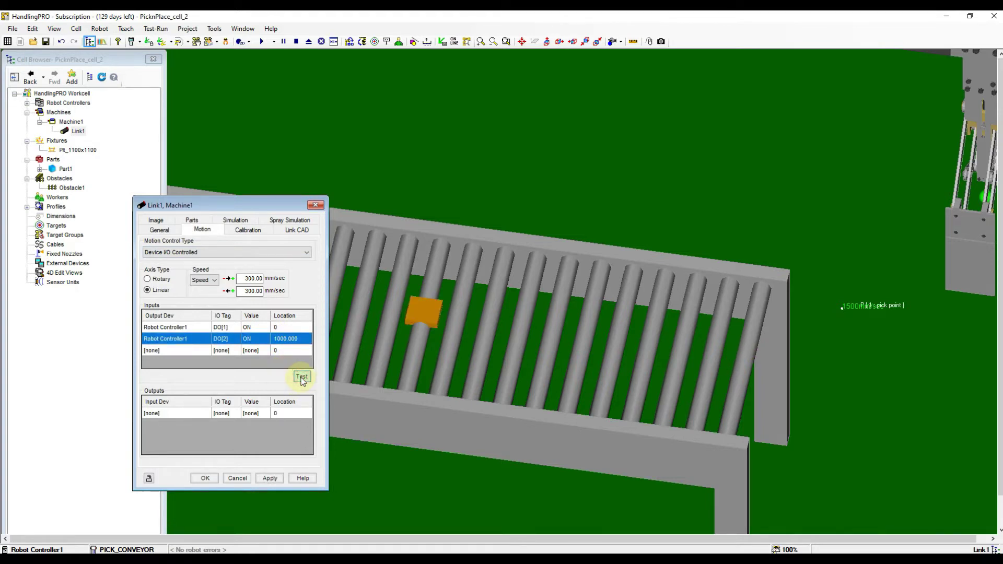
{"action": "left_click", "coordinate": [302, 377]}
{"action": "left_click", "coordinate": [285, 327]}
{"action": "type", "text": "2000"}
{"action": "key", "text": "Return"}
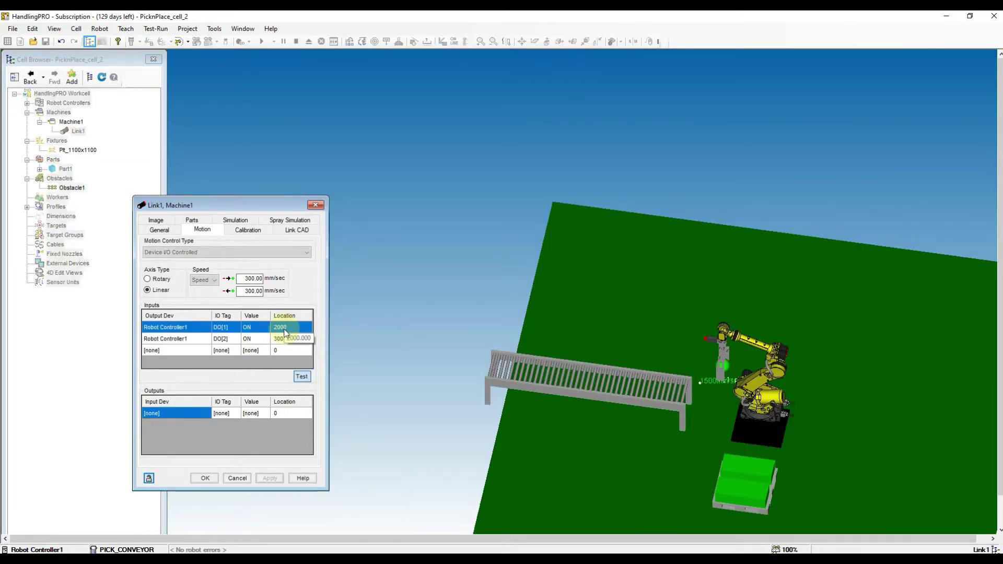
{"action": "left_click", "coordinate": [306, 374]}
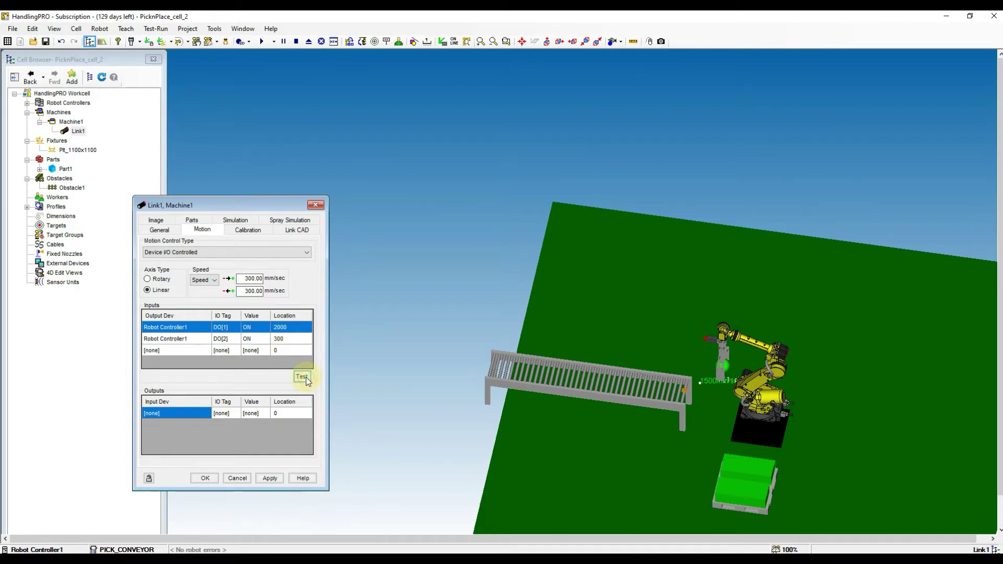
{"action": "scroll", "coordinate": [605, 372], "scroll_direction": "up", "scroll_amount": 6}
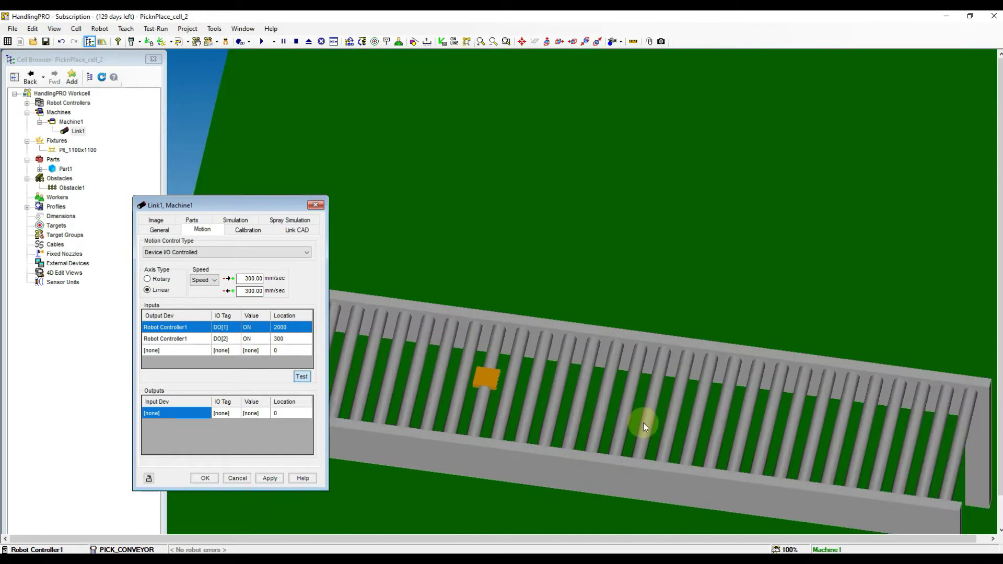
{"action": "scroll", "coordinate": [576, 387], "scroll_direction": "down", "scroll_amount": 2}
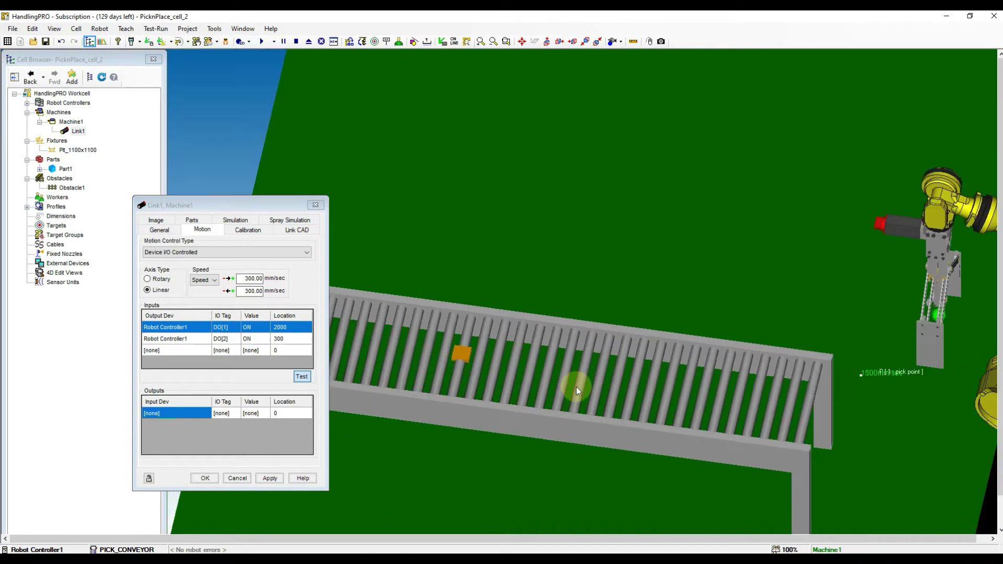
{"action": "left_click", "coordinate": [270, 478]}
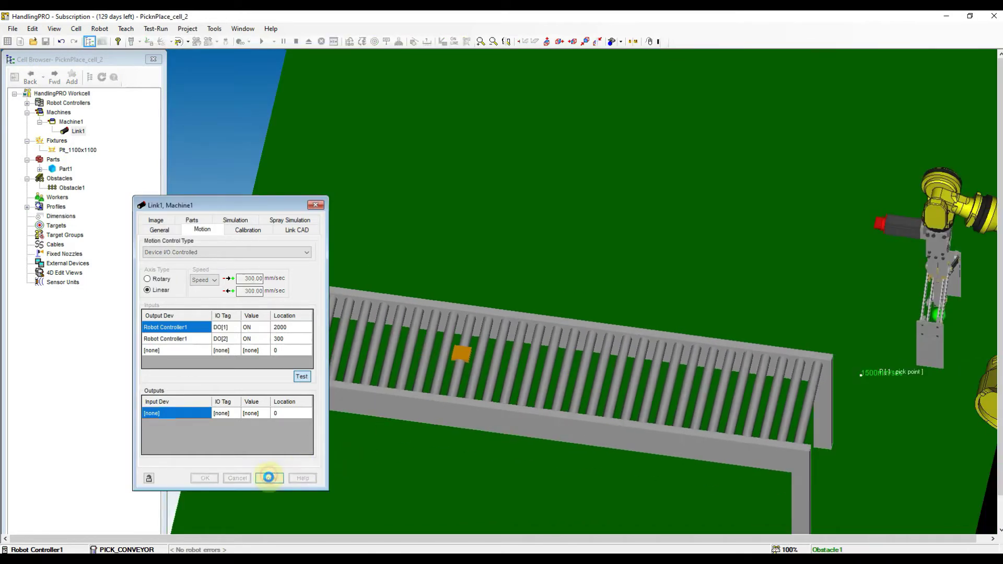
{"action": "left_click", "coordinate": [190, 224]}
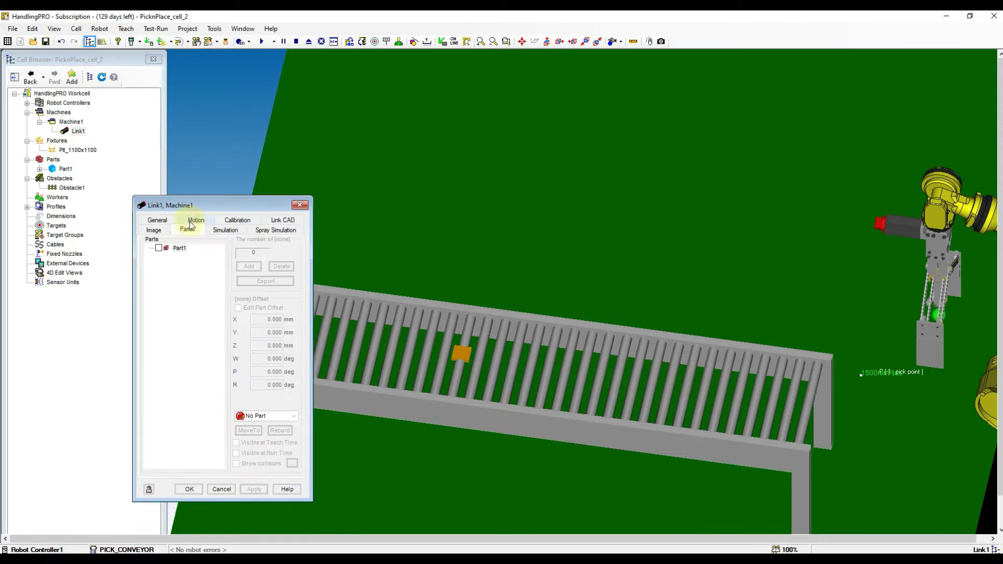
- Attach Part1 to Link1 and apply a part offset of Z 250 mm
{"action": "left_click", "coordinate": [158, 249]}
{"action": "left_click", "coordinate": [256, 489]}
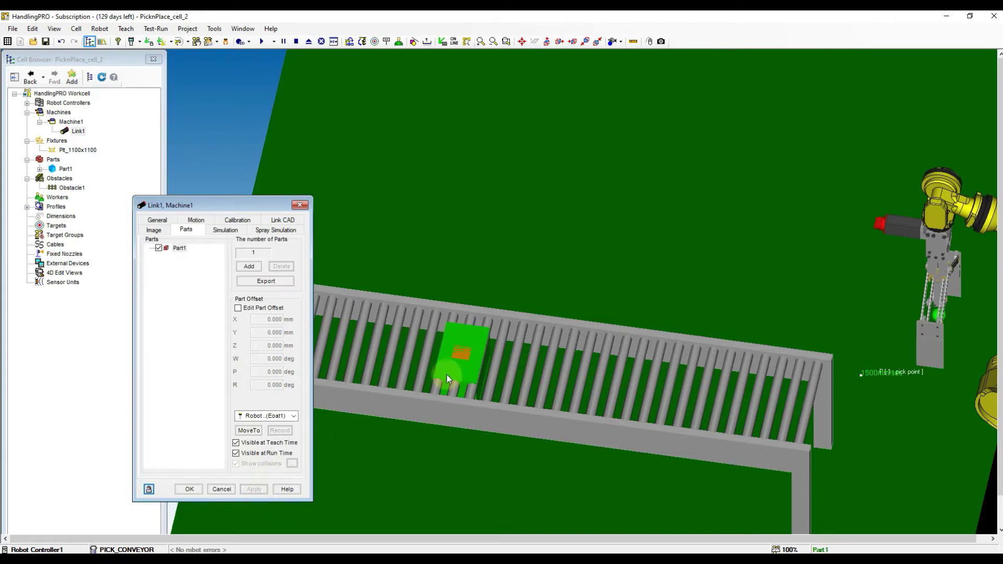
{"action": "left_click", "coordinate": [253, 310]}
{"action": "double_click", "coordinate": [266, 345]}
{"action": "type", "text": "250"}
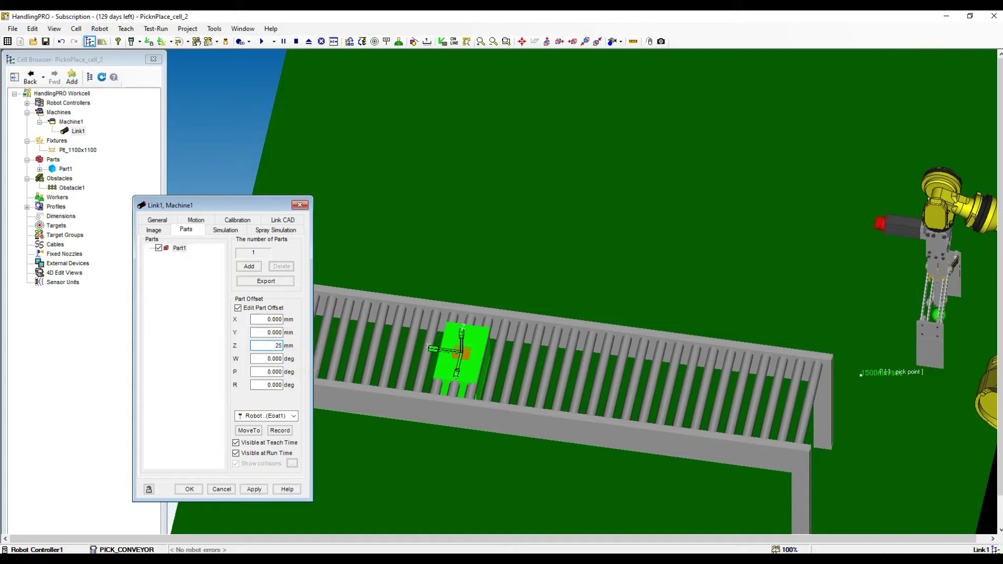
{"action": "key", "text": "Return"}
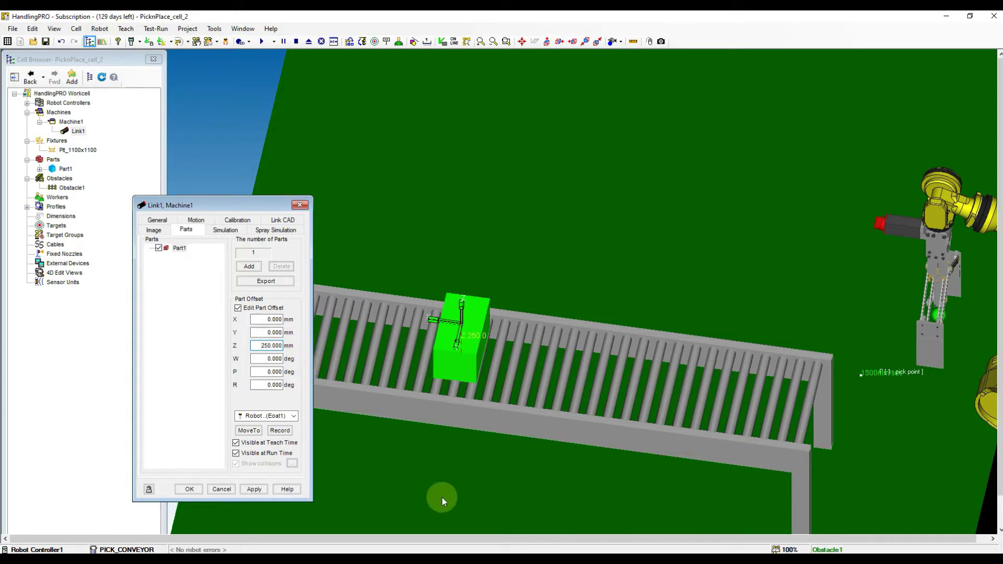
{"action": "left_click", "coordinate": [256, 489]}
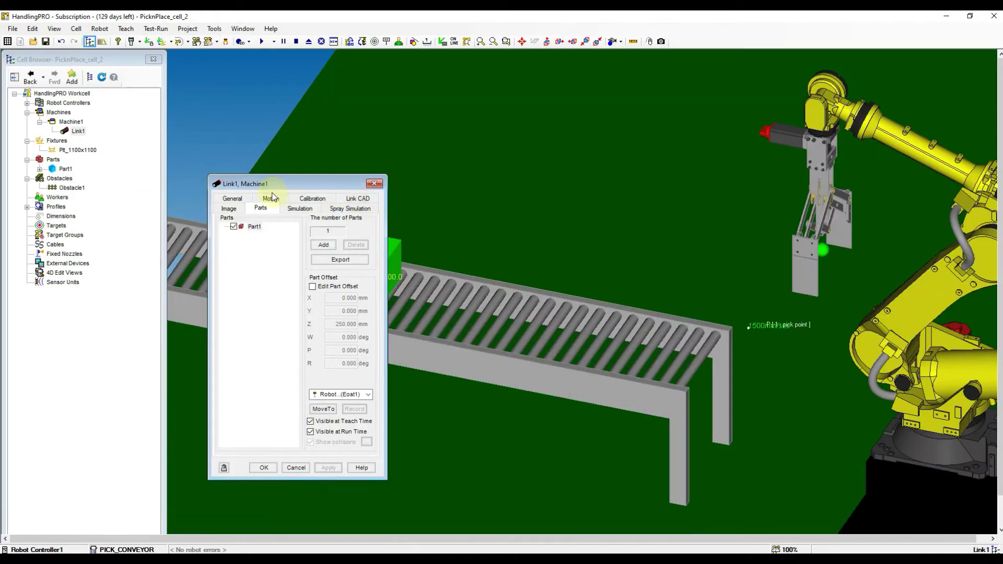
{"action": "left_click", "coordinate": [272, 199]}
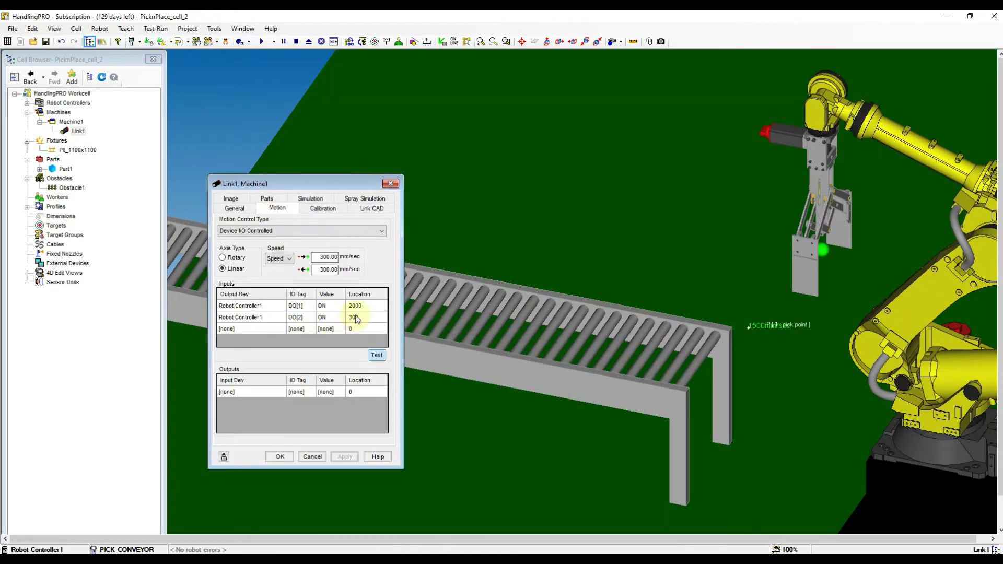
- Add a Robot Controller1 output sending DI[1] ON at location 2000
{"action": "left_click", "coordinate": [261, 392]}
{"action": "left_click", "coordinate": [282, 392]}
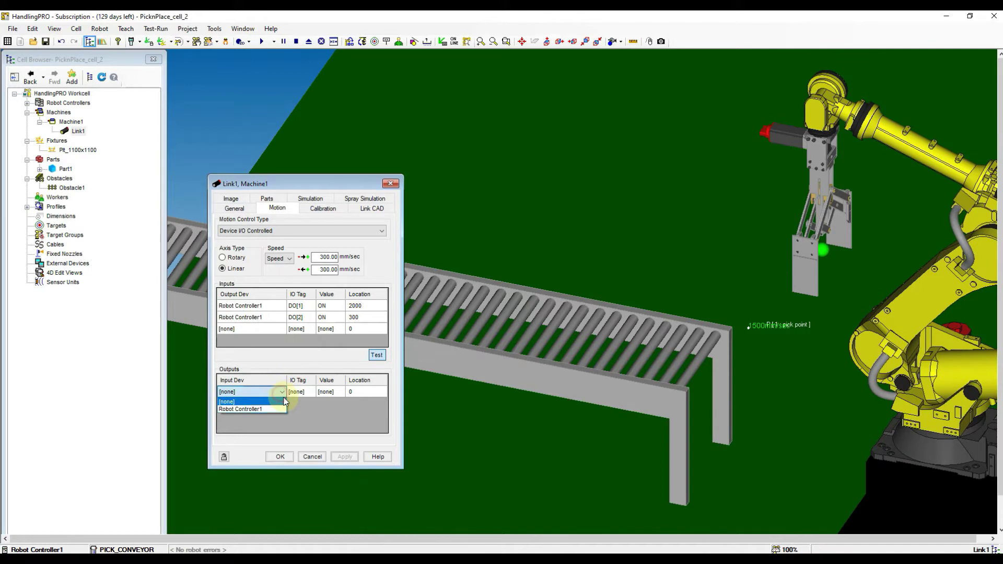
{"action": "left_click", "coordinate": [245, 408]}
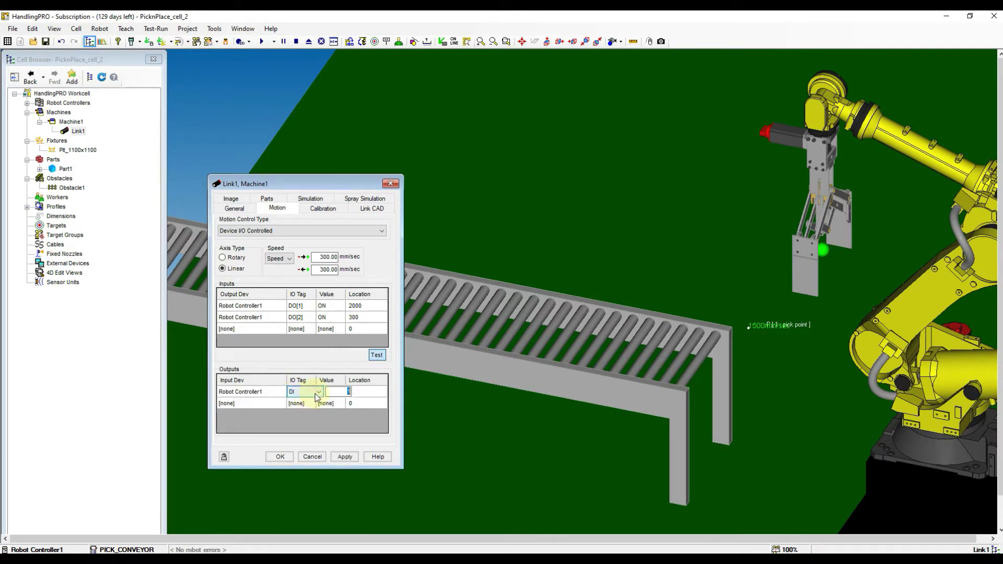
{"action": "left_click", "coordinate": [365, 392]}
{"action": "type", "text": "20"}
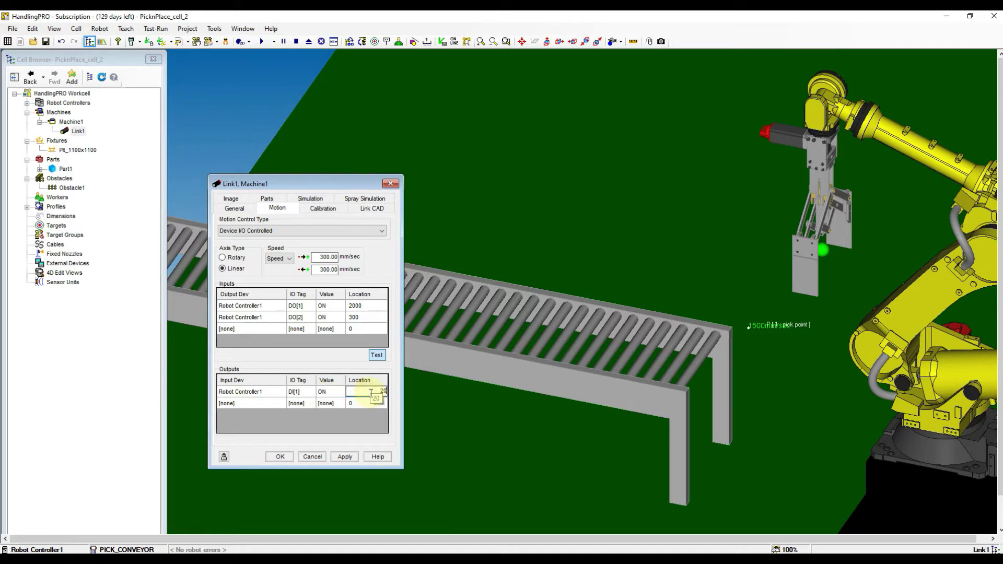
{"action": "type", "text": "00"}
- Add a second output sending DI[2] ON at location 300 and apply
{"action": "left_click", "coordinate": [263, 403]}
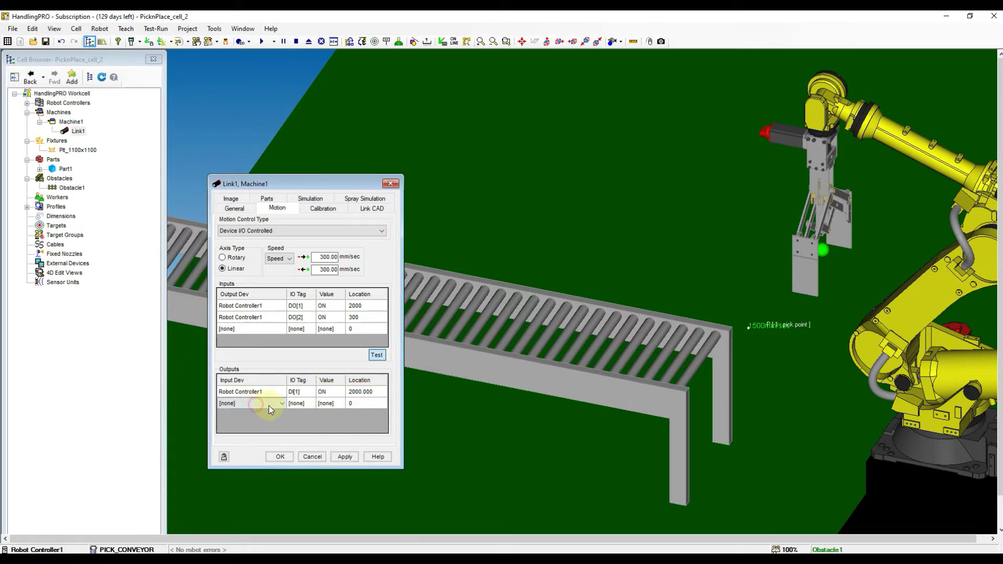
{"action": "left_click", "coordinate": [246, 421]}
{"action": "left_click", "coordinate": [345, 404]}
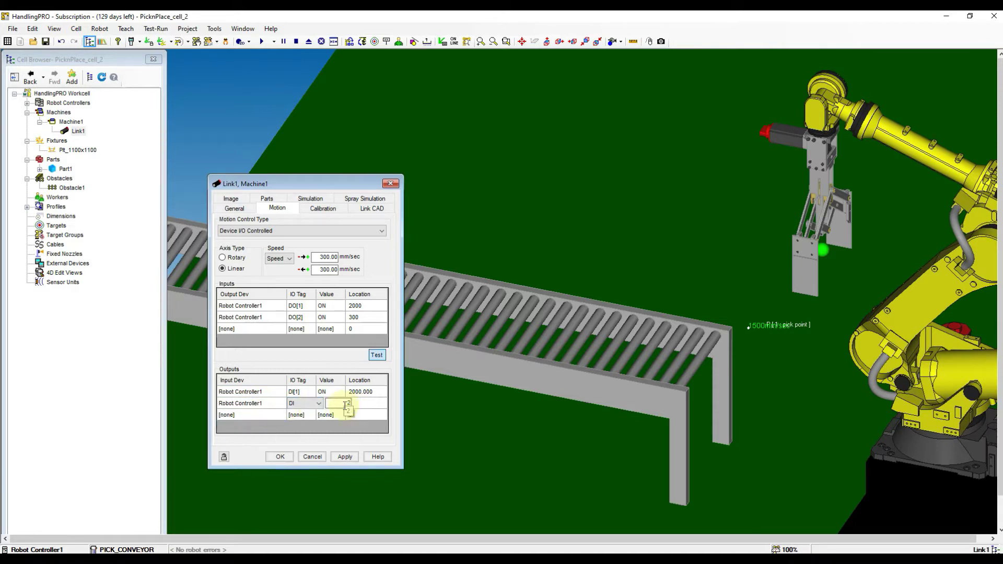
{"action": "key", "text": "Return"}
{"action": "left_click", "coordinate": [357, 403]}
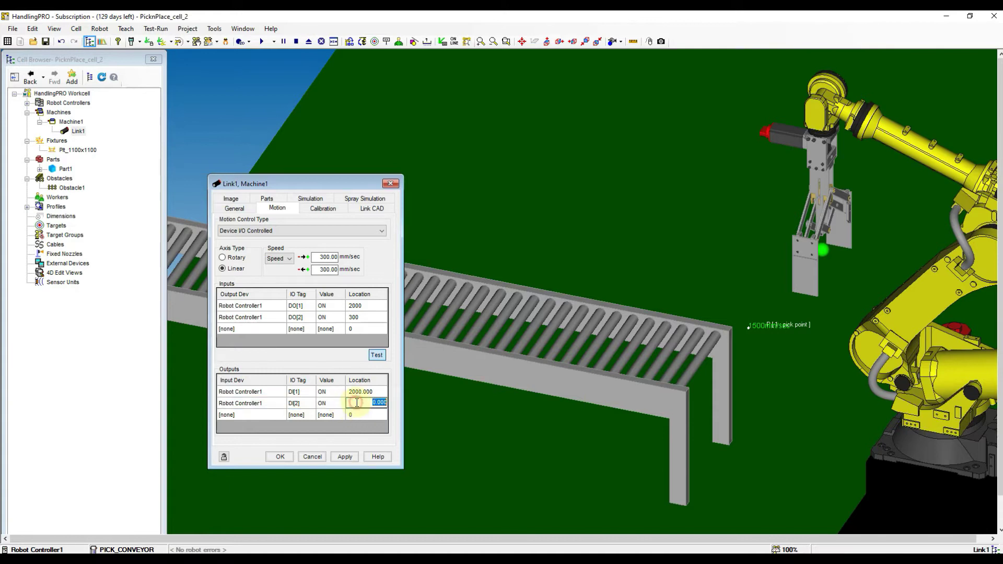
{"action": "type", "text": "300"}
{"action": "key", "text": "Return"}
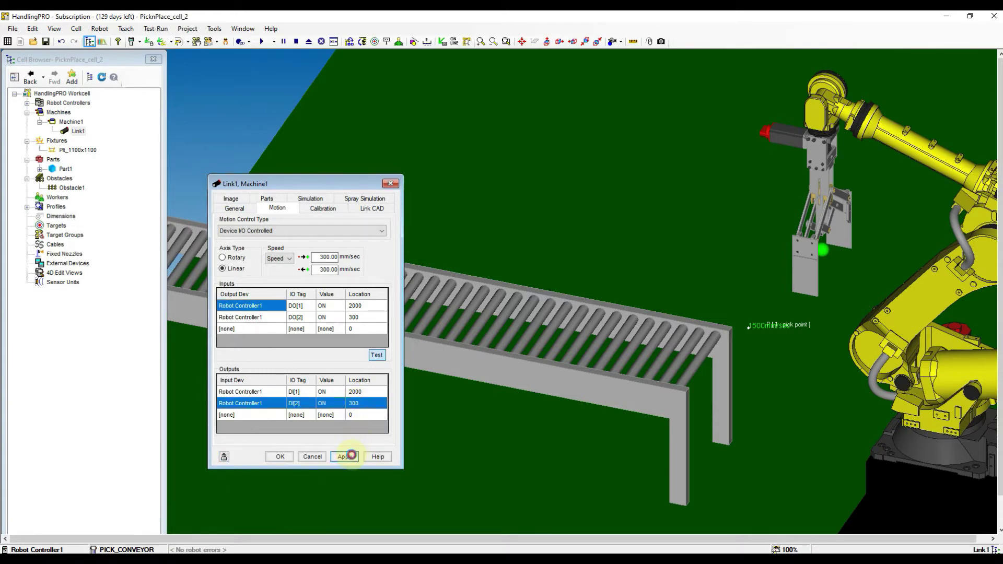
{"action": "left_click", "coordinate": [345, 456]}
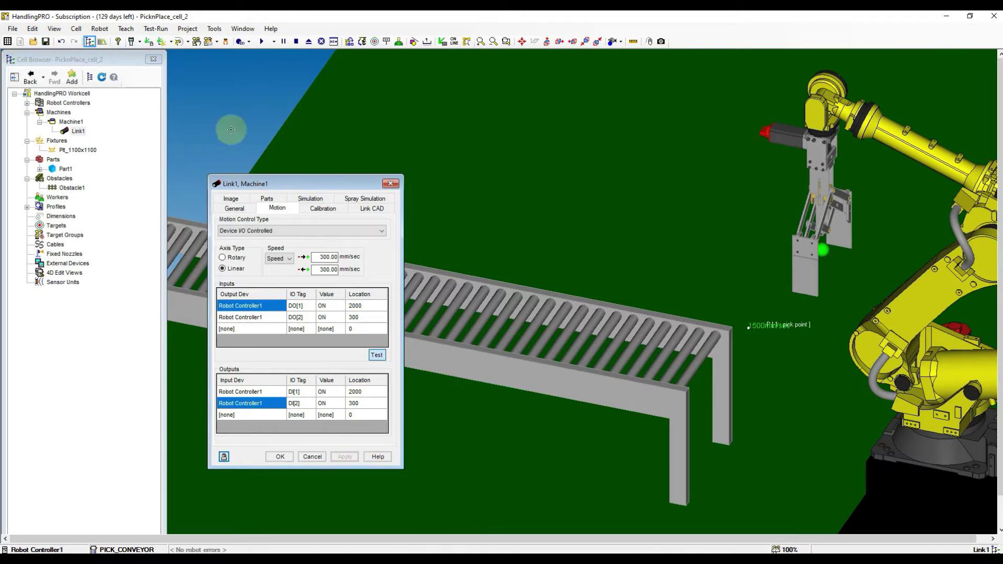
- Open the I/O Panel Utility and set it to monitor DI 1–2 and DO 1–2
{"action": "left_click", "coordinate": [216, 28]}
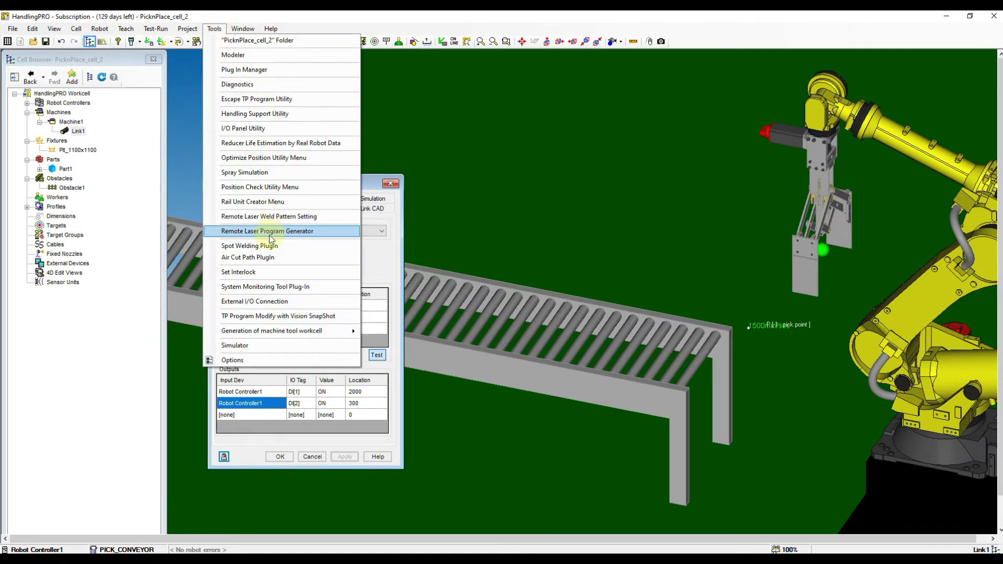
{"action": "left_click", "coordinate": [248, 132]}
{"action": "left_click", "coordinate": [29, 49]}
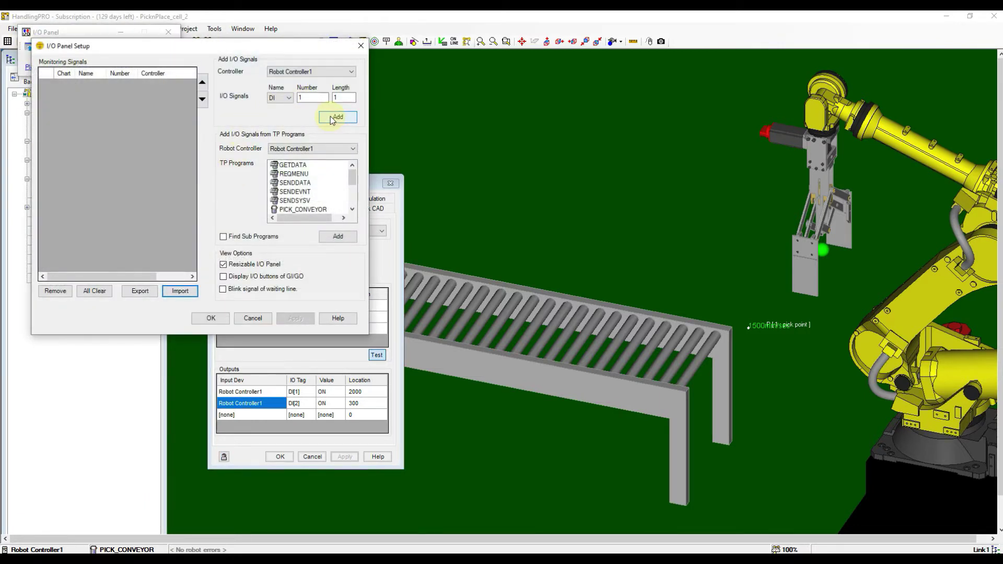
{"action": "left_click", "coordinate": [341, 99]}
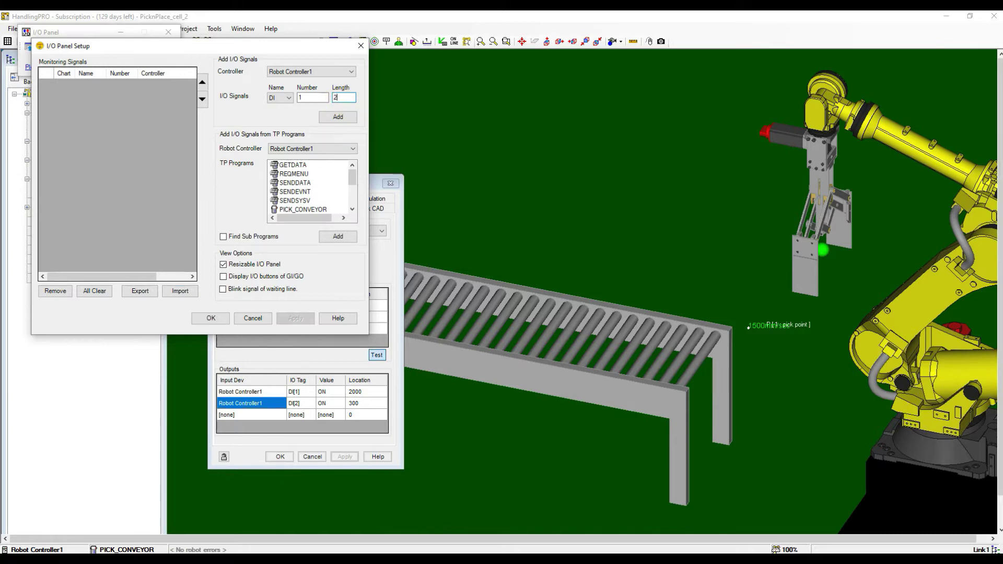
{"action": "left_click", "coordinate": [338, 117]}
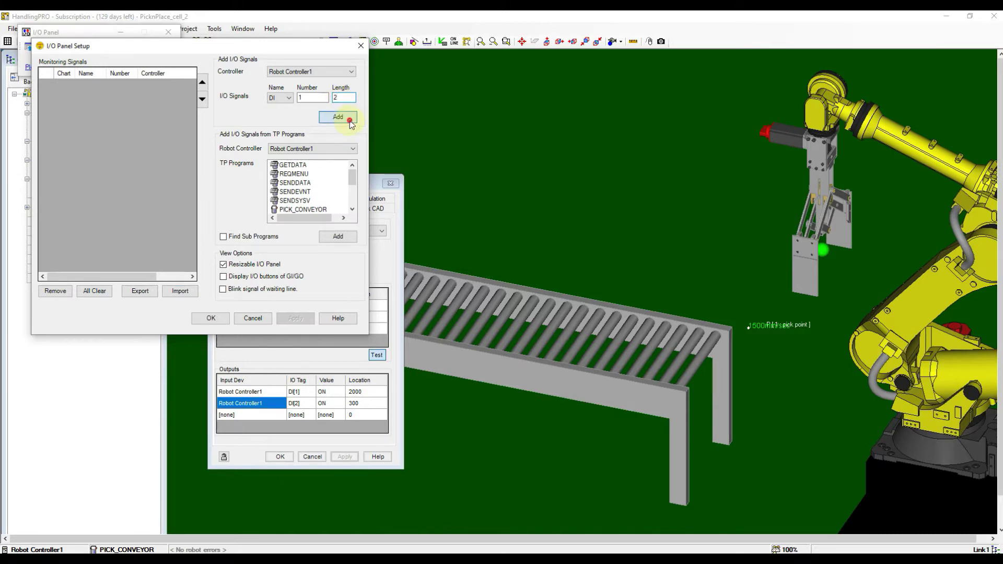
{"action": "left_click", "coordinate": [280, 99]}
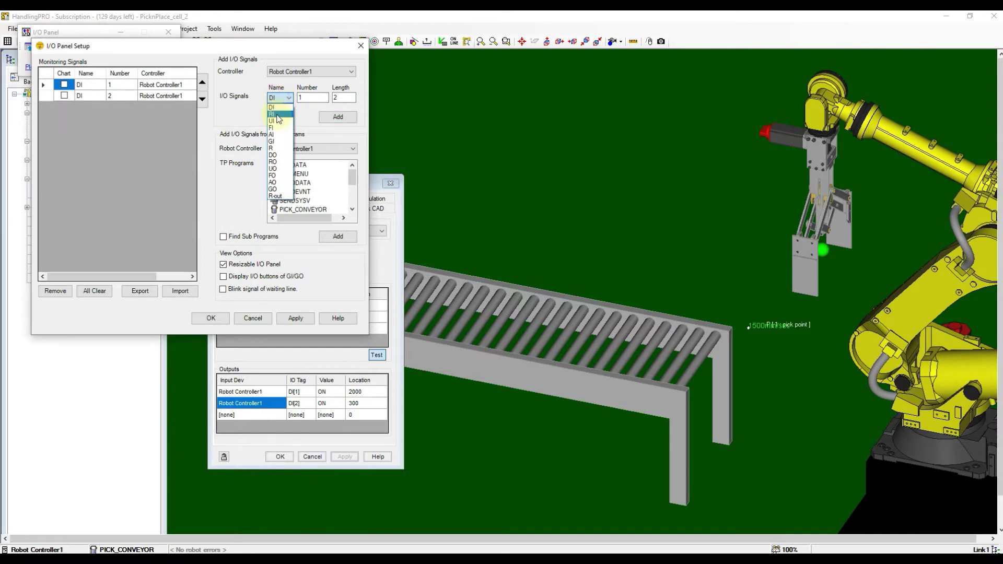
{"action": "left_click", "coordinate": [277, 156]}
{"action": "left_click", "coordinate": [338, 117]}
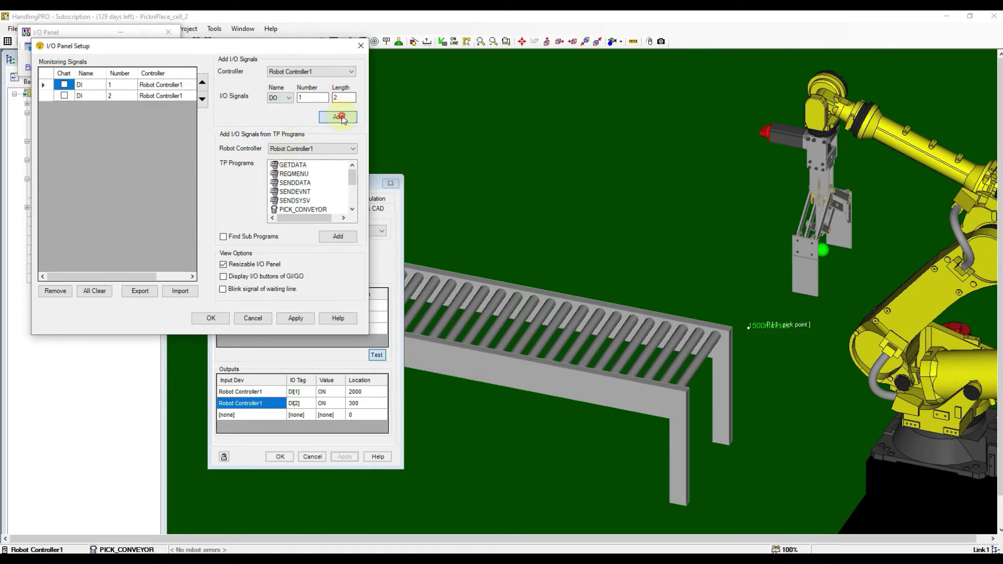
{"action": "left_click", "coordinate": [295, 318]}
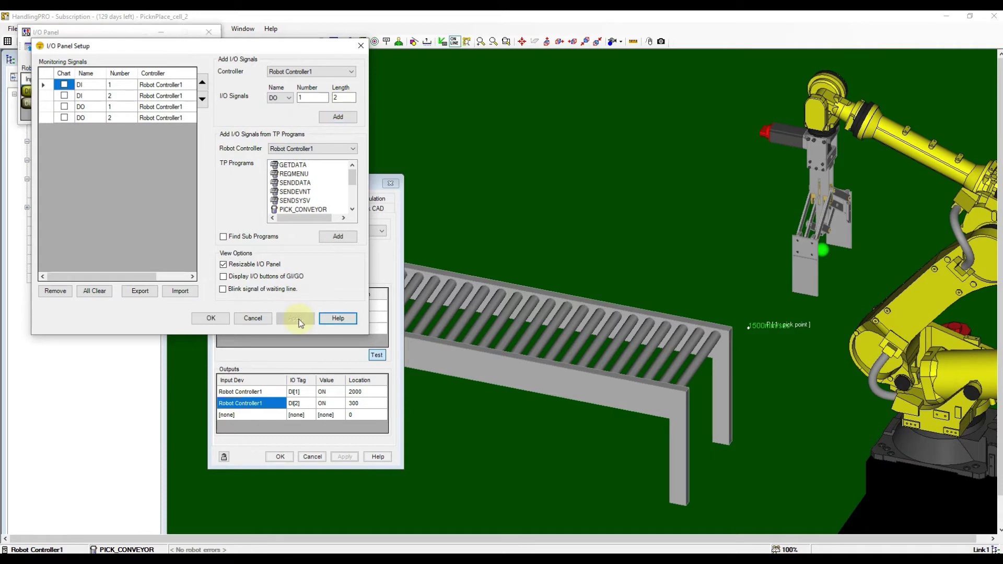
{"action": "left_click", "coordinate": [211, 318]}
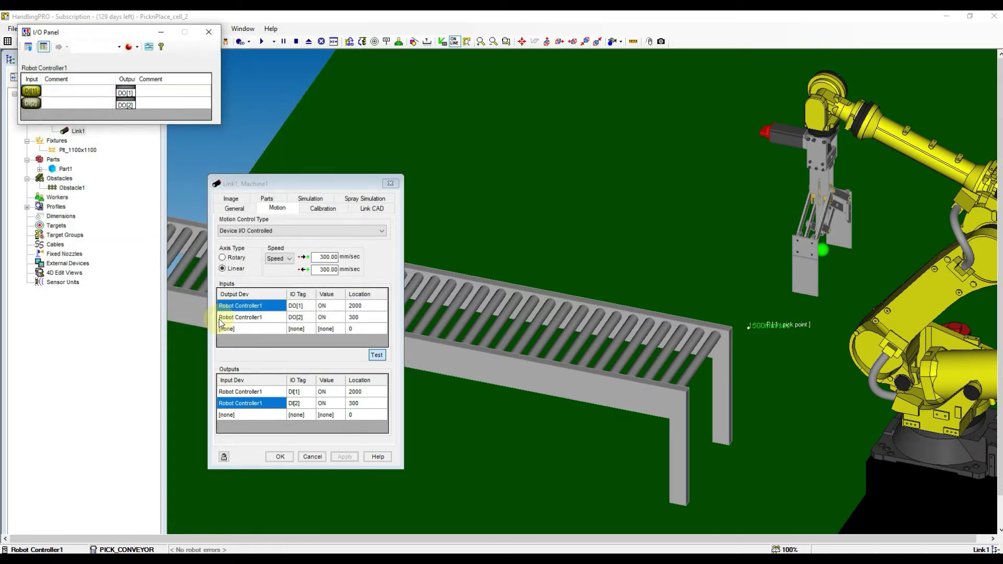
- Test the conveyor by switching DO[2] on to spawn a part and DO[1] on to run it, then off
{"action": "left_click", "coordinate": [126, 93]}
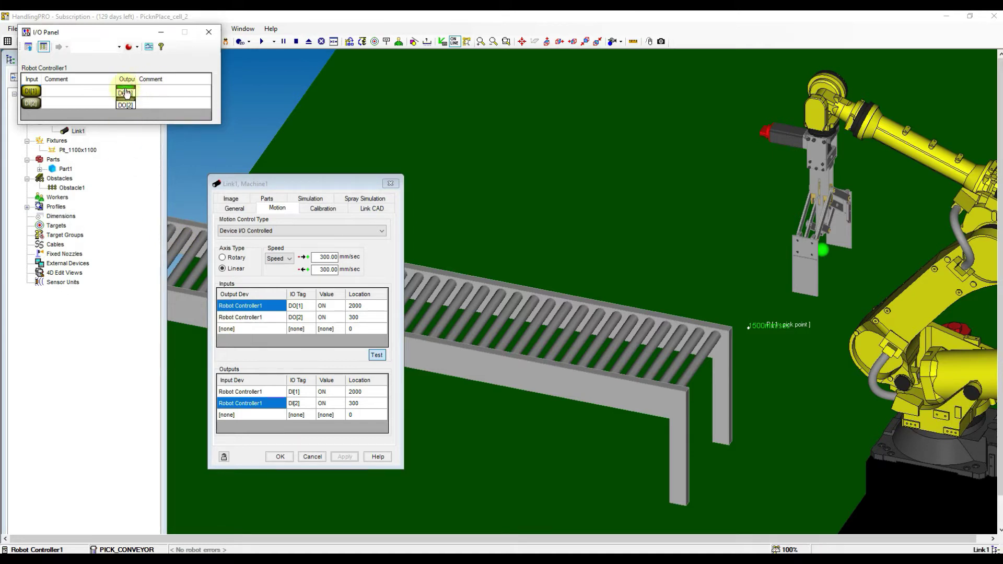
{"action": "left_click", "coordinate": [128, 106]}
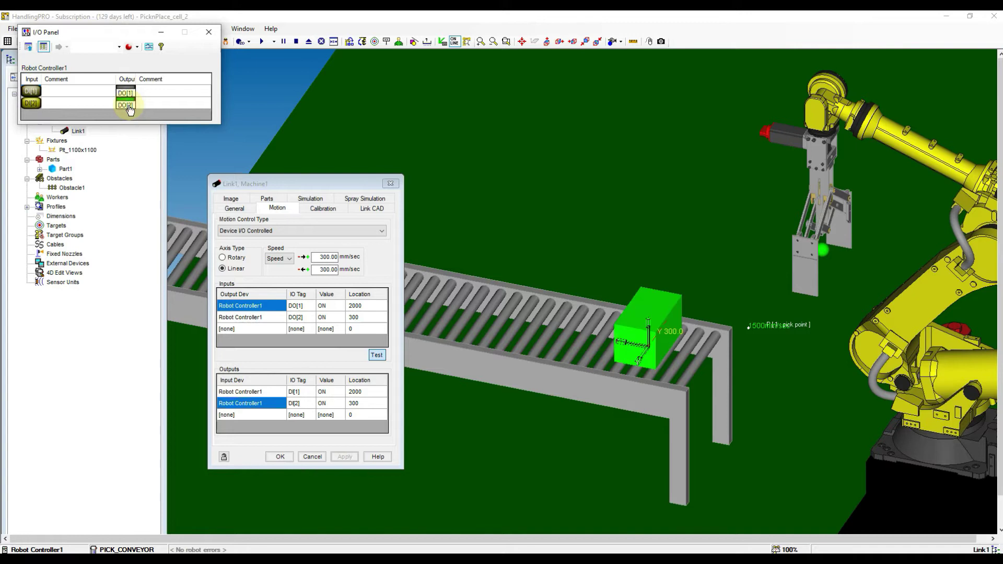
{"action": "left_click", "coordinate": [128, 106]}
{"action": "left_click", "coordinate": [128, 93]}
{"action": "left_click", "coordinate": [128, 93]}
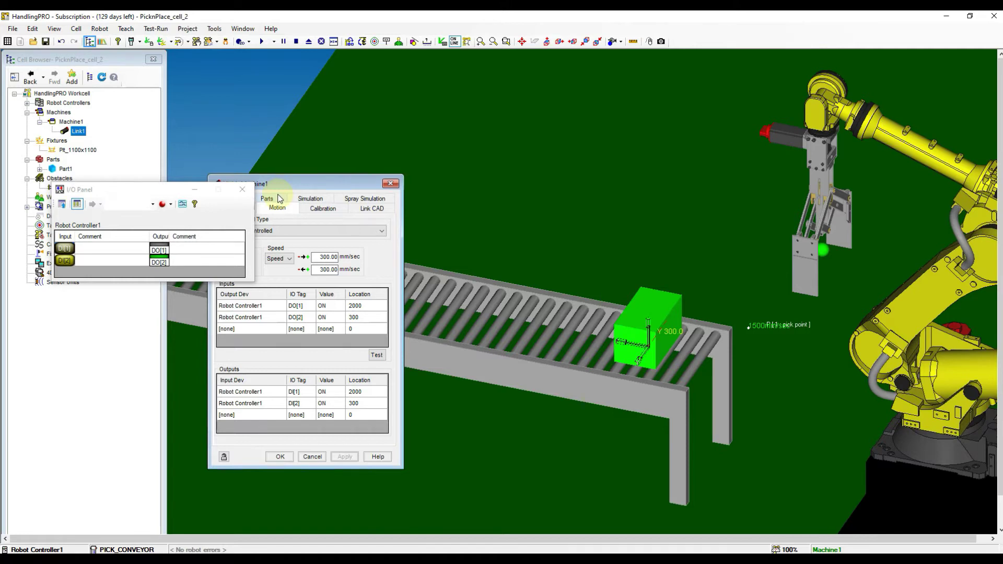
- From the conveyor's part settings, move the robot gripper onto the part
{"action": "left_click", "coordinate": [279, 198]}
{"action": "left_click_drag", "start_coordinate": [320, 181], "coordinate": [374, 188]}
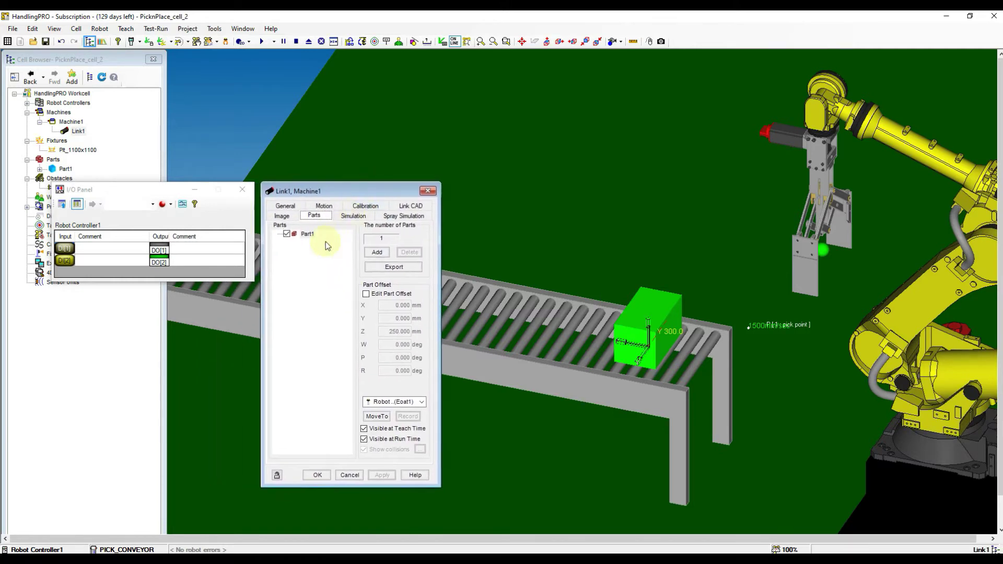
{"action": "left_click", "coordinate": [377, 416]}
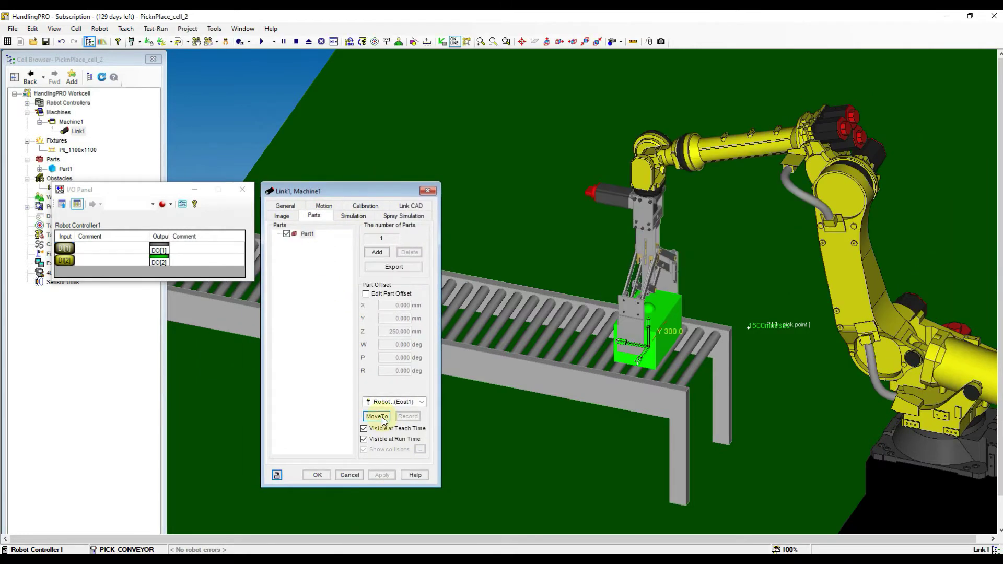
{"action": "right_click_drag", "start_coordinate": [649, 398], "coordinate": [581, 353]}
- Open the teach pendant, clear the fault with RESET, and edit PICK_CONVEYOR
{"action": "left_click", "coordinate": [132, 41]}
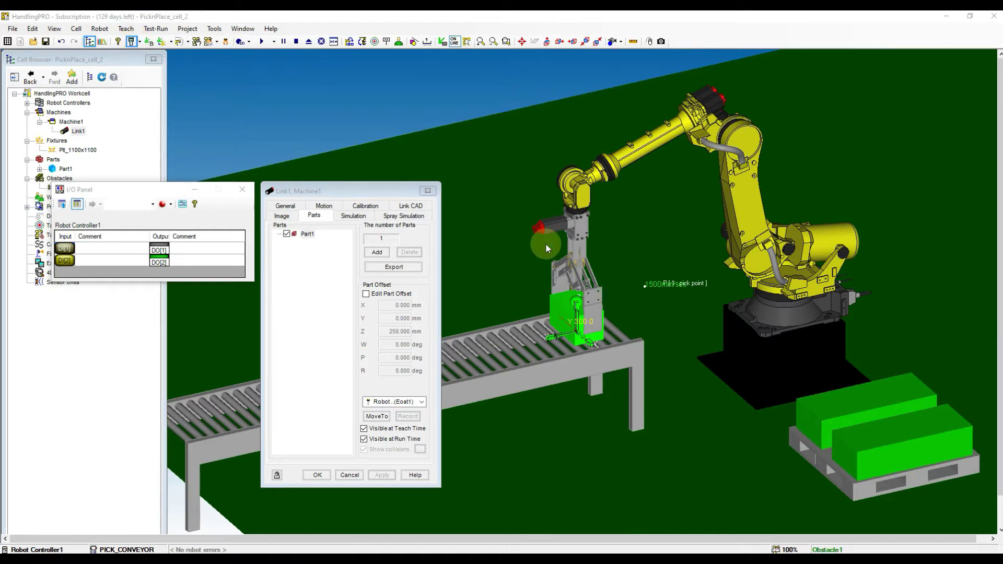
{"action": "left_click_drag", "start_coordinate": [233, 208], "coordinate": [756, 76]}
{"action": "left_click", "coordinate": [646, 408]}
{"action": "left_click", "coordinate": [711, 360]}
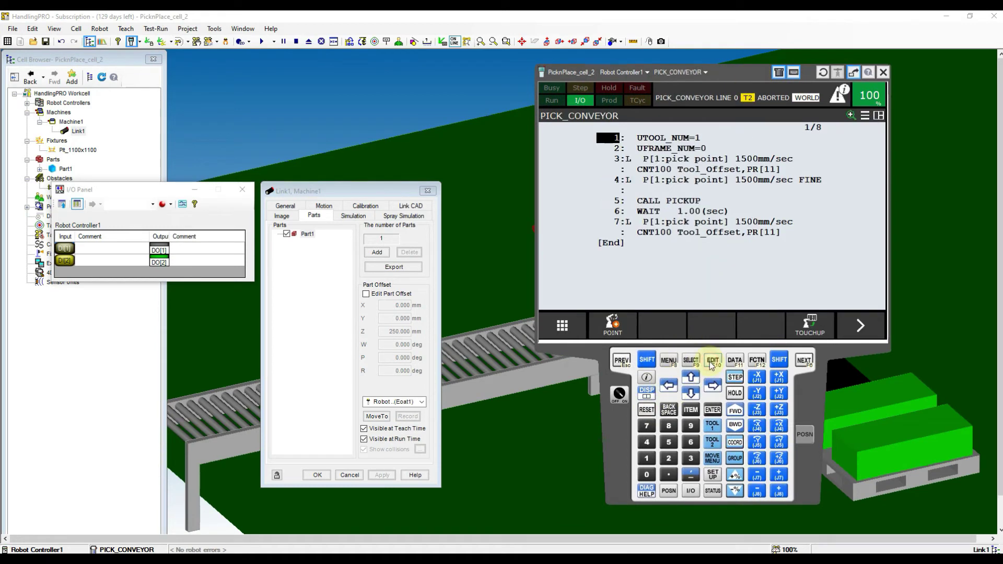
- Touch up line 4 as pick point P[1] in user frame 1, then open the pickup program
{"action": "left_click", "coordinate": [618, 180]}
{"action": "left_click", "coordinate": [647, 359]}
{"action": "left_click", "coordinate": [823, 329]}
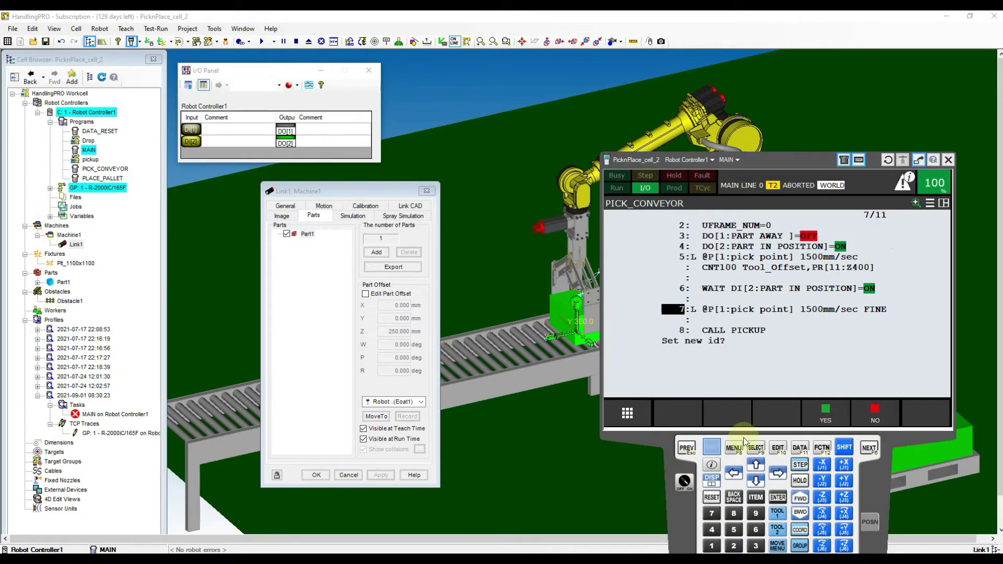
{"action": "left_click", "coordinate": [877, 412]}
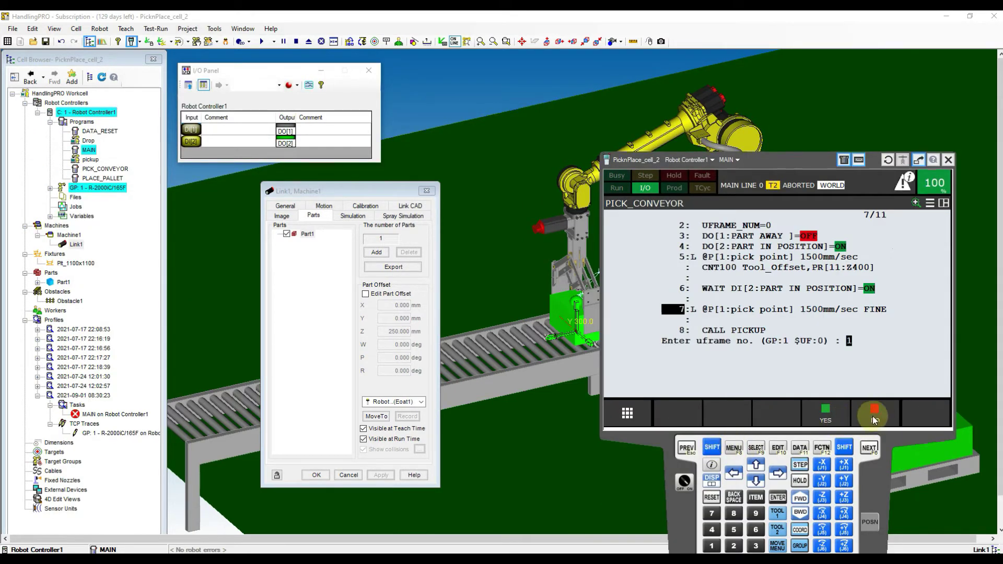
{"action": "left_click", "coordinate": [777, 497]}
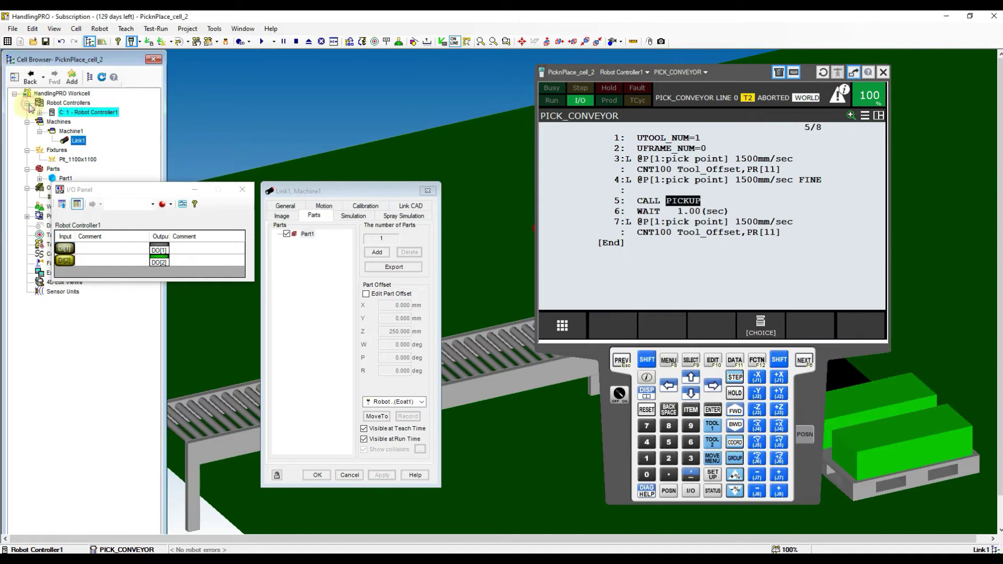
{"action": "left_click", "coordinate": [26, 103]}
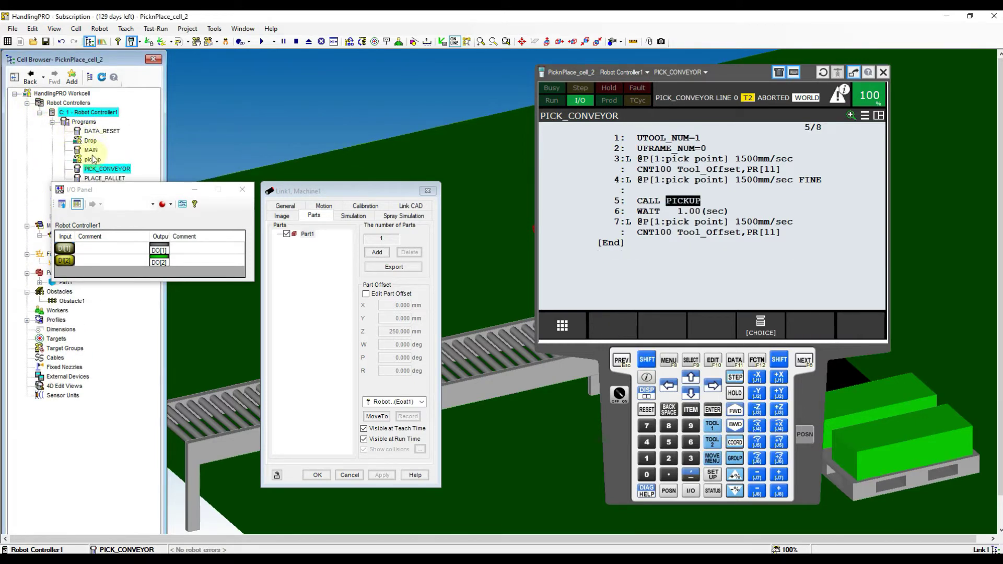
{"action": "double_click", "coordinate": [92, 160]}
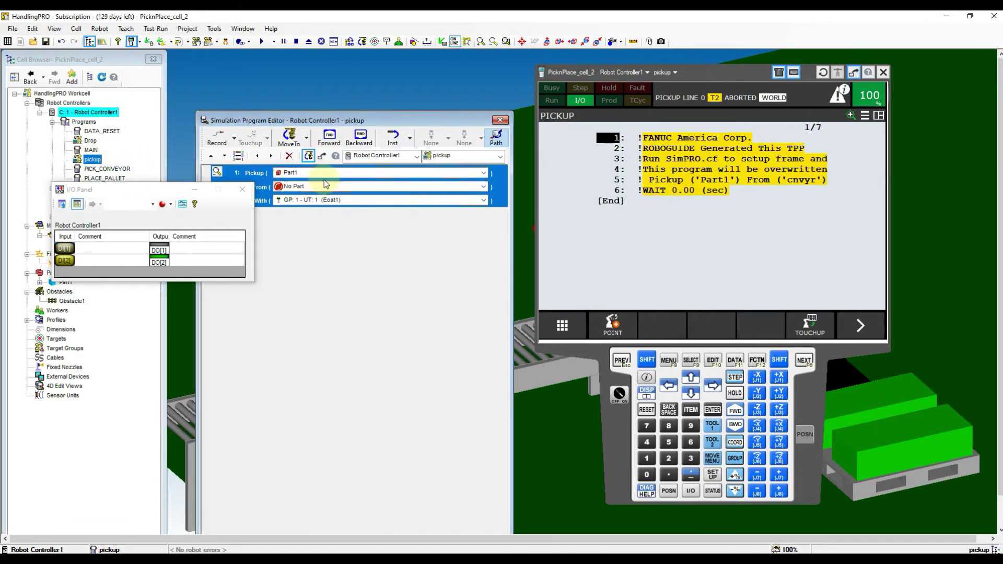
- Set the pickup instruction's source to Part1 on Machine1:Link1 and close the editor
{"action": "left_click", "coordinate": [330, 189]}
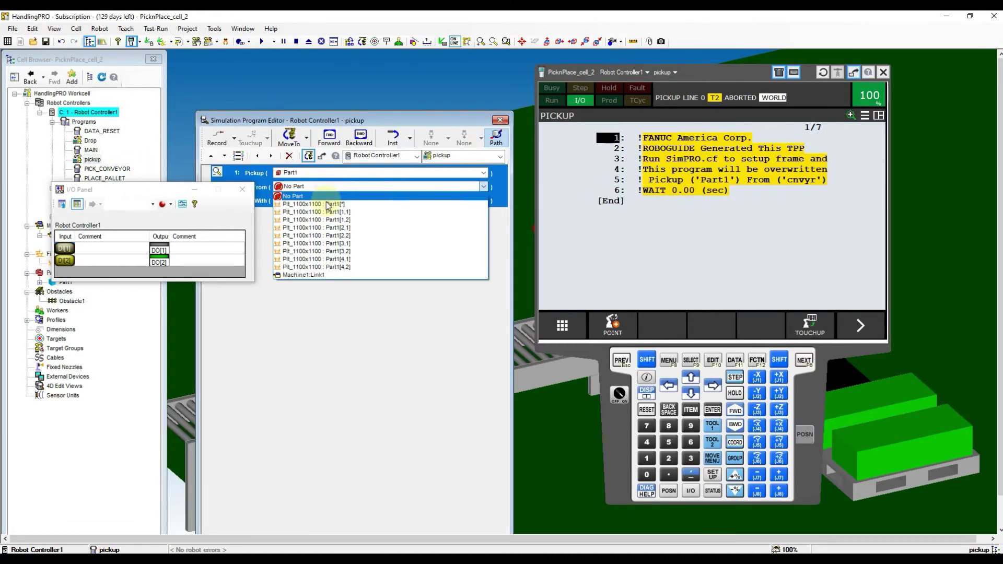
{"action": "left_click", "coordinate": [318, 275]}
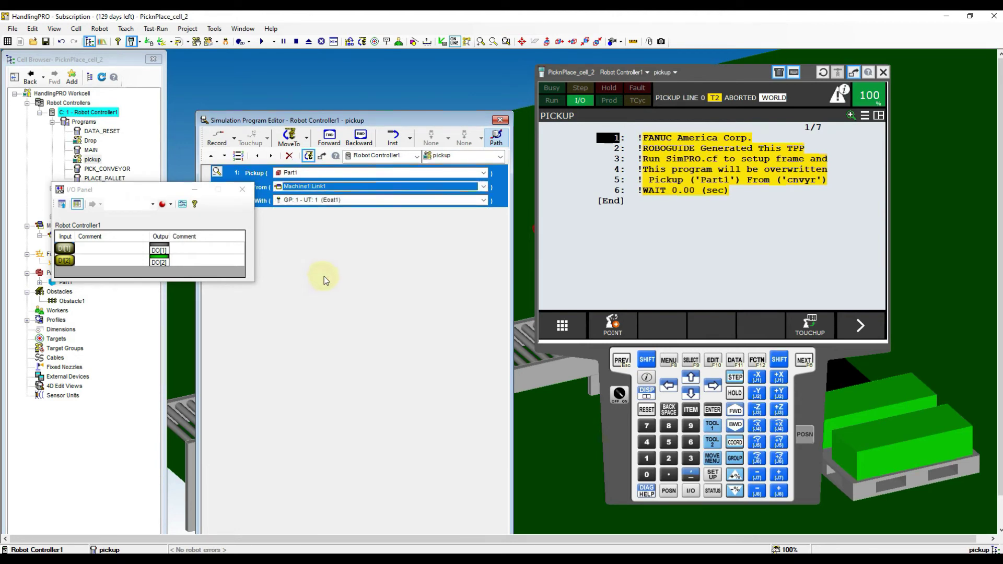
{"action": "left_click", "coordinate": [499, 120]}
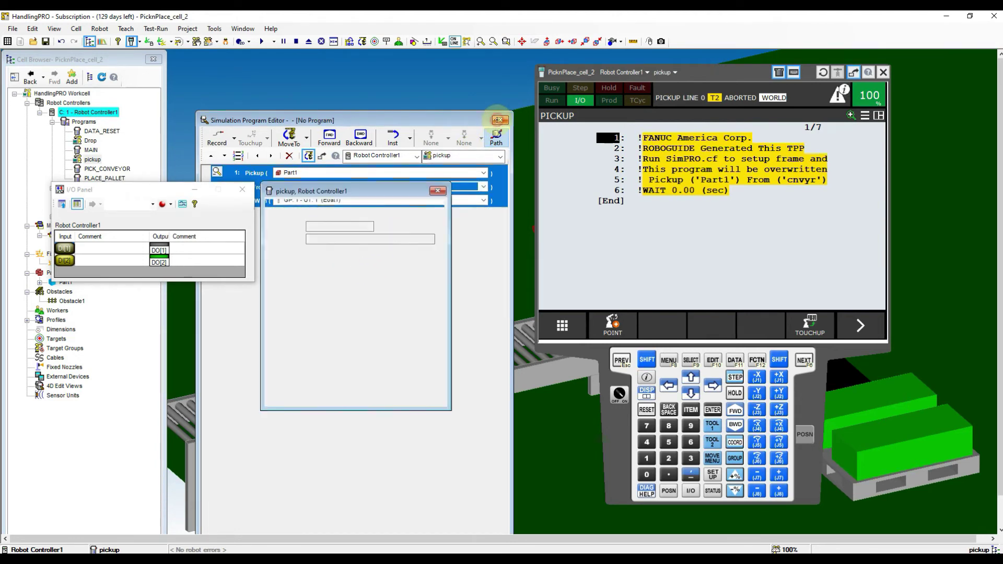
- Back in PICK_CONVEYOR, insert two blank lines at line 4
{"action": "left_click", "coordinate": [332, 398]}
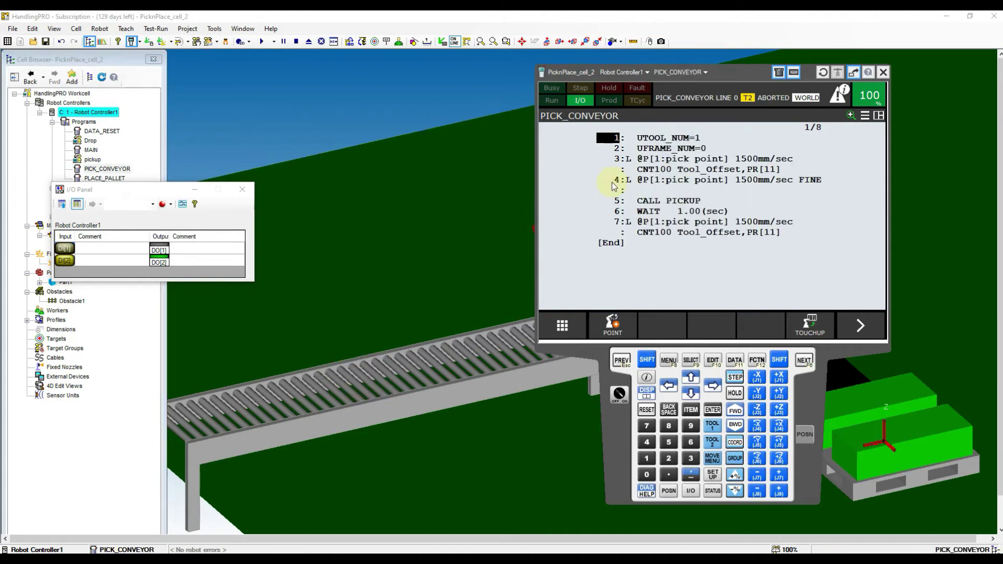
{"action": "left_click", "coordinate": [615, 180]}
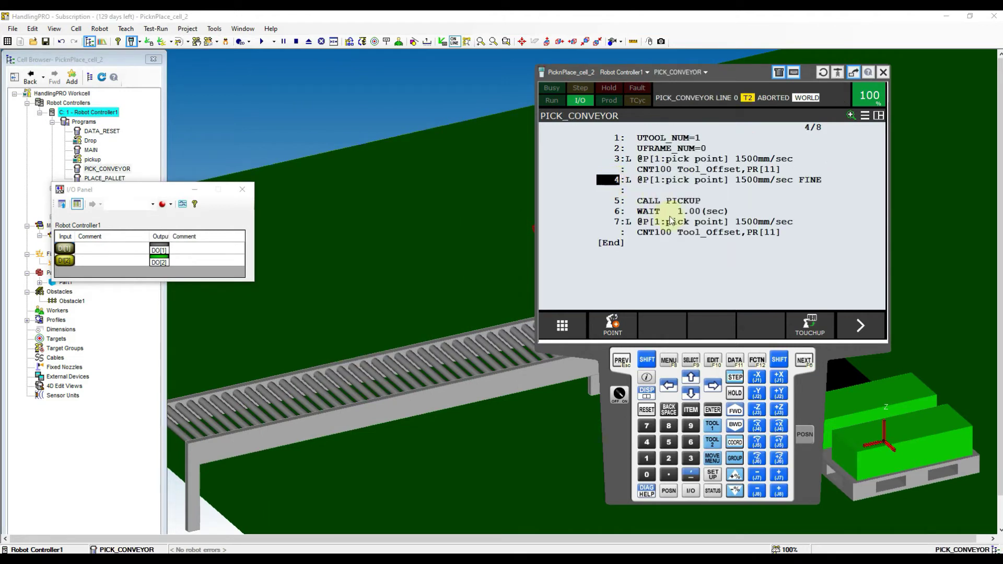
{"action": "left_click", "coordinate": [860, 325]}
{"action": "left_click", "coordinate": [810, 325]}
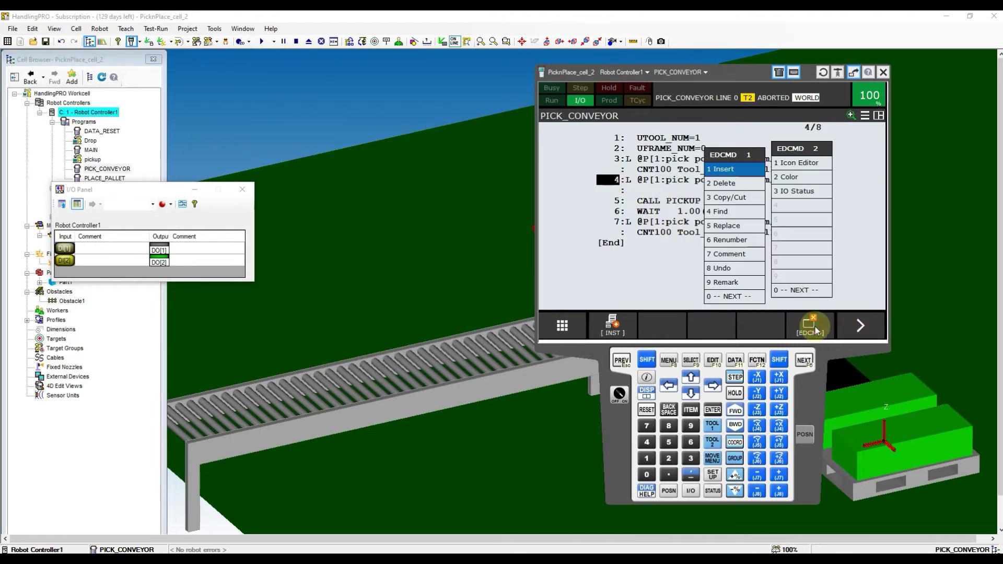
{"action": "left_click", "coordinate": [713, 411]}
{"action": "left_click", "coordinate": [668, 458]}
{"action": "left_click", "coordinate": [715, 410]}
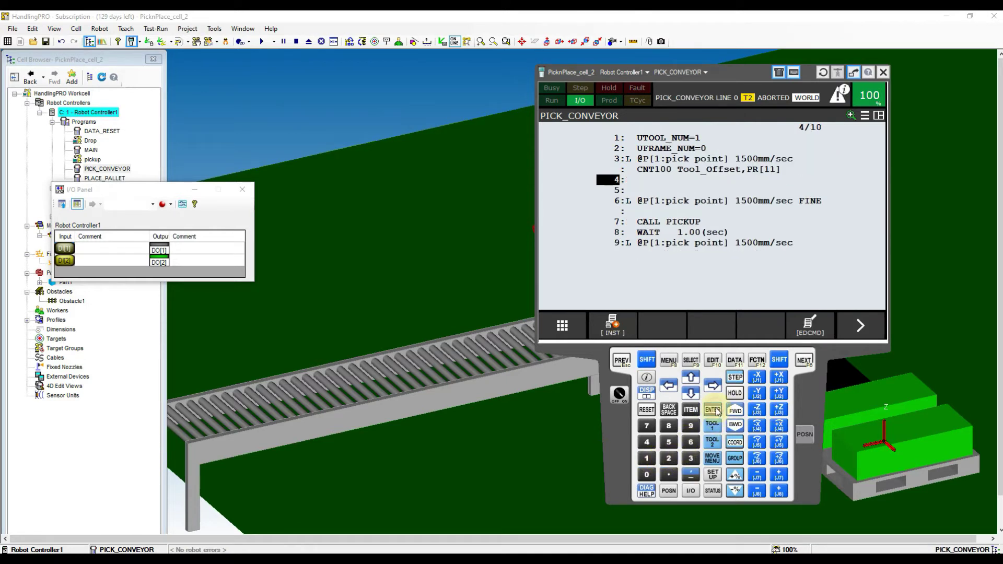
- Add WAIT DI[2]=ON on the new line 5, then return to line 4
{"action": "left_click", "coordinate": [618, 190]}
{"action": "left_click", "coordinate": [609, 327]}
{"action": "left_click", "coordinate": [562, 208]}
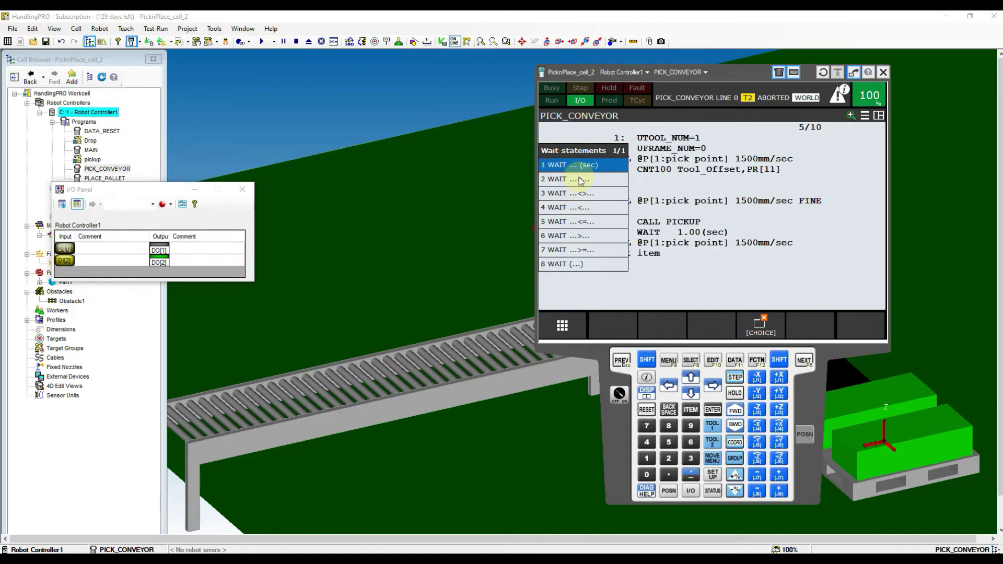
{"action": "left_click", "coordinate": [595, 180]}
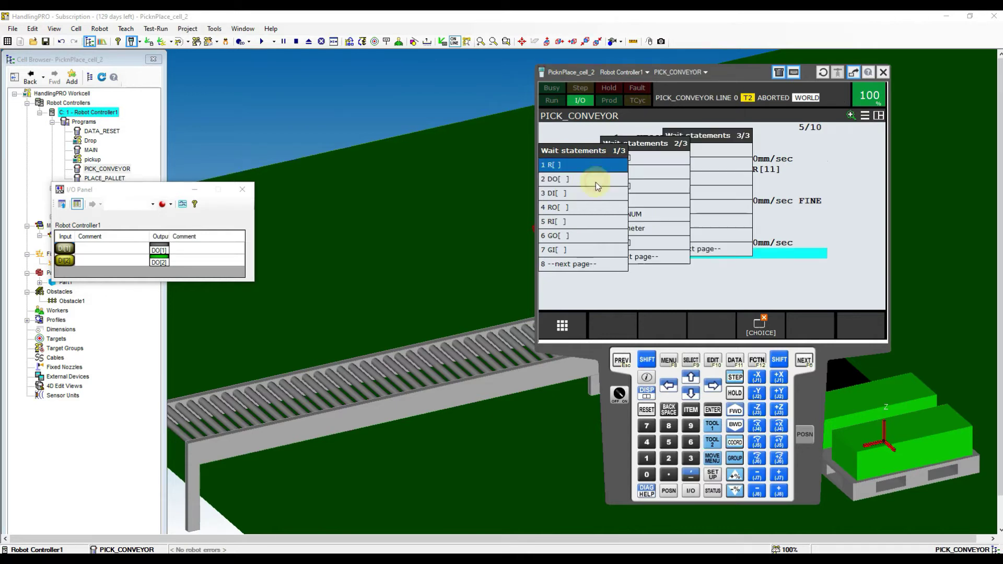
{"action": "left_click", "coordinate": [563, 194]}
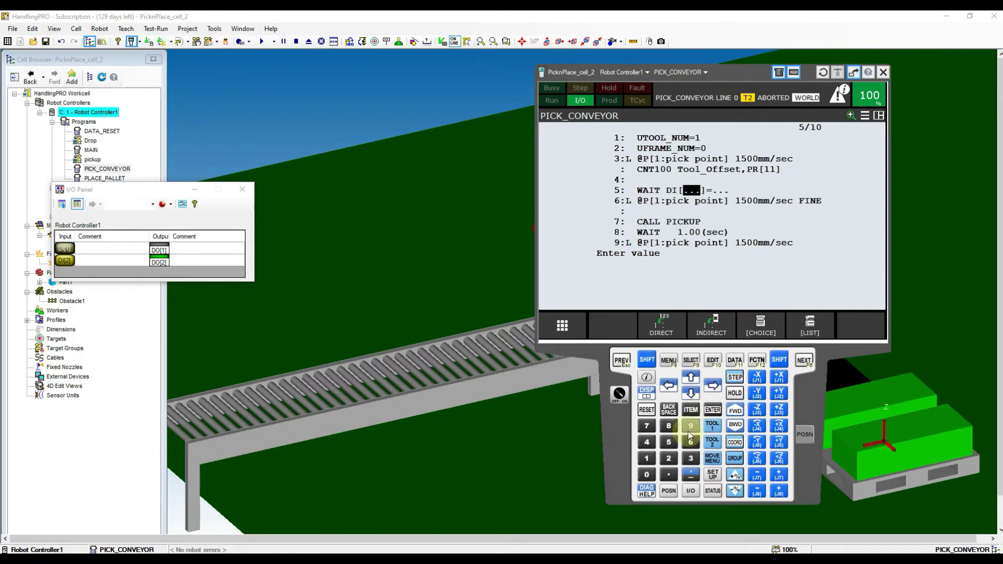
{"action": "left_click", "coordinate": [669, 458]}
{"action": "left_click", "coordinate": [713, 410]}
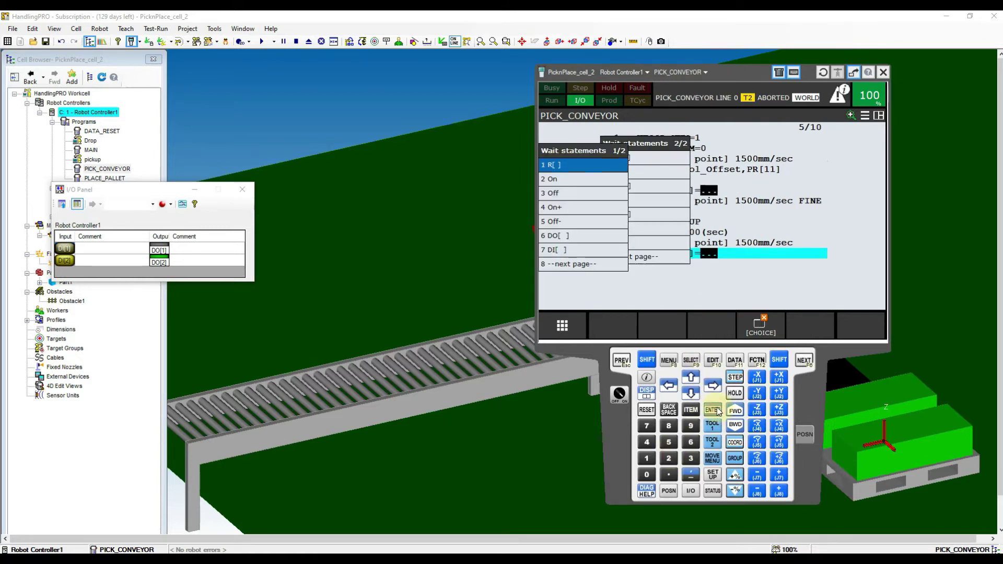
{"action": "left_click", "coordinate": [556, 180]}
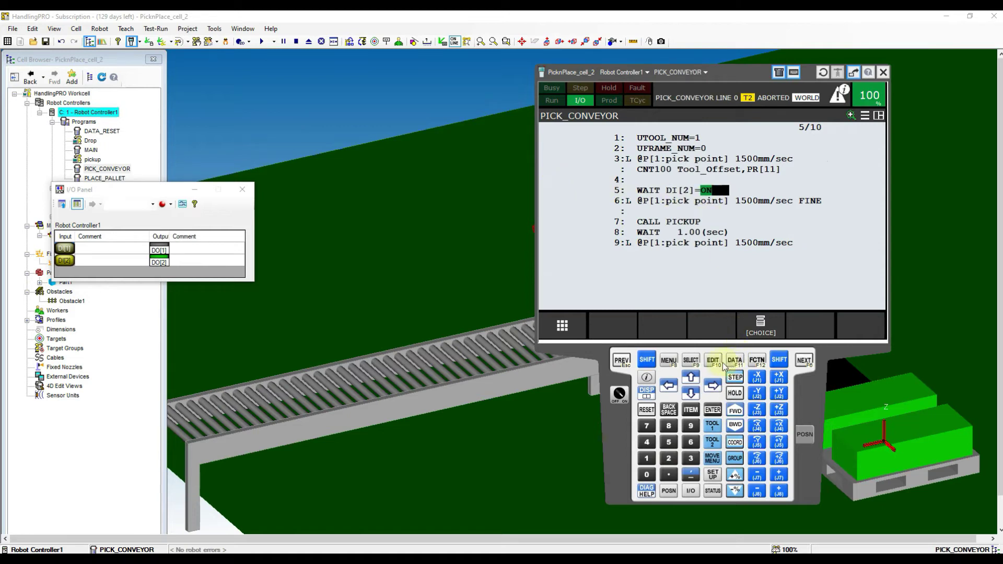
{"action": "left_click", "coordinate": [669, 388]}
{"action": "left_click", "coordinate": [669, 388]}
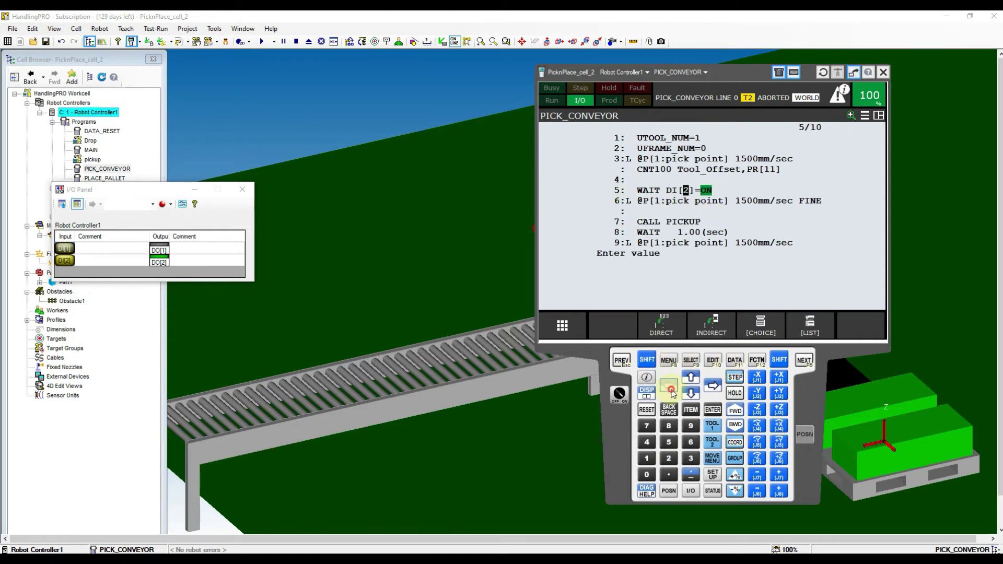
{"action": "left_click", "coordinate": [669, 388]}
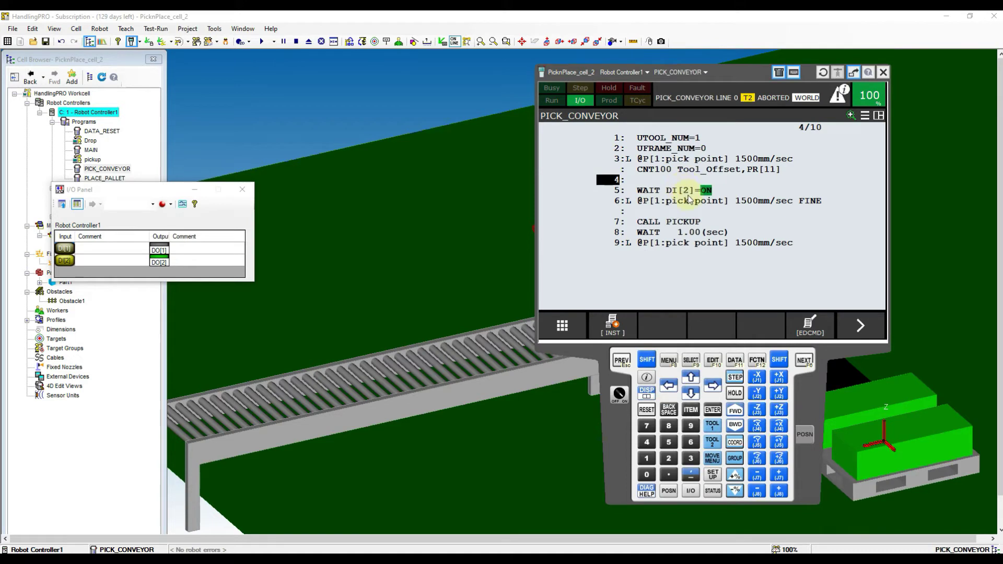
- Open the detail page for digital input 1 in the Digital In list
{"action": "left_click", "coordinate": [693, 491]}
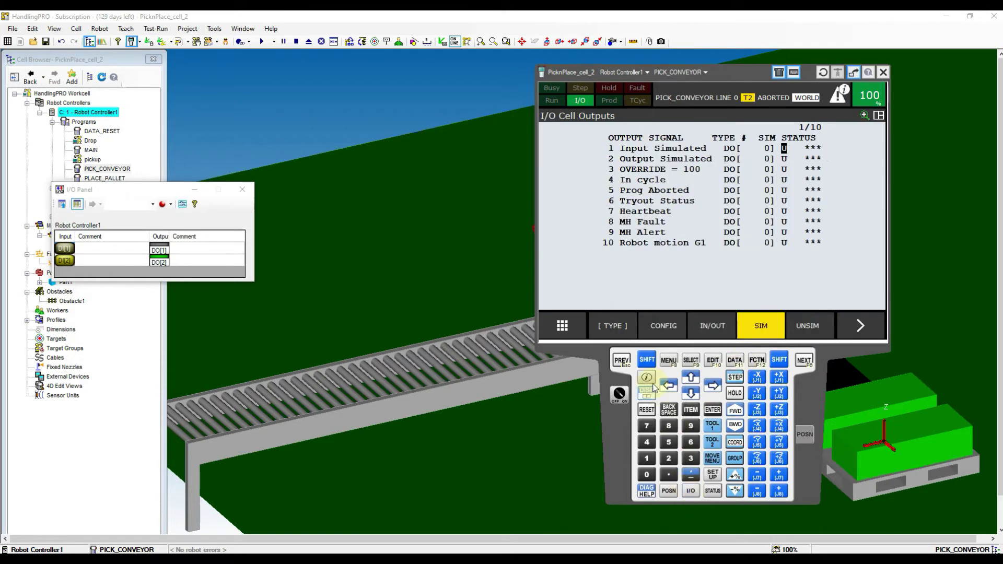
{"action": "left_click", "coordinate": [619, 330]}
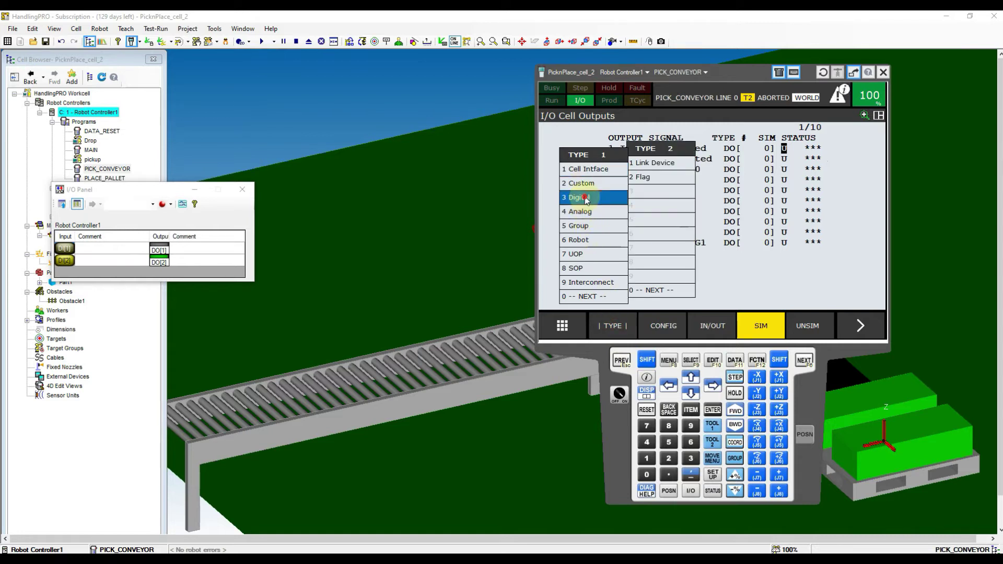
{"action": "left_click", "coordinate": [584, 199]}
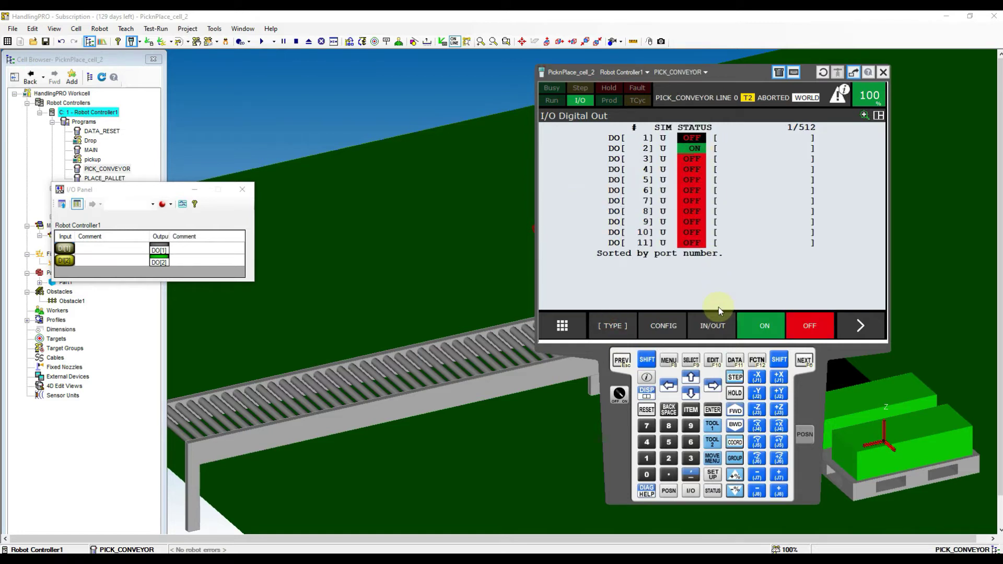
{"action": "left_click", "coordinate": [713, 324]}
{"action": "left_click", "coordinate": [850, 334]}
{"action": "left_click", "coordinate": [757, 328]}
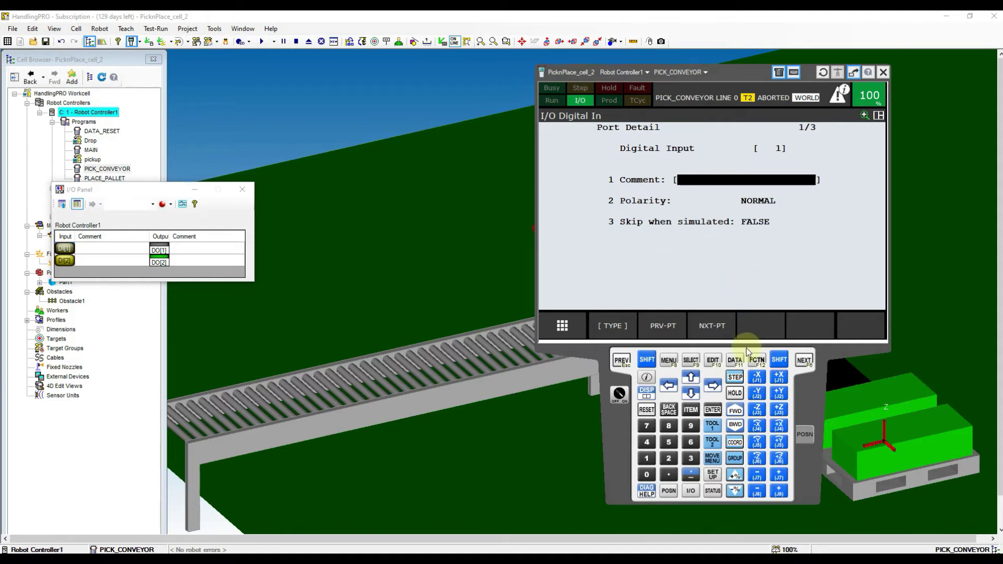
- Enter PART IN POSITION as the comment for digital input 1
{"action": "key", "text": "Return"}
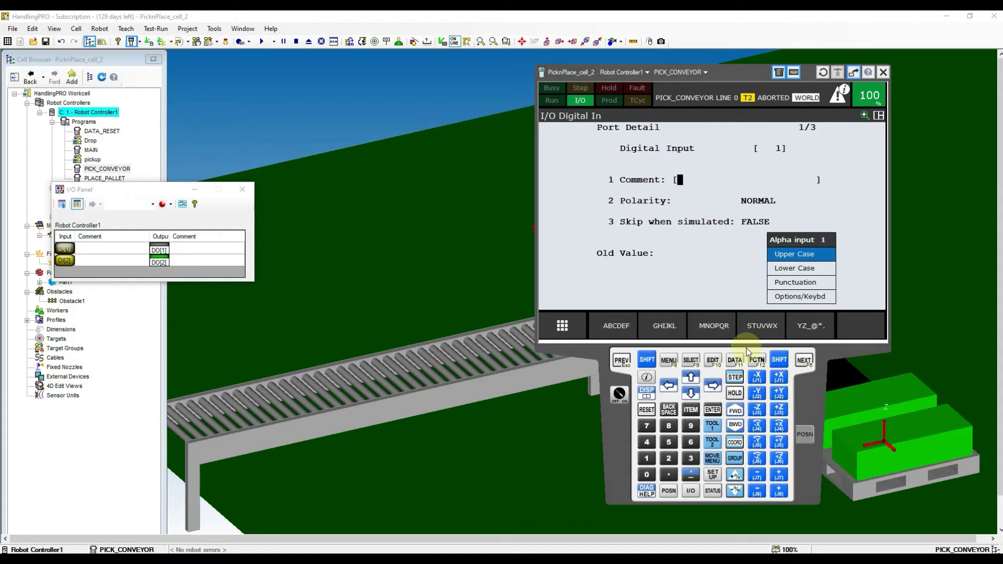
{"action": "key", "text": "Up"}
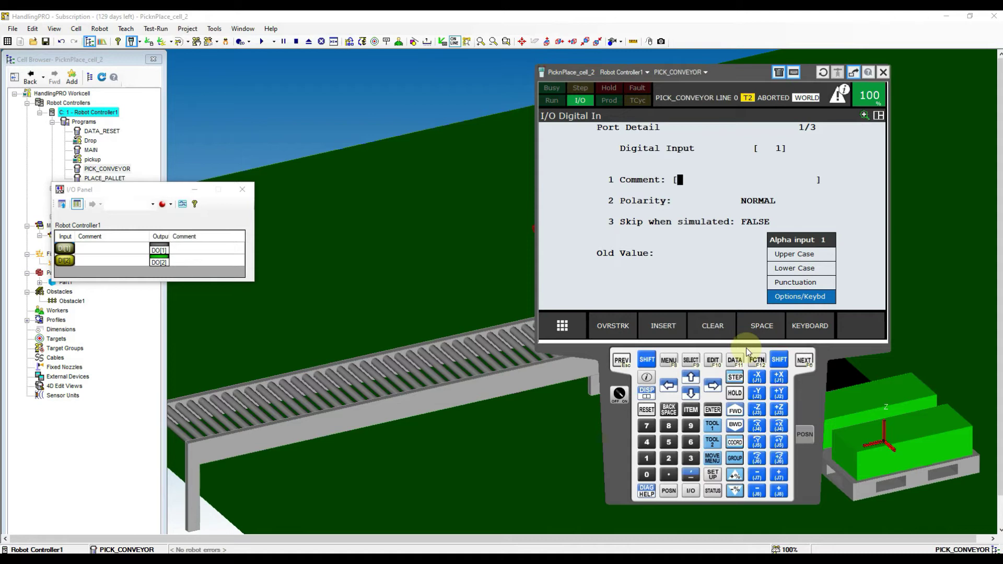
{"action": "left_click", "coordinate": [811, 322]}
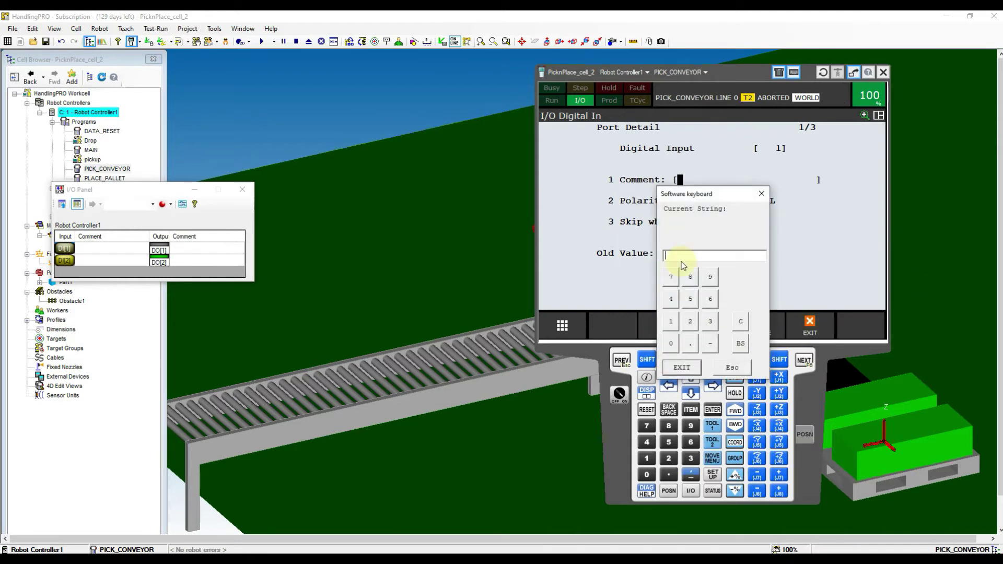
{"action": "type", "text": "PART IN POSITION"}
{"action": "key", "text": "Return"}
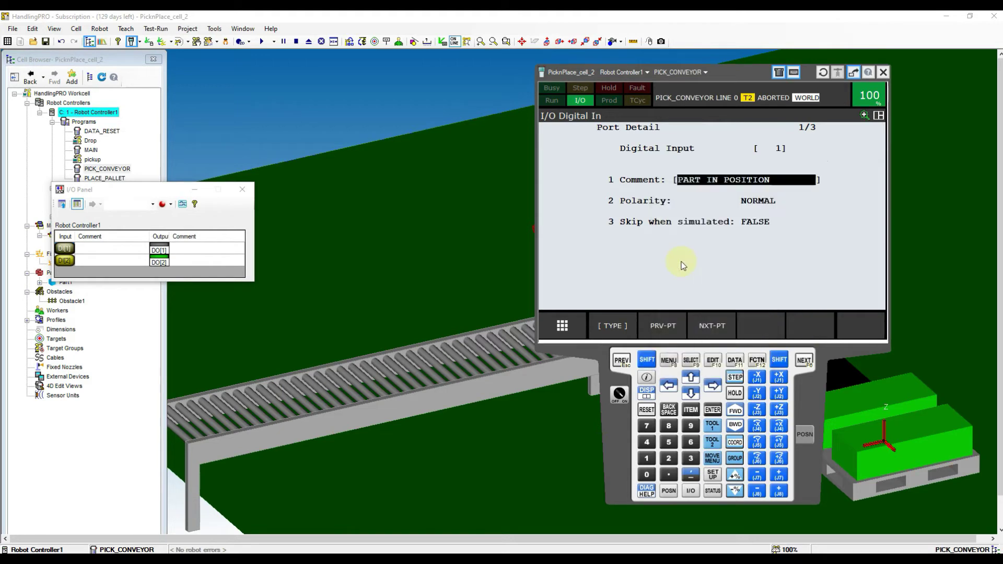
- Replace digital input 1's comment with PART AWAY
{"action": "left_click", "coordinate": [736, 183]}
{"action": "key", "text": "Return"}
{"action": "key", "text": "BackSpace"}
{"action": "key", "text": "BackSpace"}
{"action": "key", "text": "BackSpace"}
{"action": "key", "text": "BackSpace"}
{"action": "key", "text": "BackSpace"}
{"action": "key", "text": "BackSpace"}
{"action": "key", "text": "BackSpace"}
{"action": "key", "text": "BackSpace"}
{"action": "key", "text": "BackSpace"}
{"action": "key", "text": "BackSpace"}
{"action": "key", "text": "BackSpace"}
{"action": "key", "text": "BackSpace"}
{"action": "key", "text": "BackSpace"}
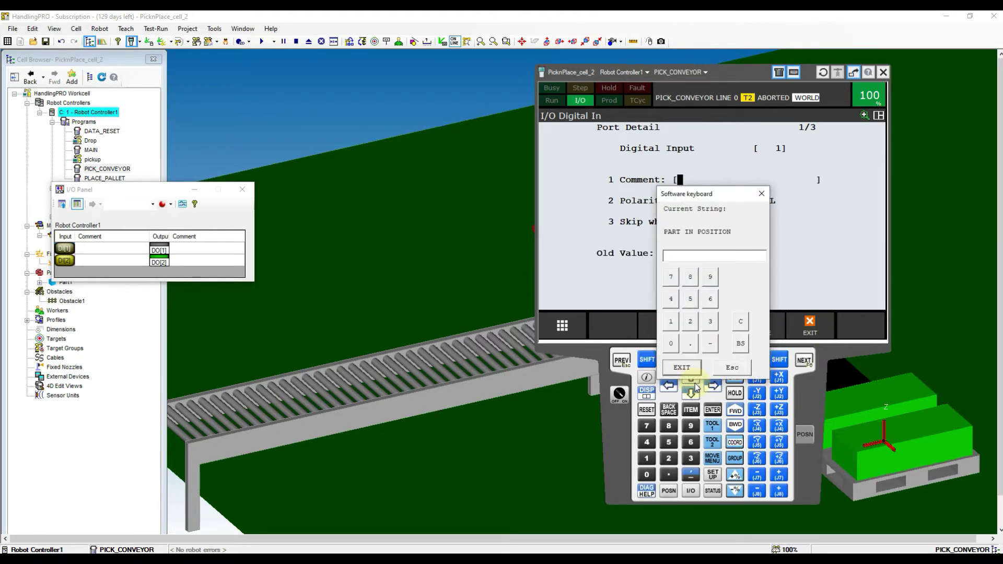
{"action": "key", "text": "Return"}
{"action": "key", "text": "Return"}
{"action": "key", "text": "Down"}
{"action": "key", "text": "Down"}
{"action": "key", "text": "Down"}
{"action": "key", "text": "Return"}
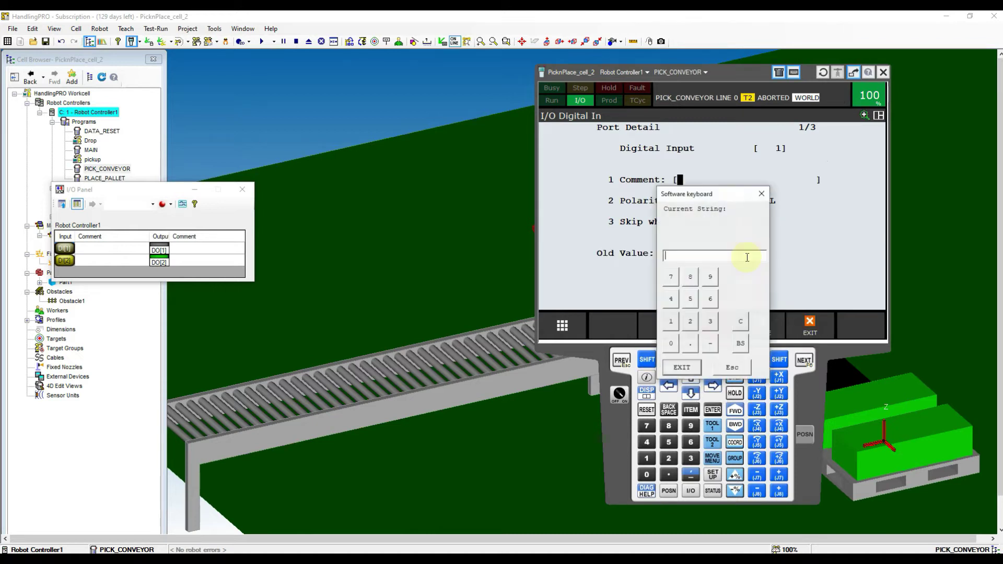
{"action": "type", "text": "PART AWAY"}
- Comment digital input 2 as PART IN POSITION
{"action": "key", "text": "Return"}
{"action": "left_click", "coordinate": [715, 328]}
{"action": "key", "text": "Return"}
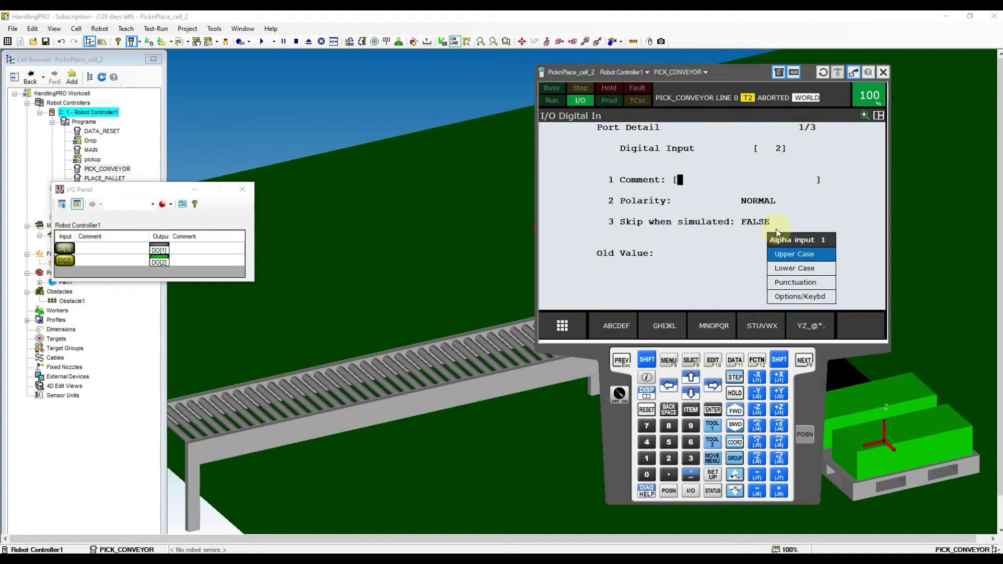
{"action": "key", "text": "Down"}
{"action": "key", "text": "Down"}
{"action": "key", "text": "Down"}
{"action": "key", "text": "Return"}
{"action": "type", "text": "PART IN POSITION"}
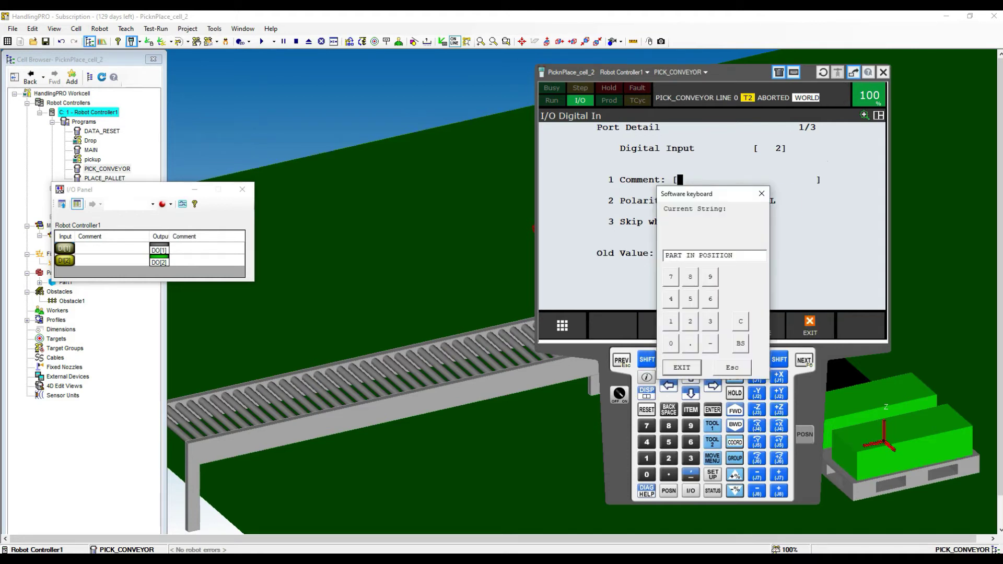
{"action": "key", "text": "Return"}
{"action": "key", "text": "Escape"}
- Switch to digital outputs and comment DO[1] as PART AWAY
{"action": "left_click", "coordinate": [744, 327]}
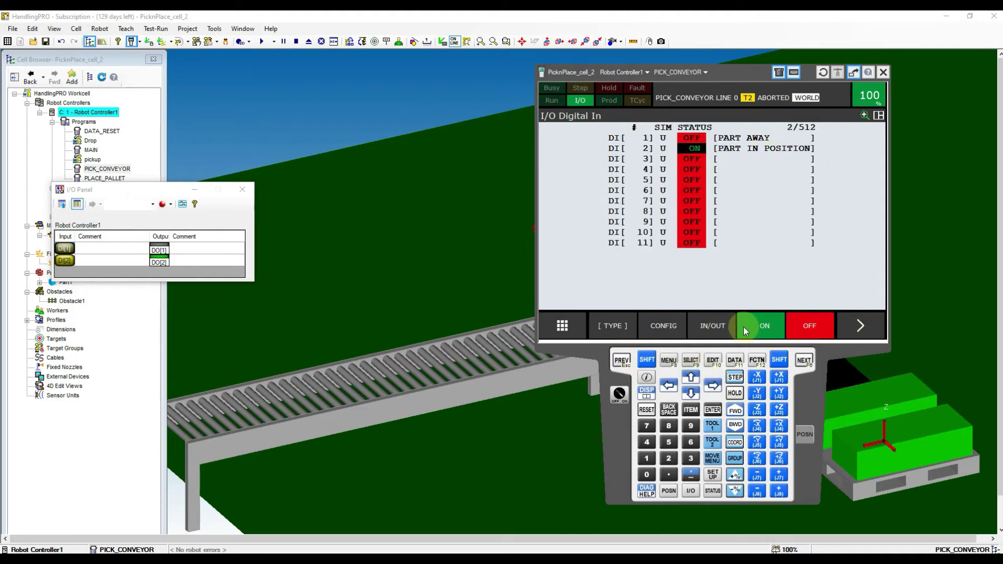
{"action": "left_click", "coordinate": [711, 325]}
{"action": "left_click", "coordinate": [860, 326]}
{"action": "left_click", "coordinate": [772, 327]}
{"action": "key", "text": "Return"}
{"action": "key", "text": "Up"}
{"action": "key", "text": "Return"}
{"action": "type", "text": "PART AWAY"}
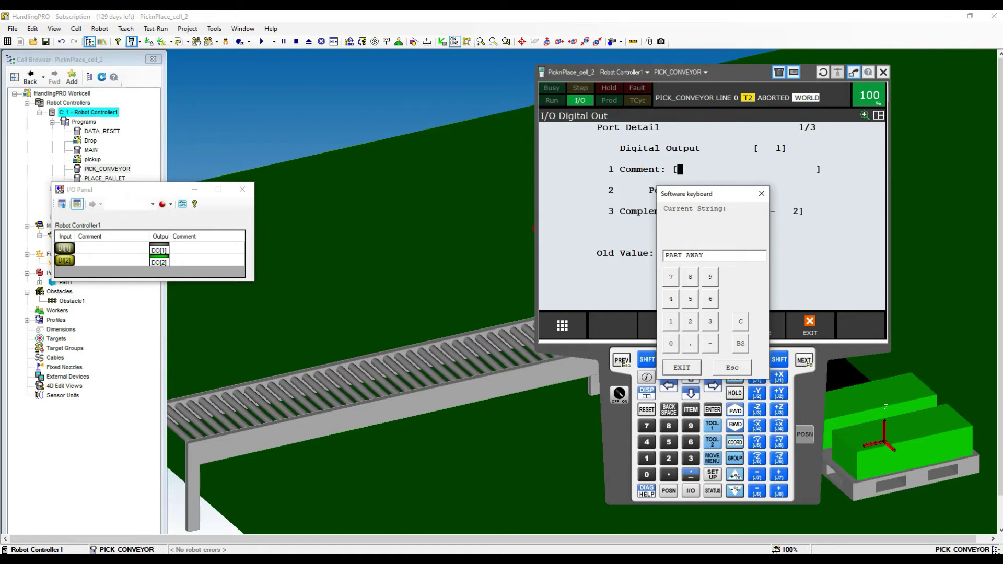
{"action": "key", "text": "Return"}
- Comment DO[2] as PART IN POSITION and return to PICK_CONVEYOR
{"action": "left_click", "coordinate": [732, 328]}
{"action": "key", "text": "Return"}
{"action": "key", "text": "Up"}
{"action": "key", "text": "Return"}
{"action": "type", "text": "PART I"}
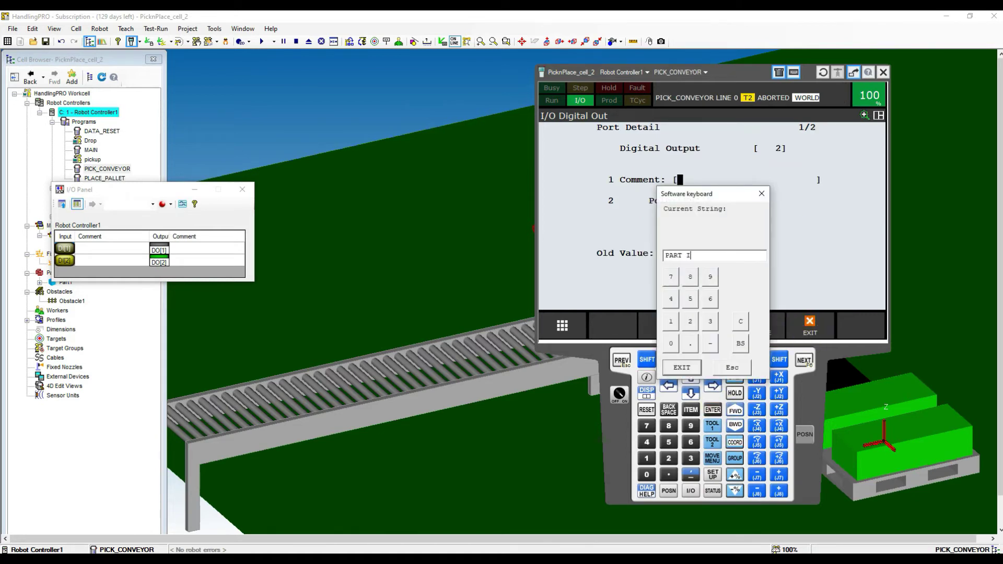
{"action": "key", "text": "BackSpace"}
{"action": "key", "text": "BackSpace"}
{"action": "key", "text": "BackSpace"}
{"action": "key", "text": "BackSpace"}
{"action": "key", "text": "Return"}
{"action": "key", "text": "Up"}
{"action": "key", "text": "Return"}
{"action": "type", "text": "OSITION"}
{"action": "key", "text": "Return"}
{"action": "key", "text": "Return"}
{"action": "key", "text": "Escape"}
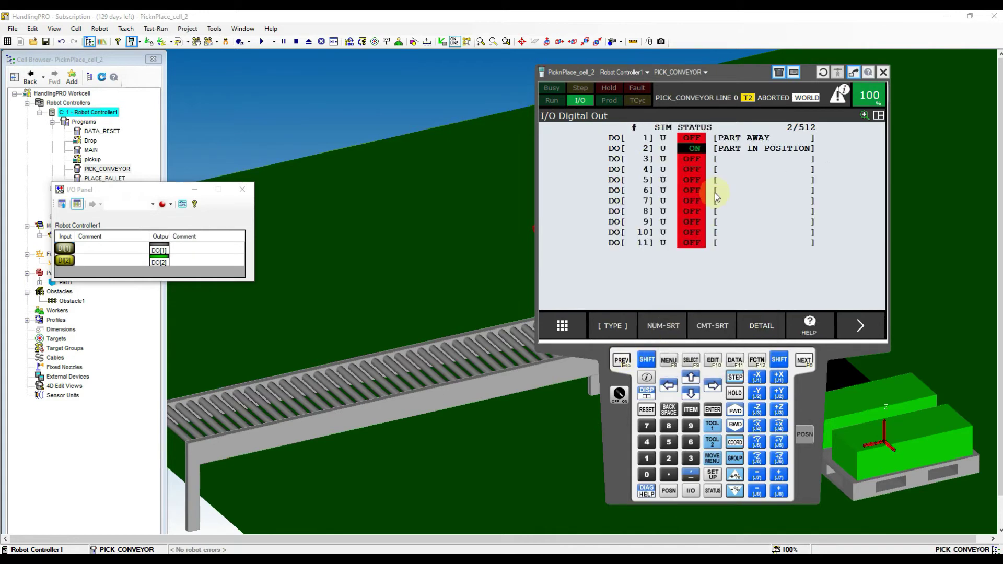
{"action": "left_click", "coordinate": [713, 360]}
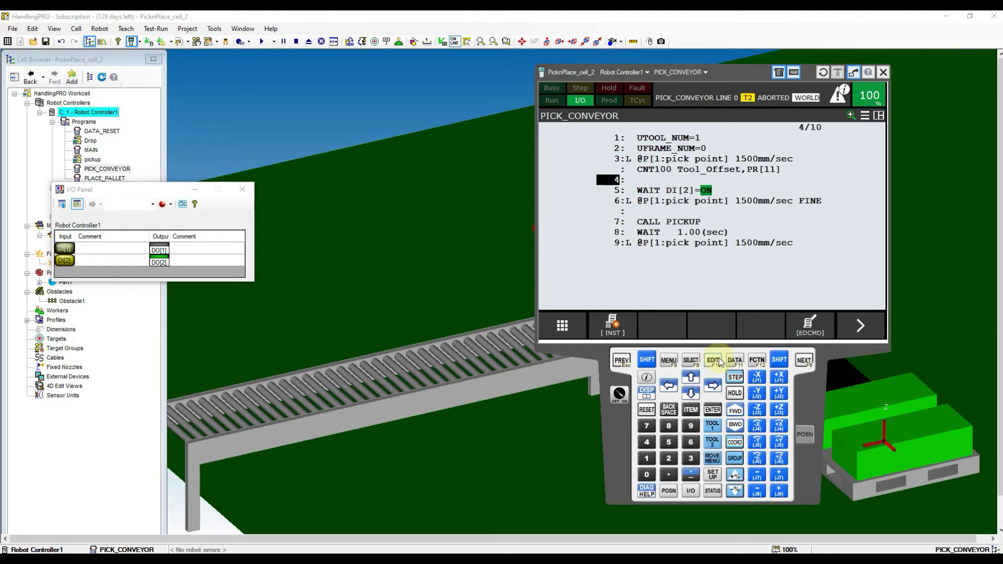
- Insert a line at line 3 with DO[2]=ON
{"action": "key", "text": "Up"}
{"action": "key", "text": "F5"}
{"action": "key", "text": "Return"}
{"action": "type", "text": "1"}
{"action": "key", "text": "Return"}
{"action": "key", "text": "F1"}
{"action": "key", "text": "Down"}
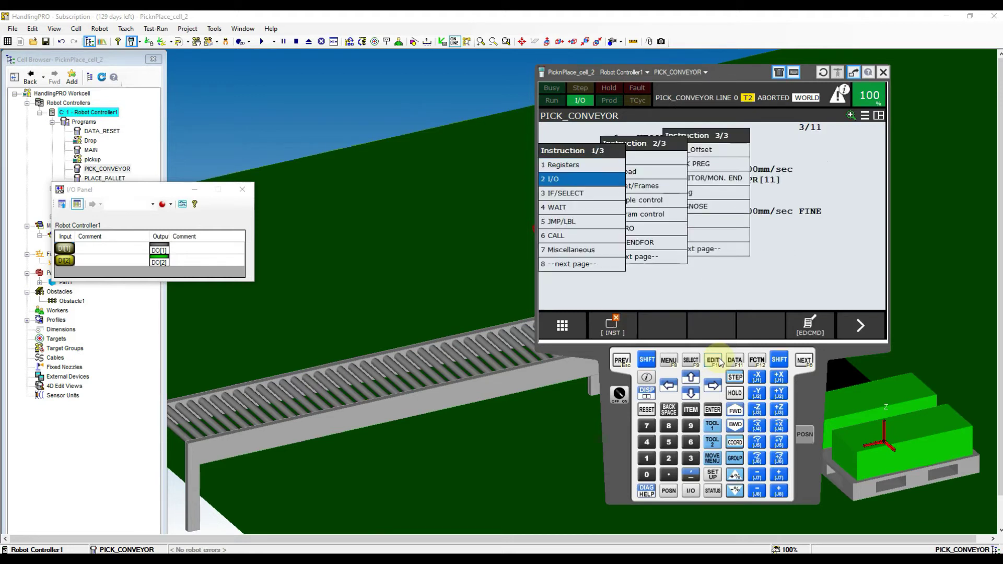
{"action": "key", "text": "Return"}
{"action": "key", "text": "Down"}
{"action": "key", "text": "Down"}
{"action": "key", "text": "Up"}
{"action": "key", "text": "Up"}
{"action": "key", "text": "Return"}
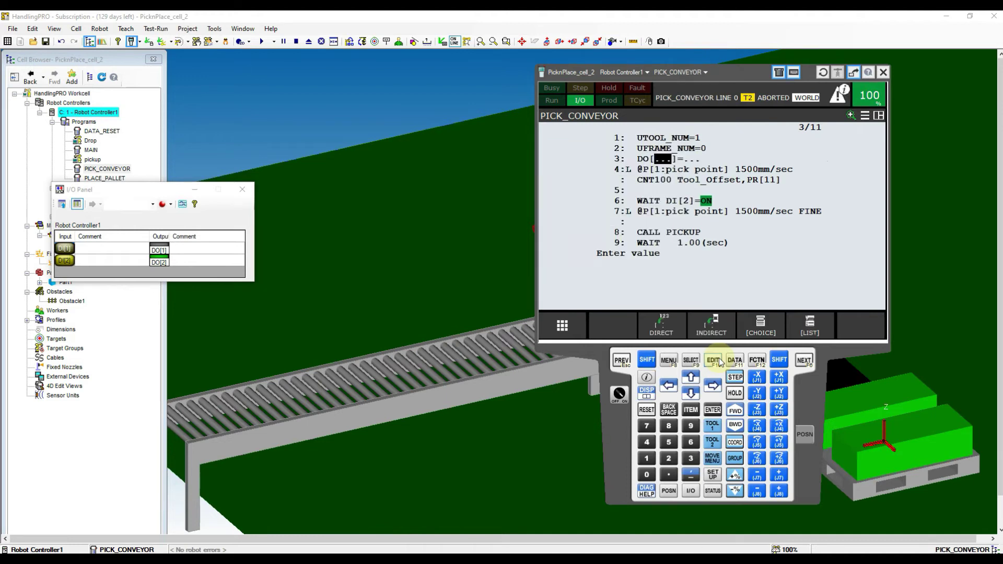
{"action": "type", "text": "2"}
{"action": "key", "text": "Return"}
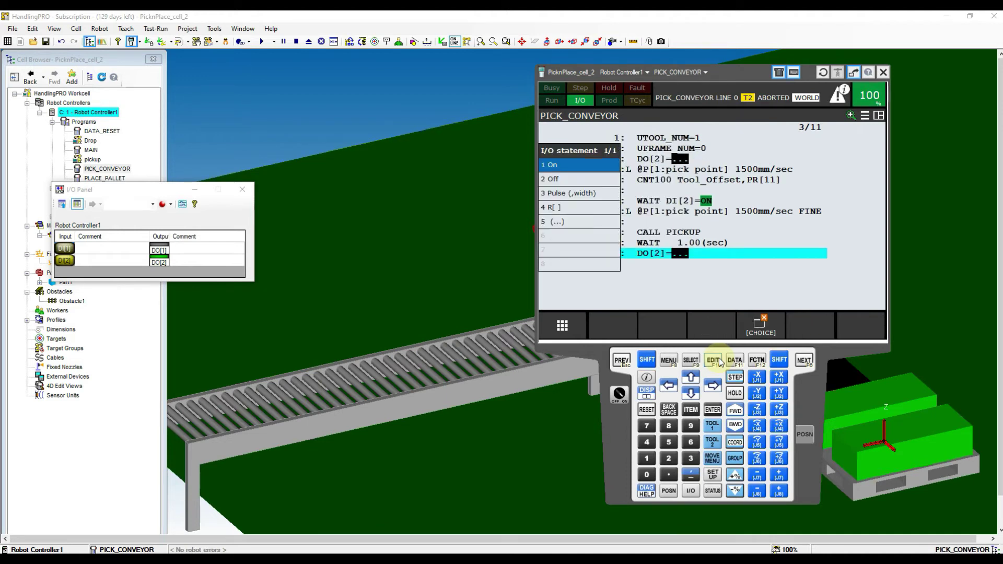
{"action": "key", "text": "Return"}
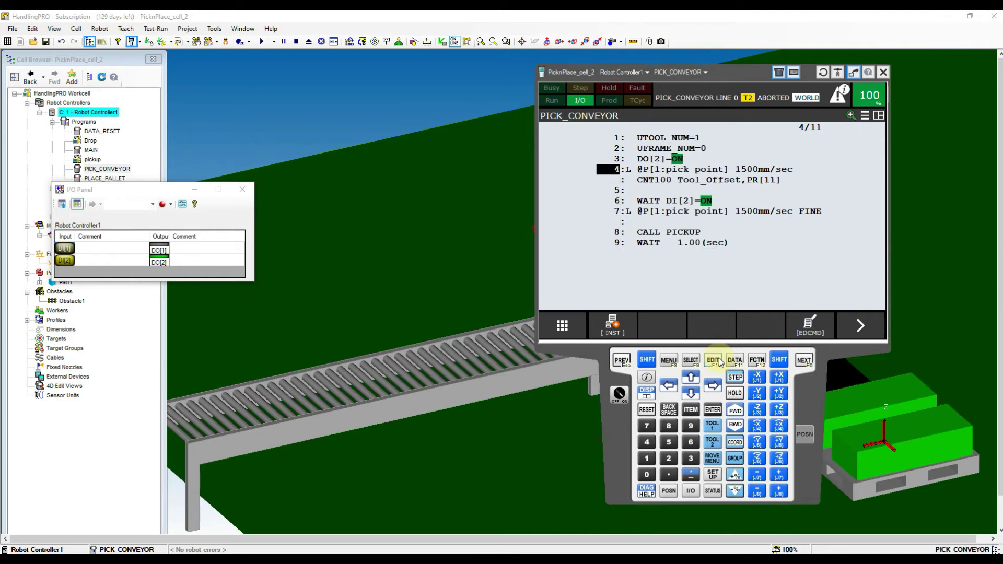
- Show I/O comments in the listing and insert DO[1:PART AWAY]=OFF at line 3
{"action": "key", "text": "Up"}
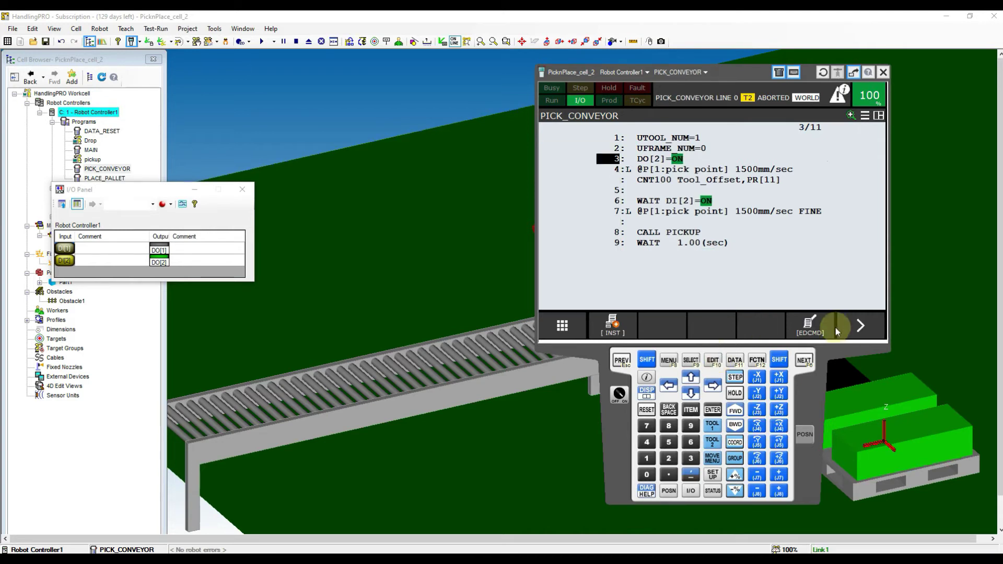
{"action": "left_click", "coordinate": [819, 324]}
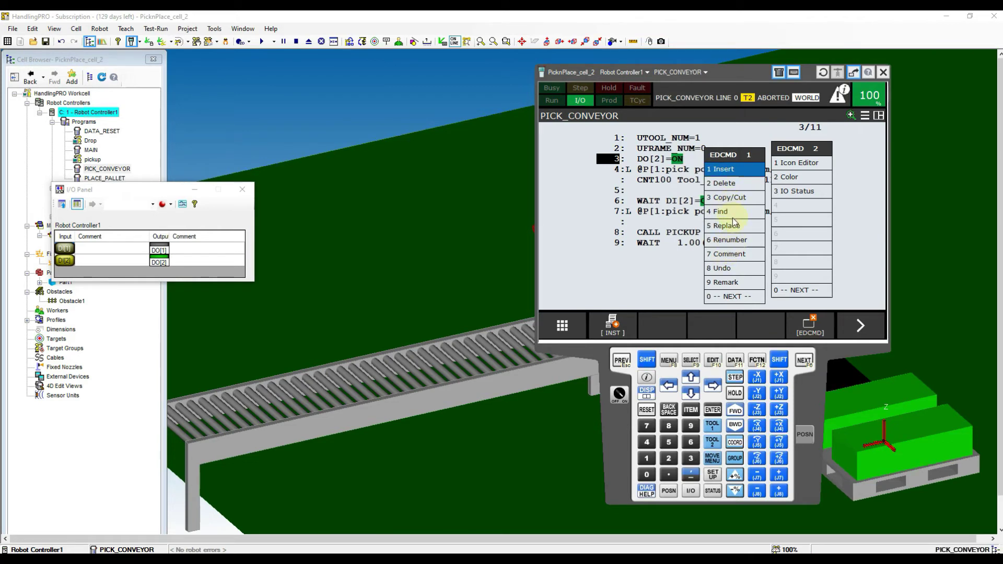
{"action": "left_click", "coordinate": [726, 255]}
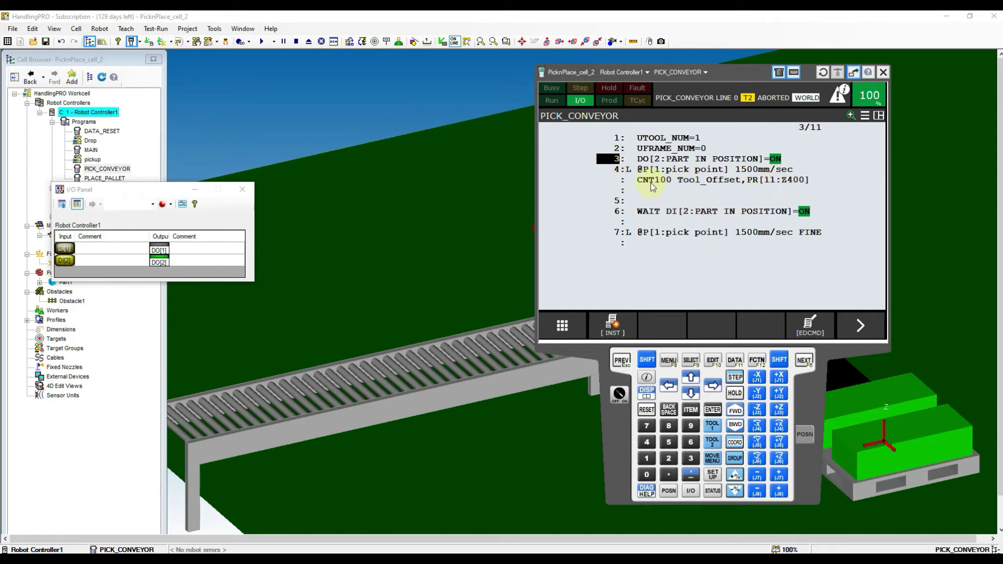
{"action": "left_click", "coordinate": [806, 325]}
{"action": "key", "text": "Return"}
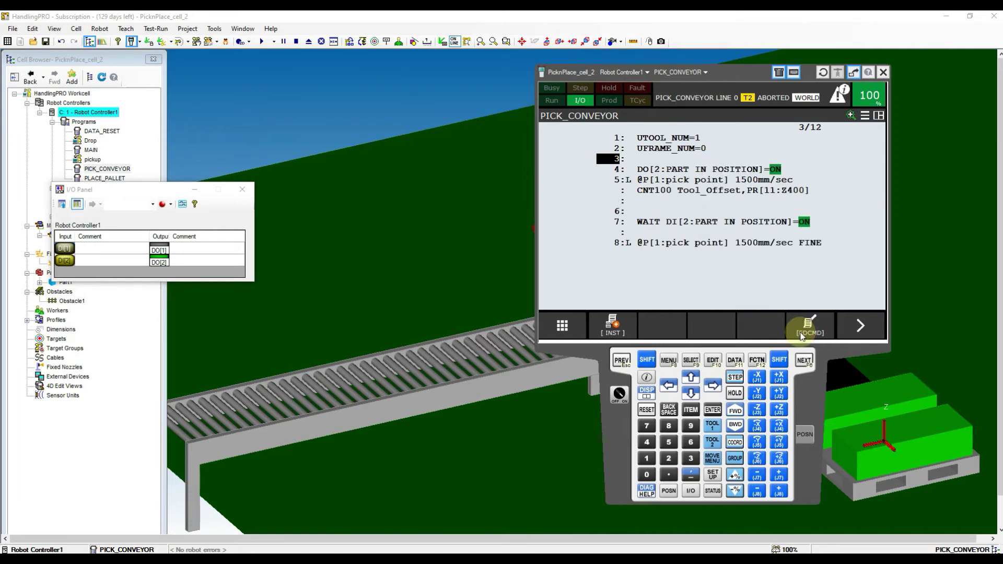
{"action": "left_click", "coordinate": [610, 325]}
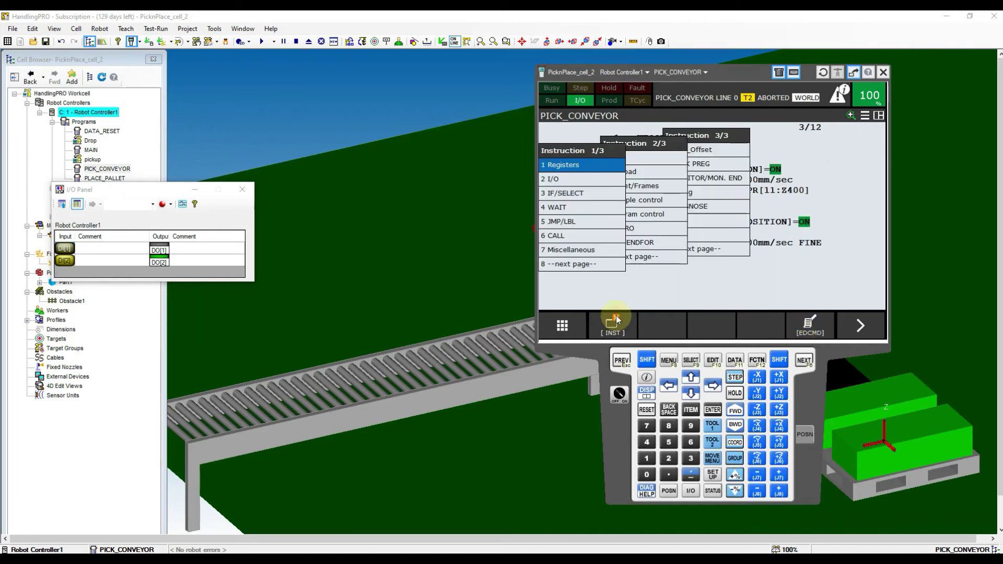
{"action": "left_click", "coordinate": [582, 183]}
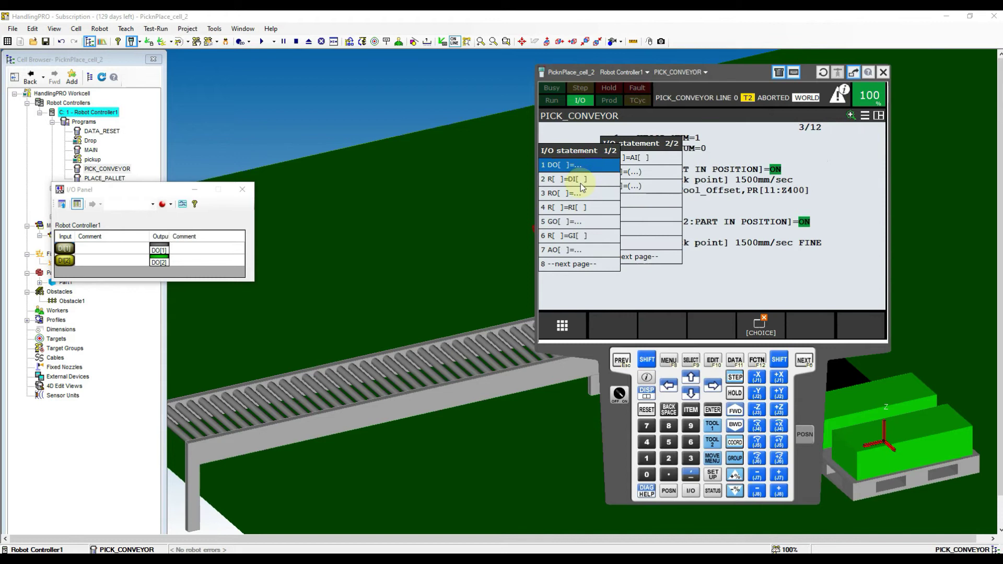
{"action": "left_click", "coordinate": [564, 165]}
{"action": "left_click", "coordinate": [647, 444]}
{"action": "left_click", "coordinate": [646, 458]}
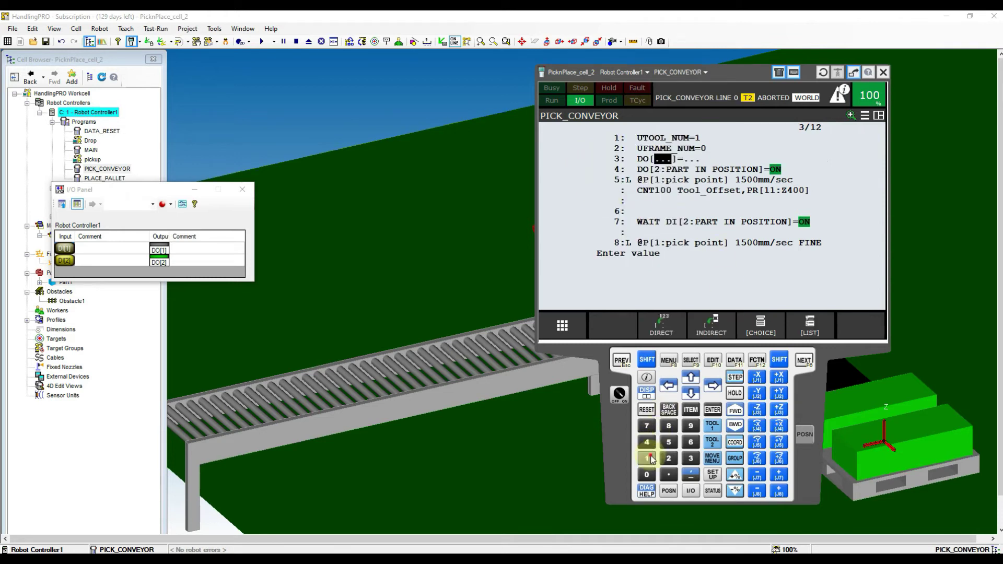
{"action": "left_click", "coordinate": [712, 409]}
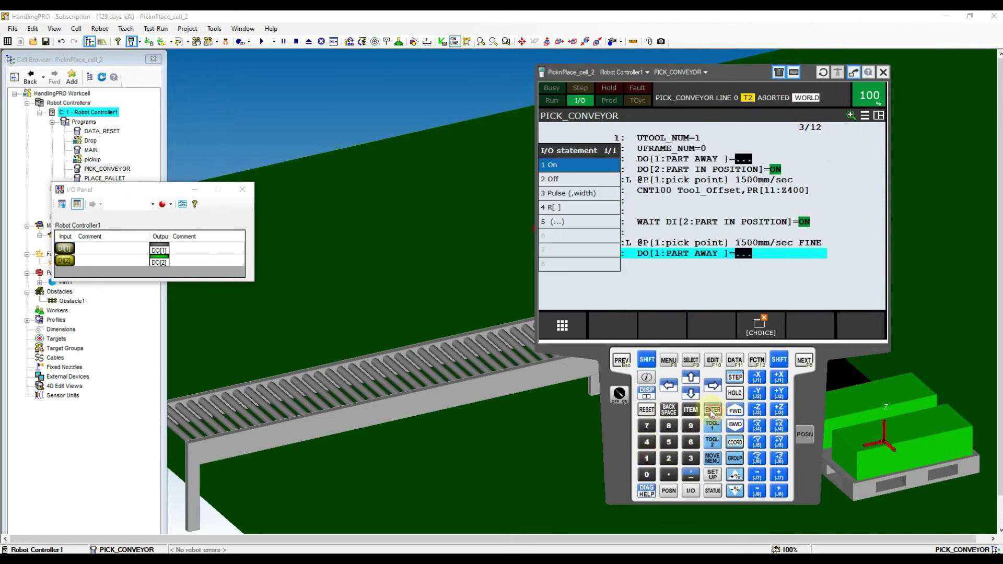
{"action": "left_click", "coordinate": [572, 180]}
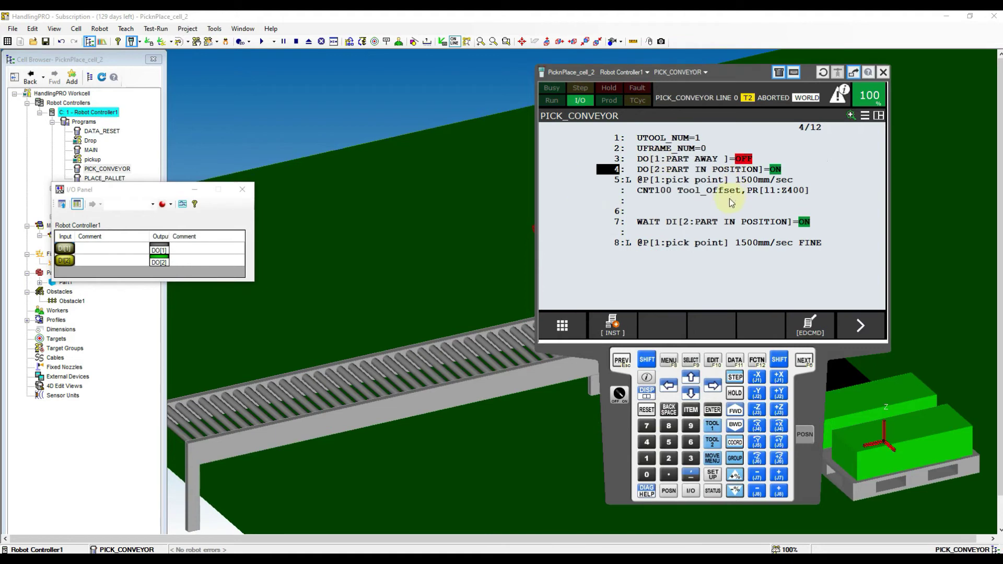
- Delete blank line 6, leaving an 11-line program, and scroll to its end
{"action": "left_click", "coordinate": [617, 211]}
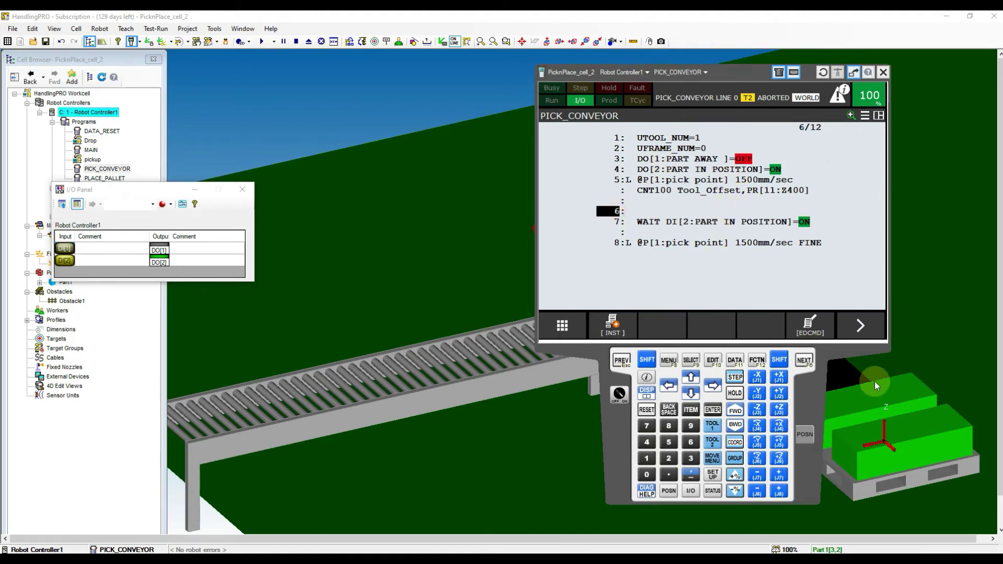
{"action": "left_click", "coordinate": [809, 325]}
{"action": "left_click", "coordinate": [736, 186]}
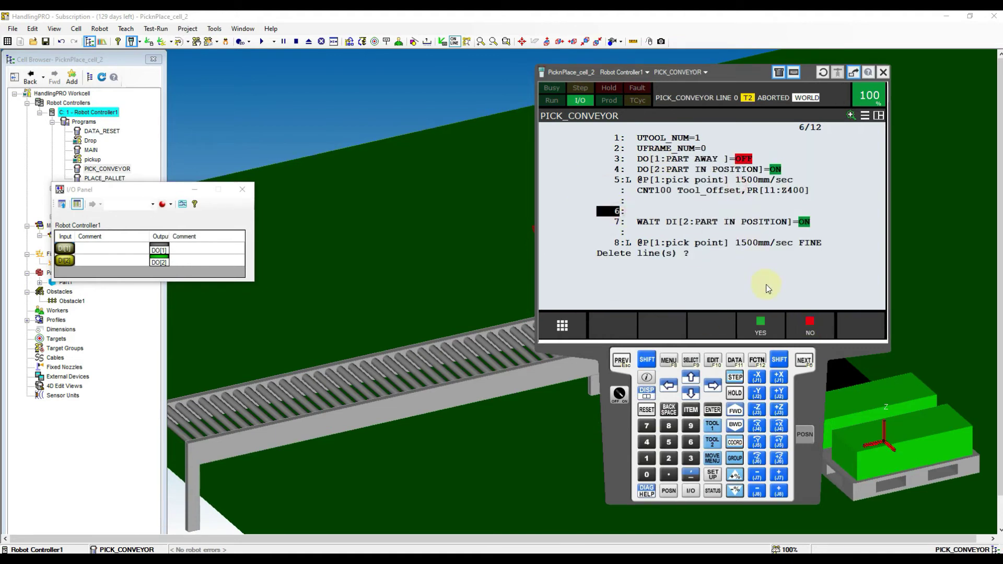
{"action": "left_click", "coordinate": [760, 325]}
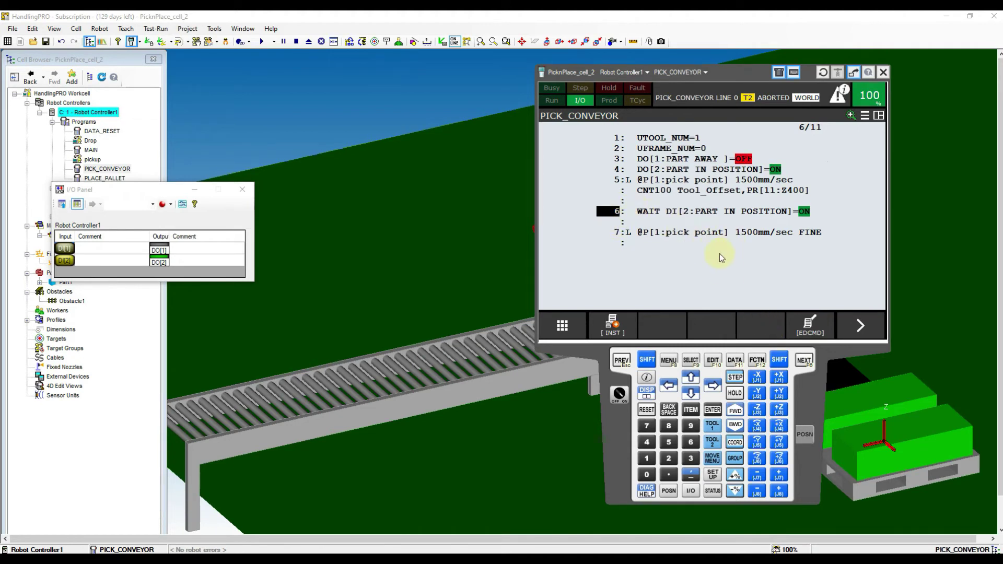
{"action": "left_click", "coordinate": [690, 392]}
{"action": "left_click", "coordinate": [691, 393]}
{"action": "left_click", "coordinate": [691, 393]}
{"action": "left_click", "coordinate": [691, 393]}
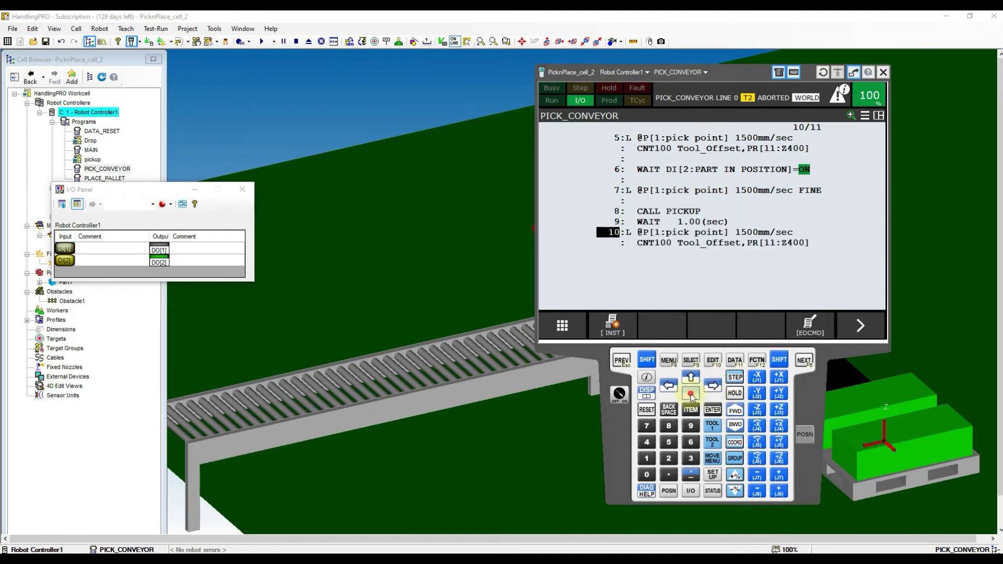
{"action": "left_click", "coordinate": [691, 393]}
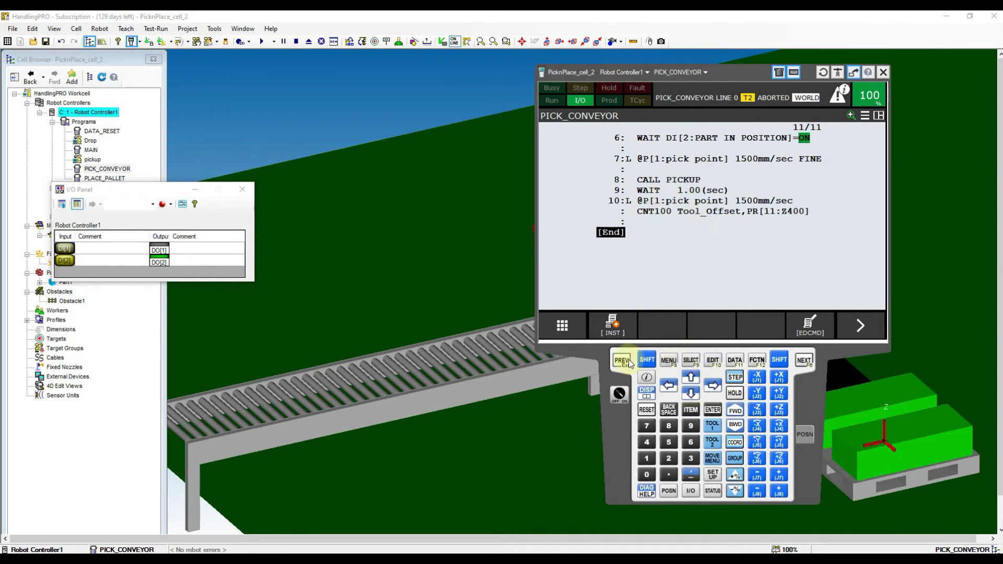
- Select PLACE_PALLET from the program list and move the cursor to line 3
{"action": "left_click", "coordinate": [691, 361]}
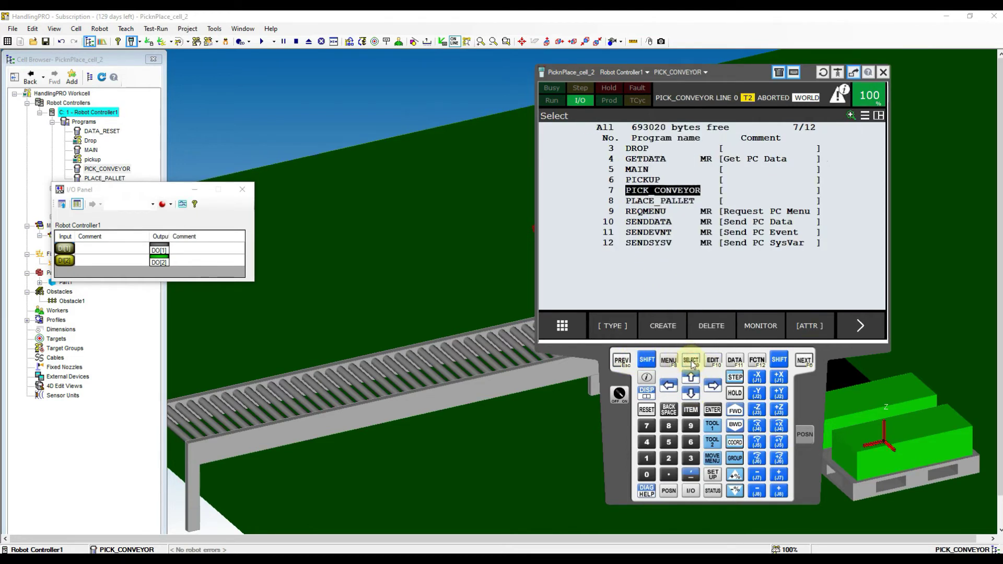
{"action": "left_click", "coordinate": [665, 203]}
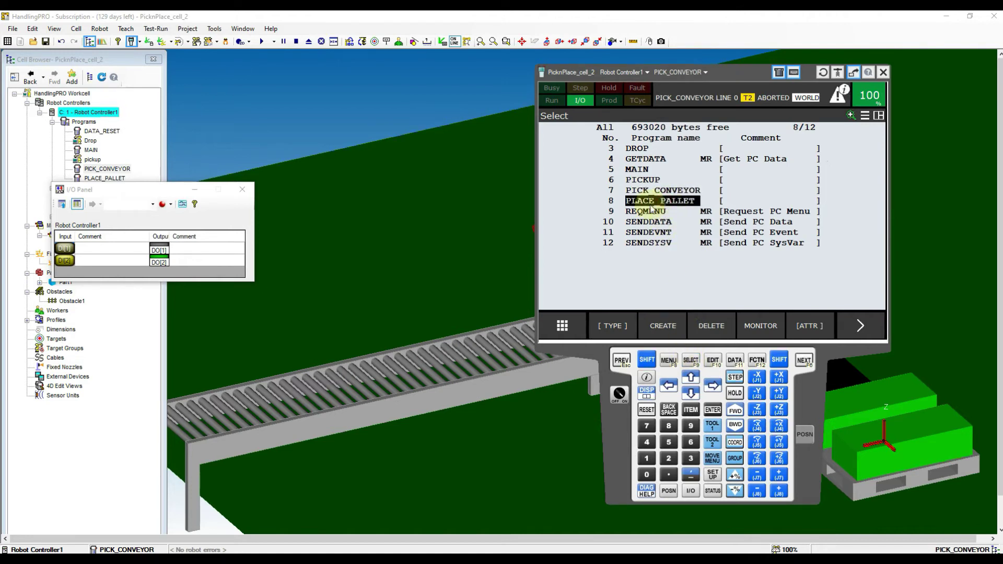
{"action": "left_click", "coordinate": [713, 410]}
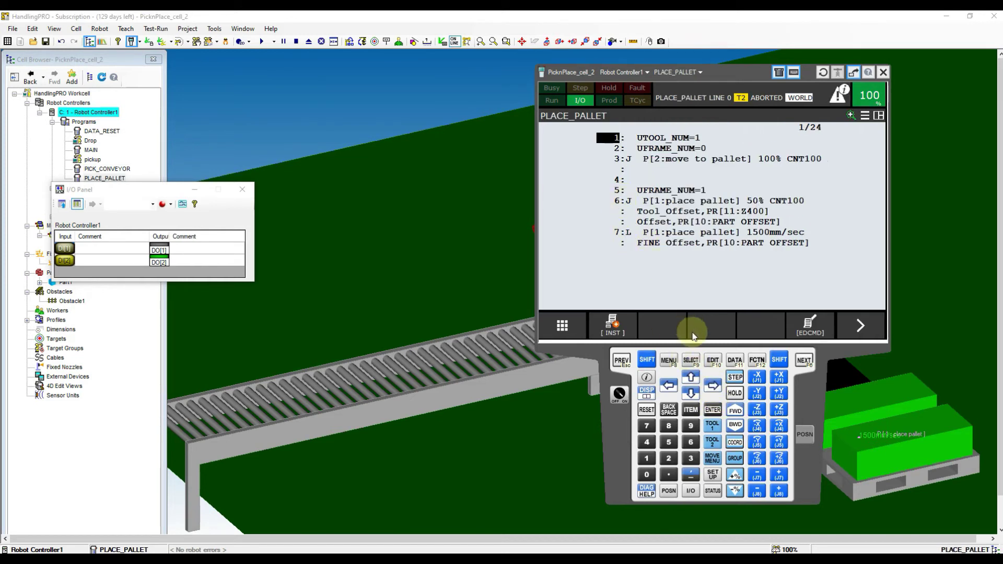
{"action": "left_click", "coordinate": [691, 393]}
{"action": "left_click", "coordinate": [691, 393]}
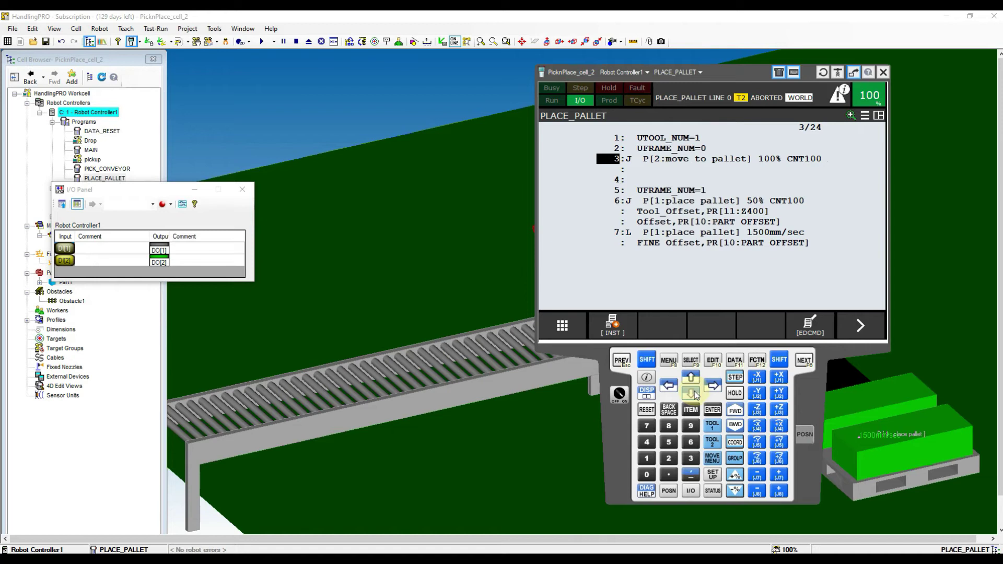
- Insert a blank line 3 in PLACE_PALLET and add DO[1:PART AWAY]=ON there
{"action": "left_click", "coordinate": [712, 410]}
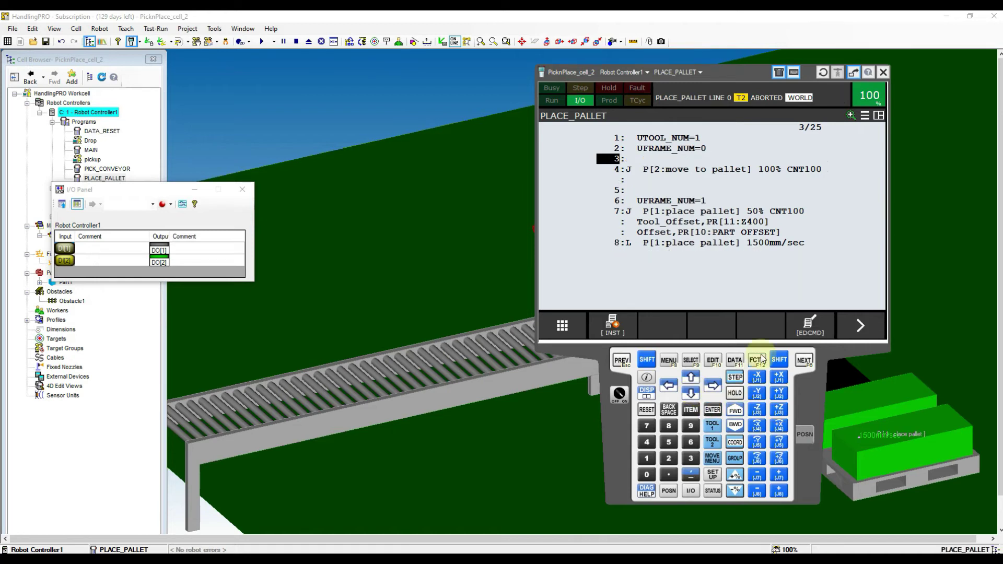
{"action": "left_click", "coordinate": [799, 339]}
{"action": "left_click", "coordinate": [712, 410]}
{"action": "left_click", "coordinate": [646, 458]}
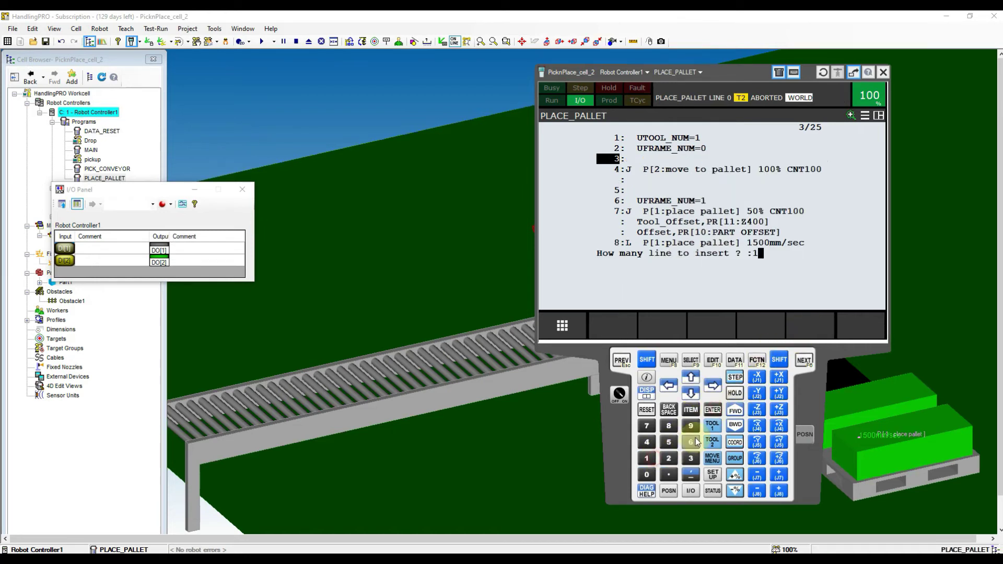
{"action": "left_click", "coordinate": [714, 410]}
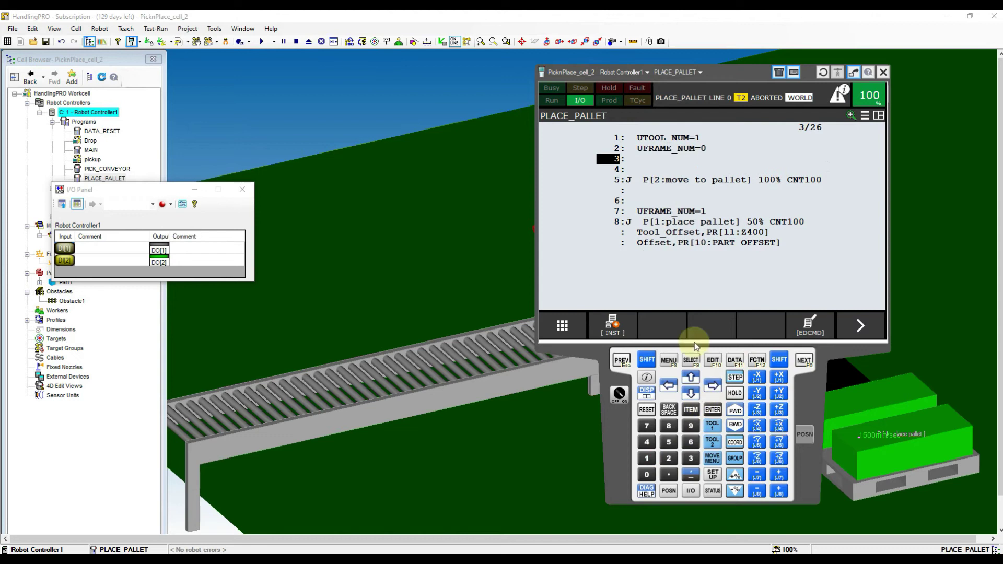
{"action": "left_click", "coordinate": [612, 324]}
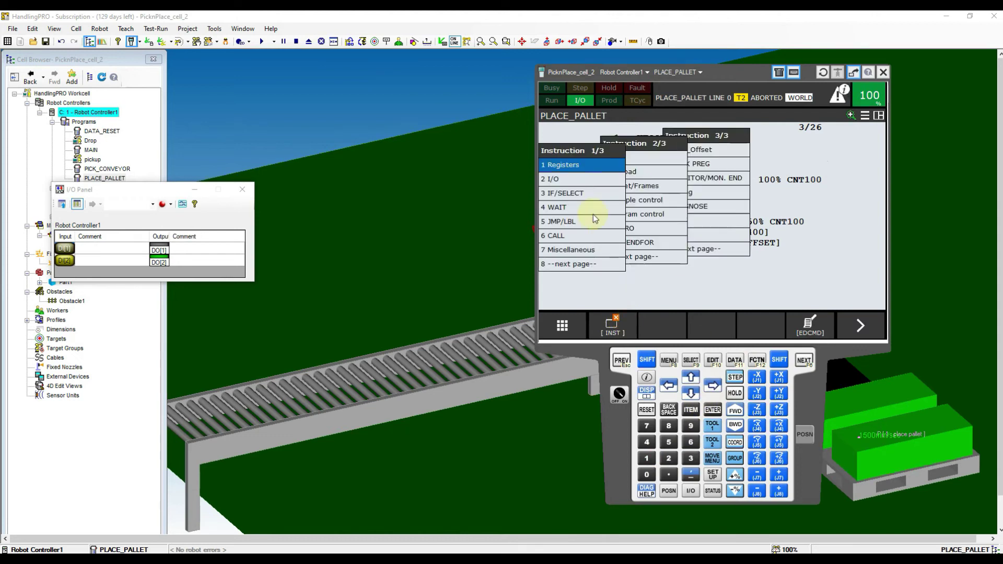
{"action": "left_click", "coordinate": [582, 184]}
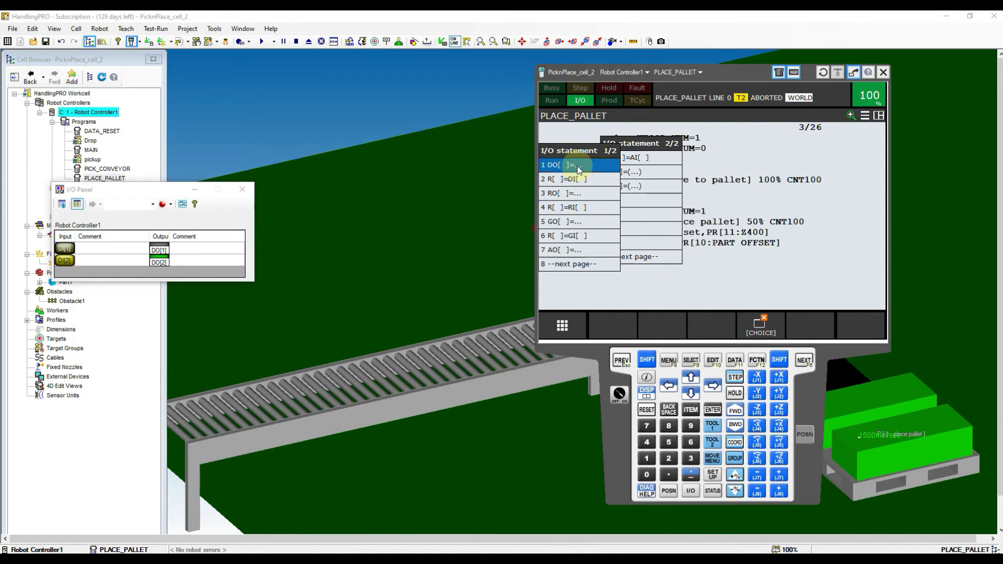
{"action": "left_click", "coordinate": [578, 165]}
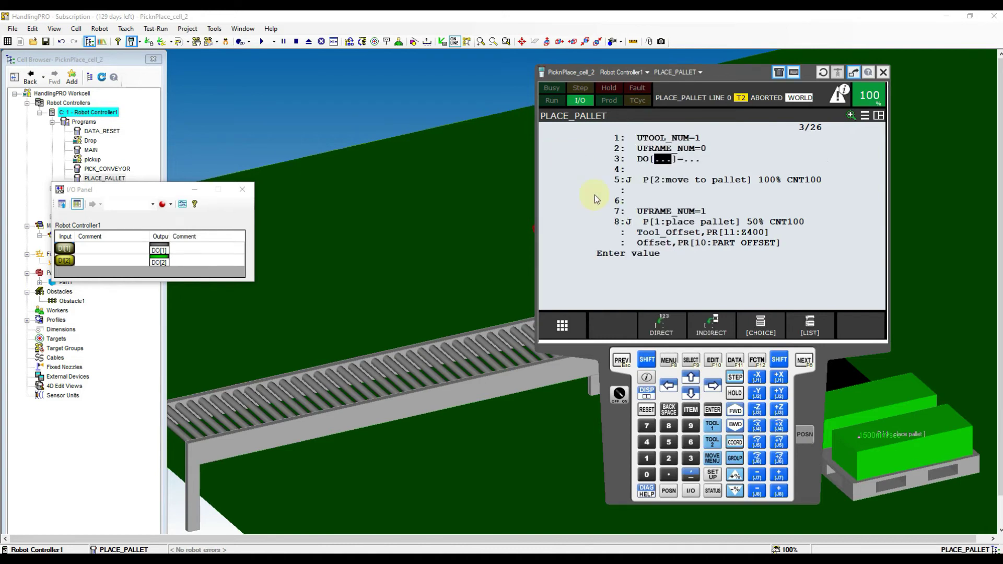
{"action": "left_click", "coordinate": [646, 458]}
{"action": "left_click", "coordinate": [710, 411]}
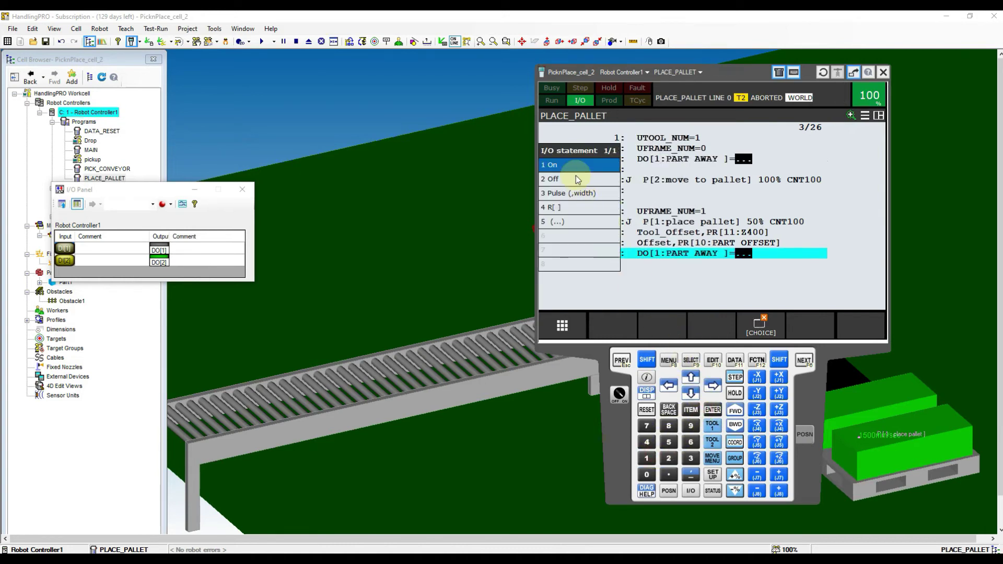
{"action": "left_click", "coordinate": [564, 165]}
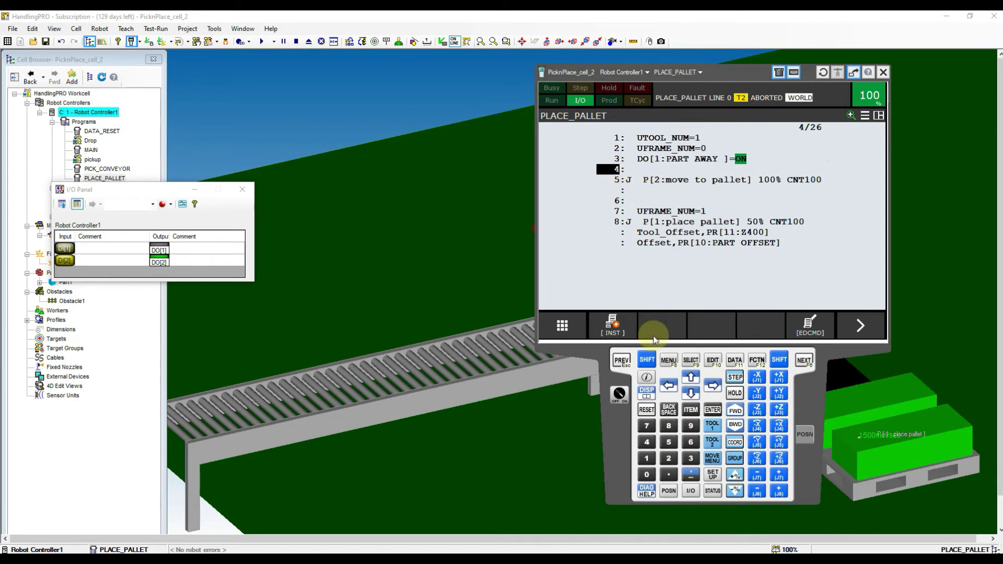
- Add DO[2:PART IN POSITION]=OFF on line 4, then select the MAIN program
{"action": "left_click", "coordinate": [612, 325]}
{"action": "left_click", "coordinate": [571, 189]}
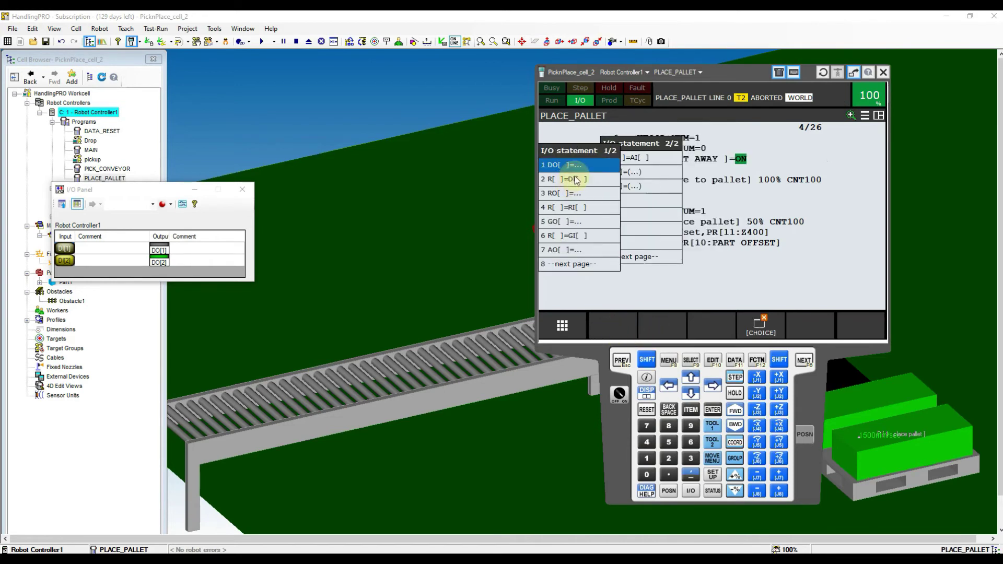
{"action": "left_click", "coordinate": [569, 165]}
{"action": "left_click", "coordinate": [668, 458]}
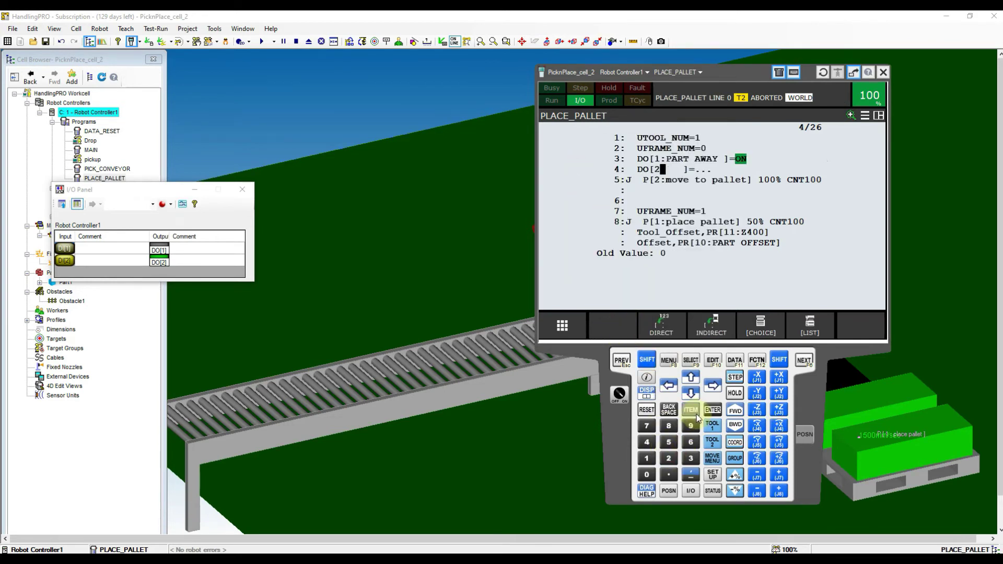
{"action": "left_click", "coordinate": [712, 410]}
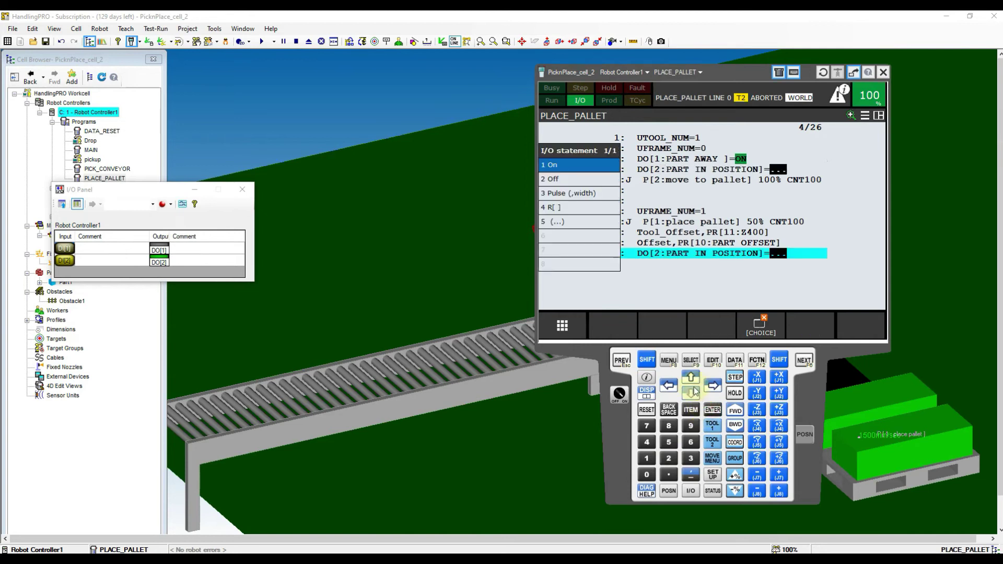
{"action": "left_click", "coordinate": [559, 180]}
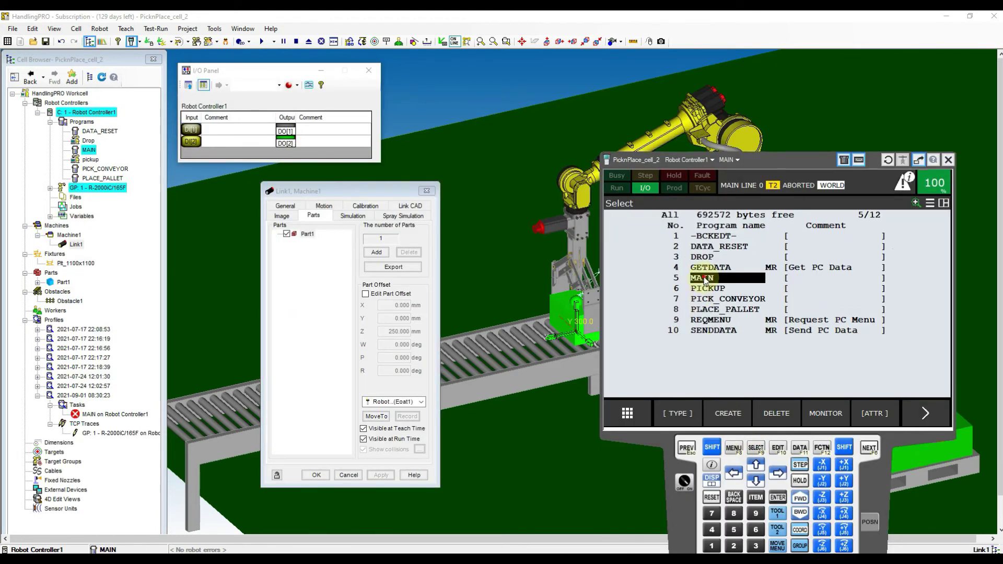
{"action": "left_click", "coordinate": [705, 280]}
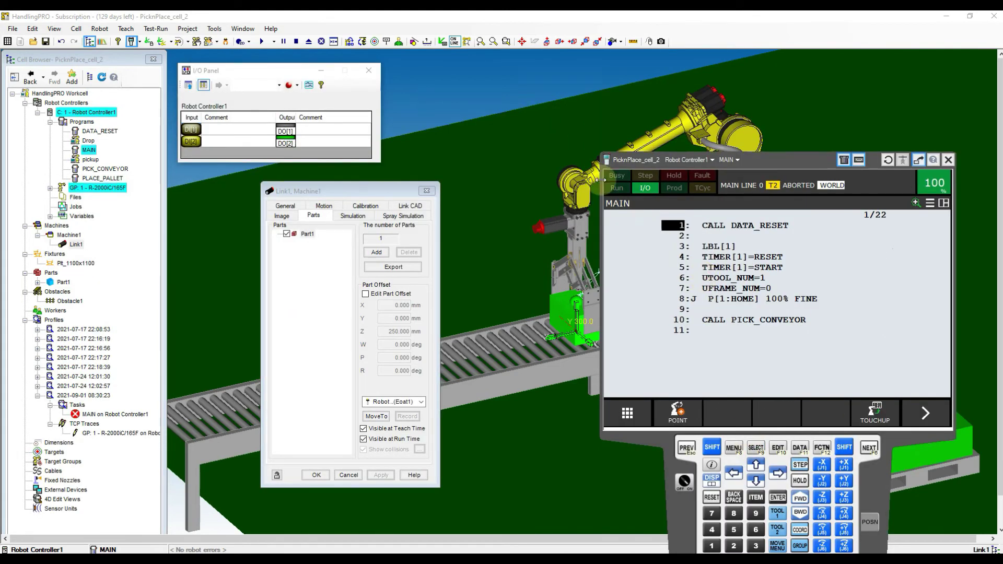
- Start the cell cycle, close the teach pendant, and move the Link1 properties window aside
{"action": "left_click", "coordinate": [261, 45]}
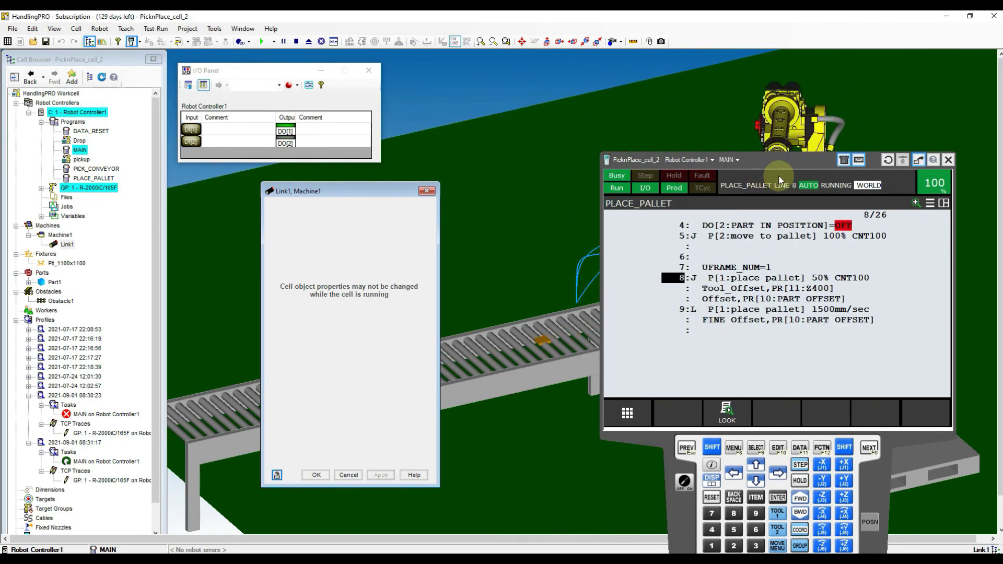
{"action": "left_click", "coordinate": [948, 159]}
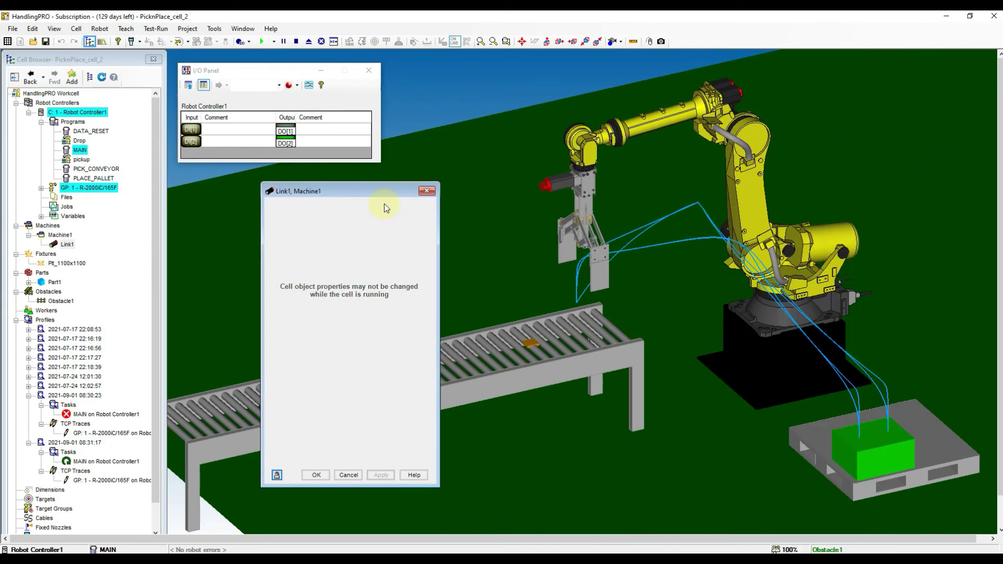
{"action": "left_click_drag", "start_coordinate": [376, 194], "coordinate": [270, 216]}
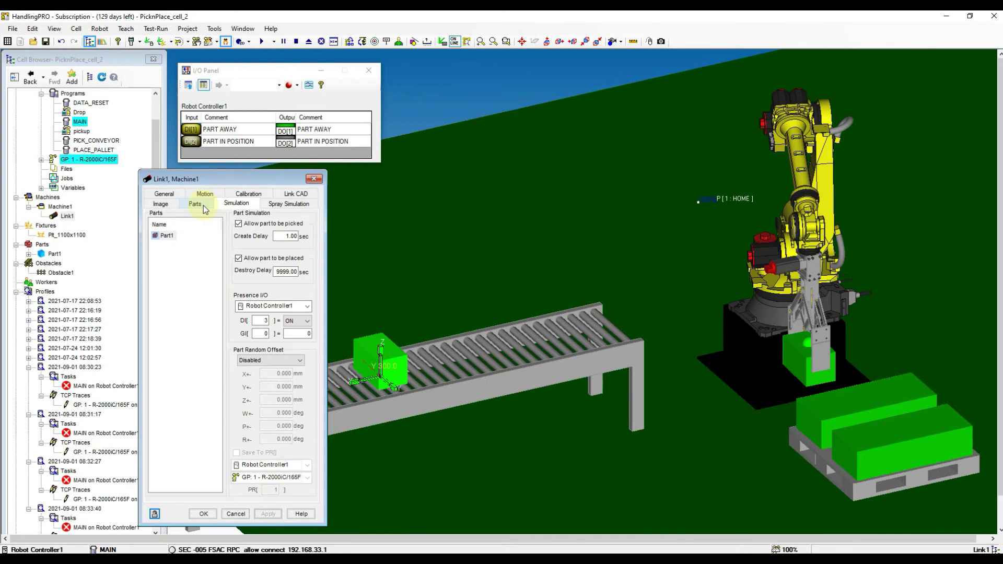
- Uncheck 'Allow part to be placed' on Link1, apply, review its Motion tab, and rerun the cell
{"action": "left_click", "coordinate": [282, 258]}
{"action": "left_click", "coordinate": [269, 515]}
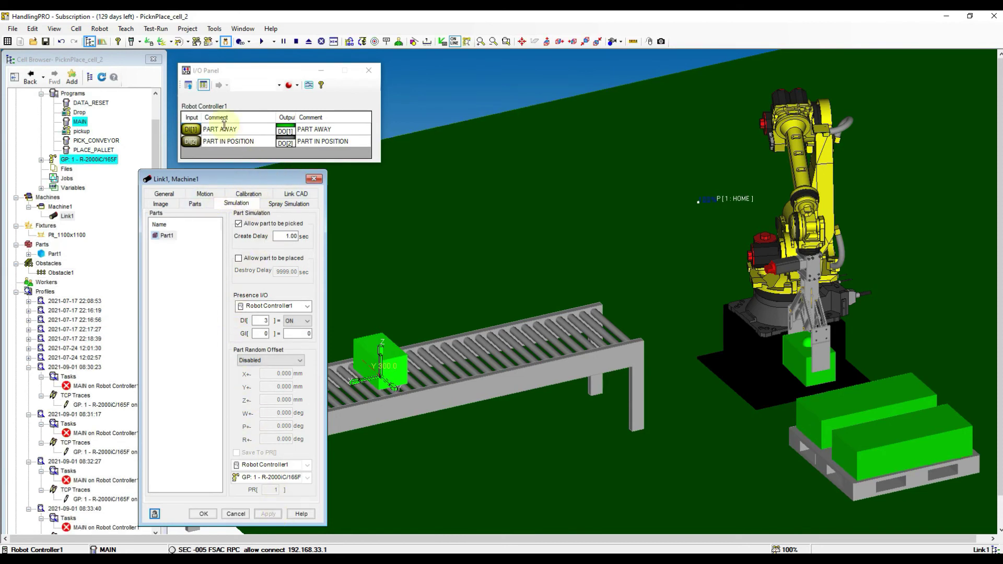
{"action": "left_click", "coordinate": [204, 194]}
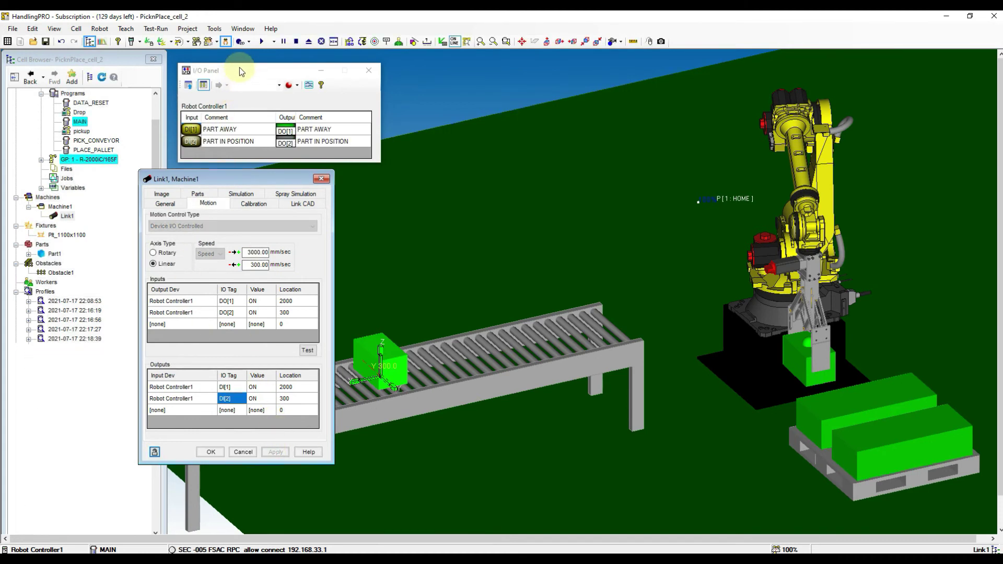
{"action": "left_click", "coordinate": [264, 41]}
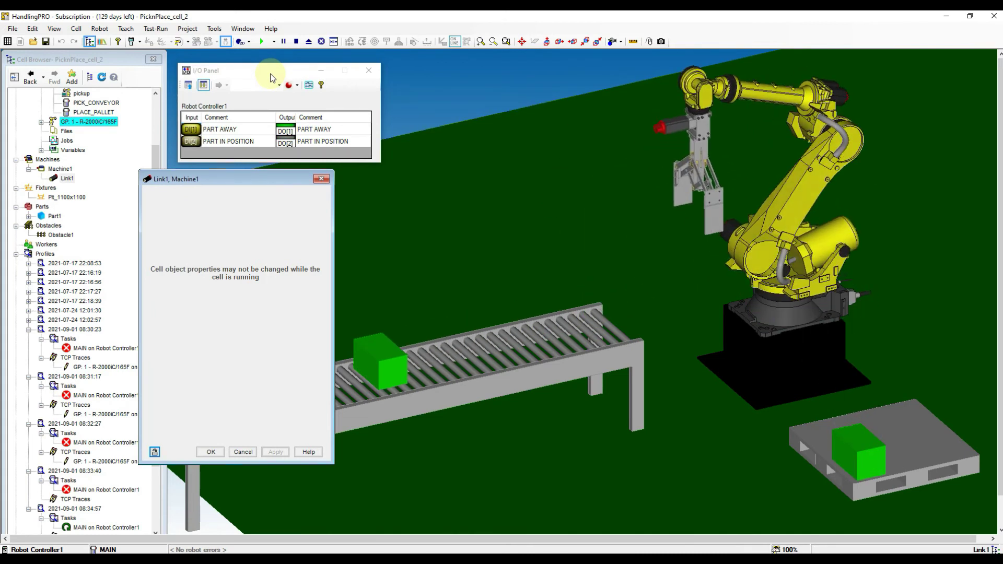
- Abort the run, apply a 3.00 sec part create delay, rerun the cycle, then abort it
{"action": "left_click", "coordinate": [294, 43]}
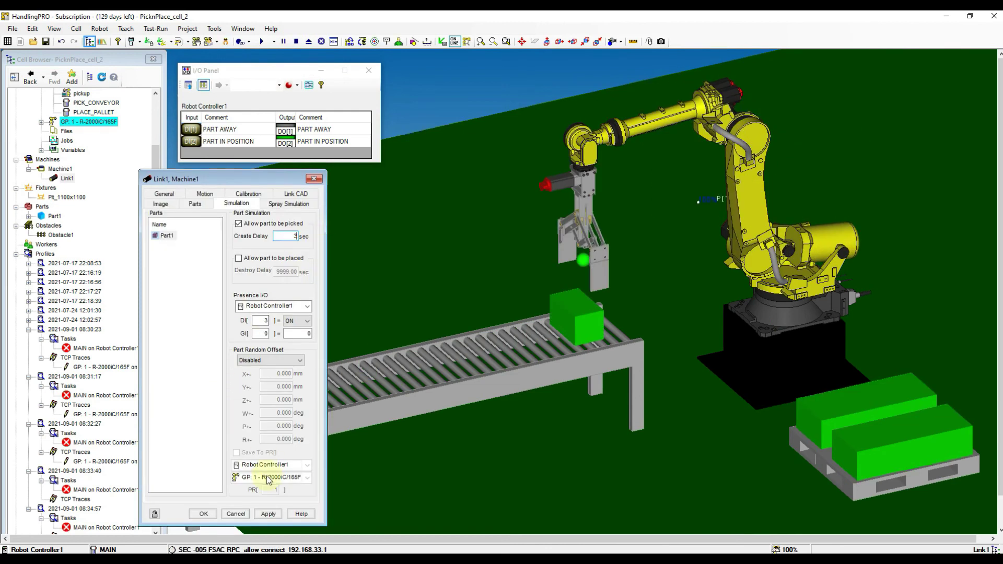
{"action": "left_click", "coordinate": [275, 514]}
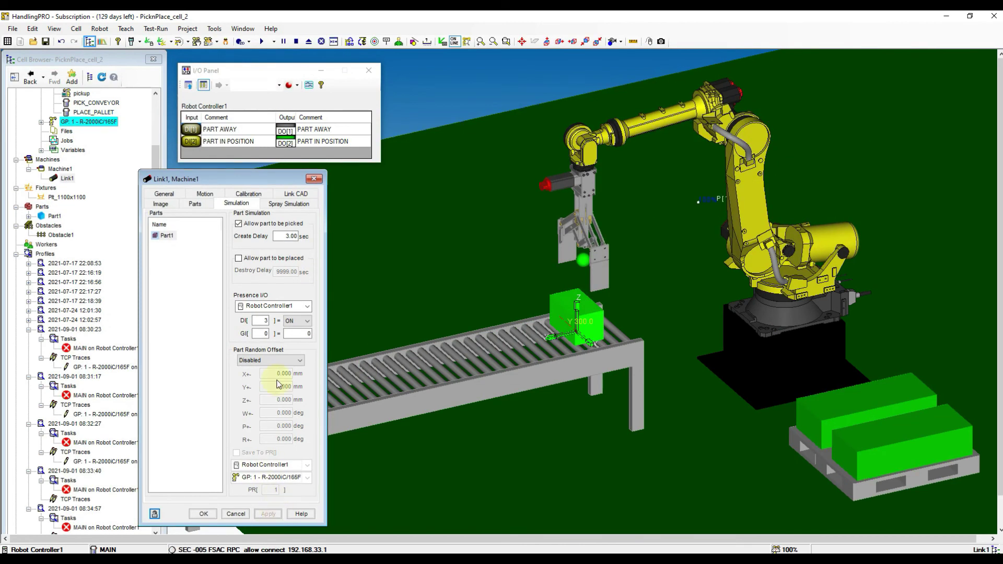
{"action": "left_click", "coordinate": [260, 42]}
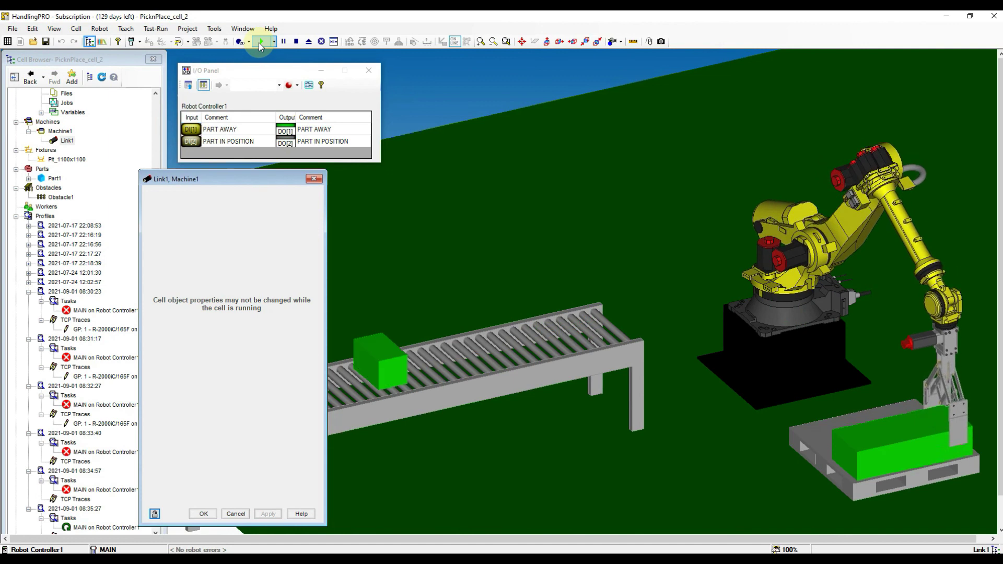
{"action": "left_click", "coordinate": [295, 42]}
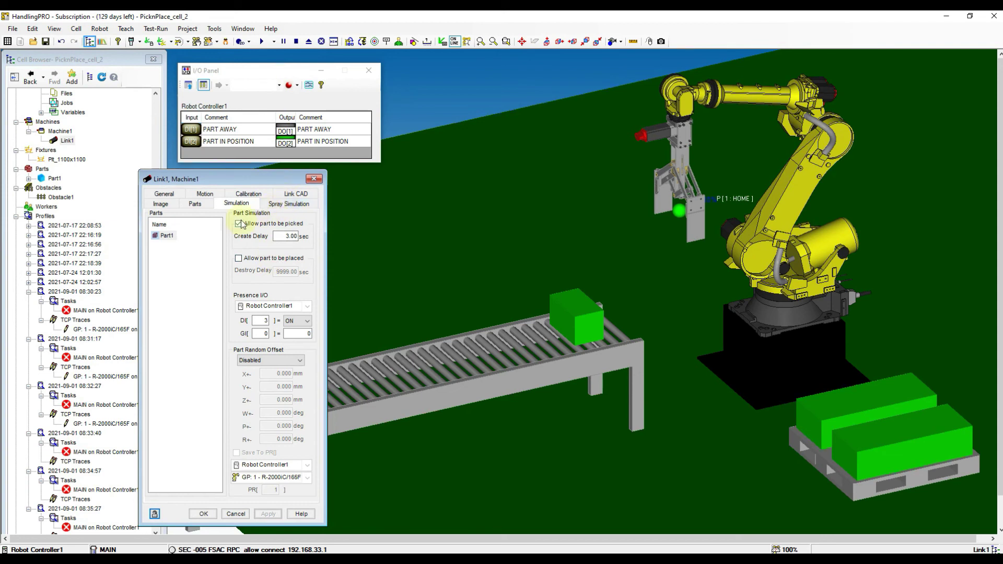
- Set Link1's box transparency to 0.3 in the Link CAD tab, apply, and start the cell cycle
{"action": "left_click", "coordinate": [171, 197]}
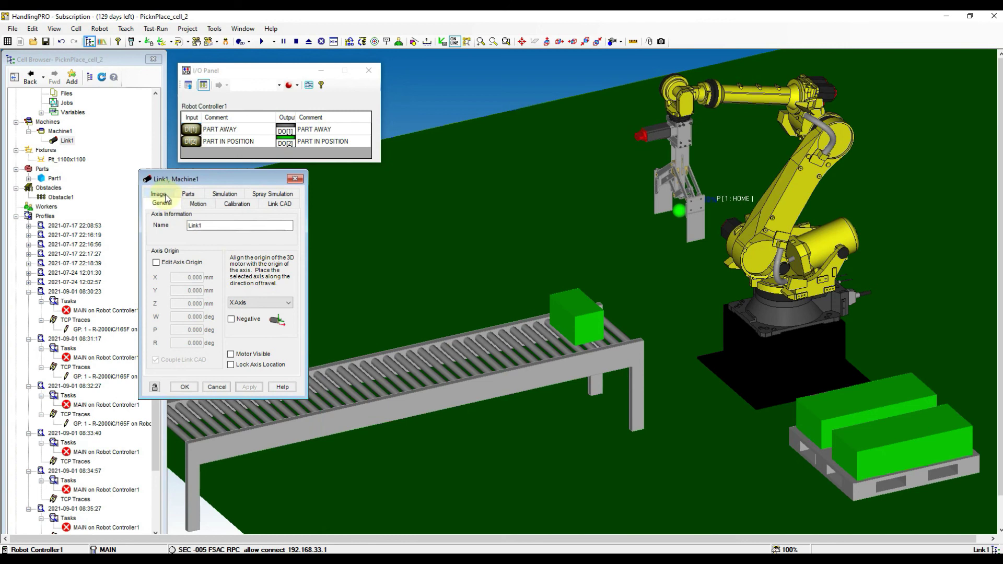
{"action": "left_click", "coordinate": [270, 205]}
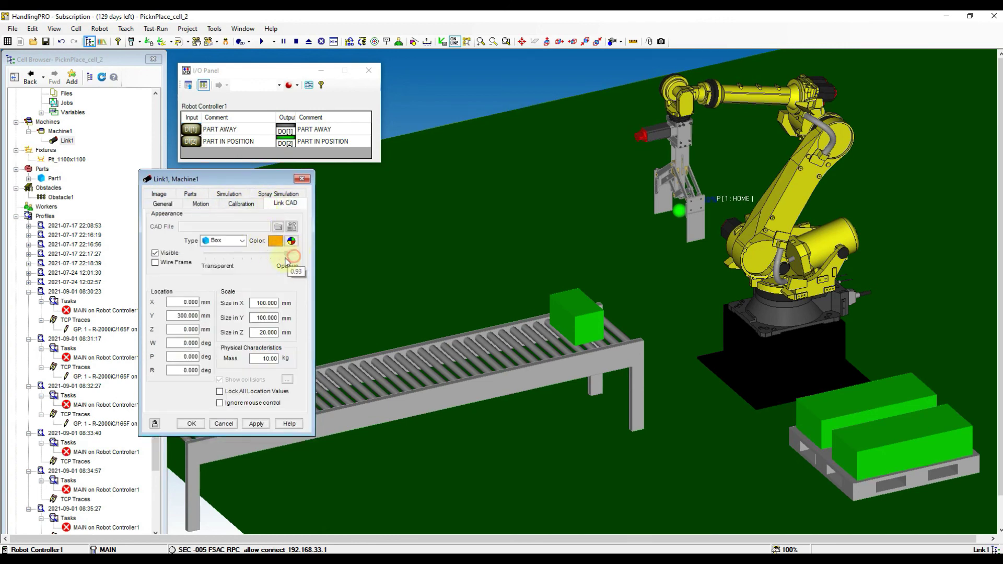
{"action": "left_click_drag", "start_coordinate": [236, 264], "coordinate": [230, 265]}
{"action": "left_click", "coordinate": [261, 424]}
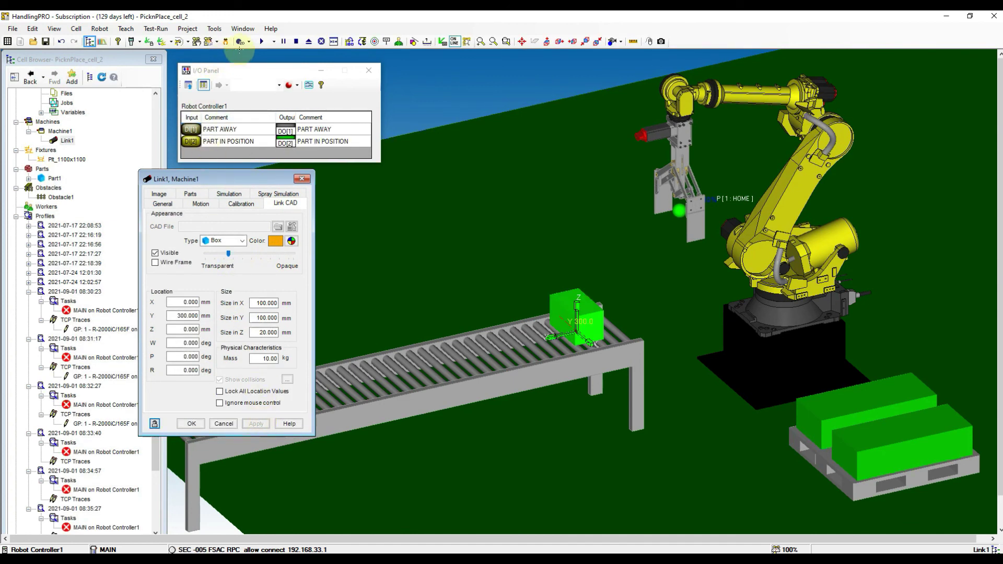
{"action": "left_click", "coordinate": [260, 42]}
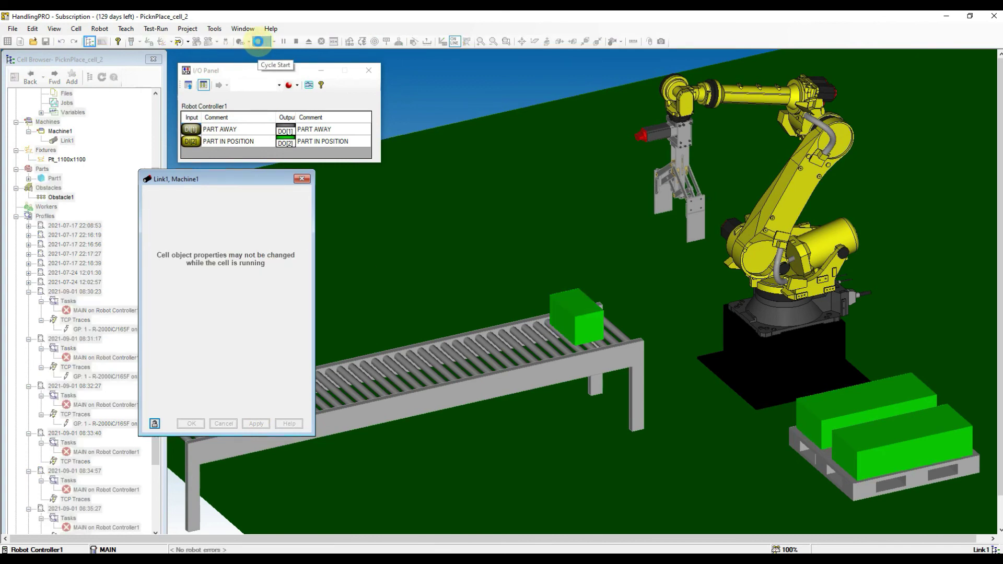